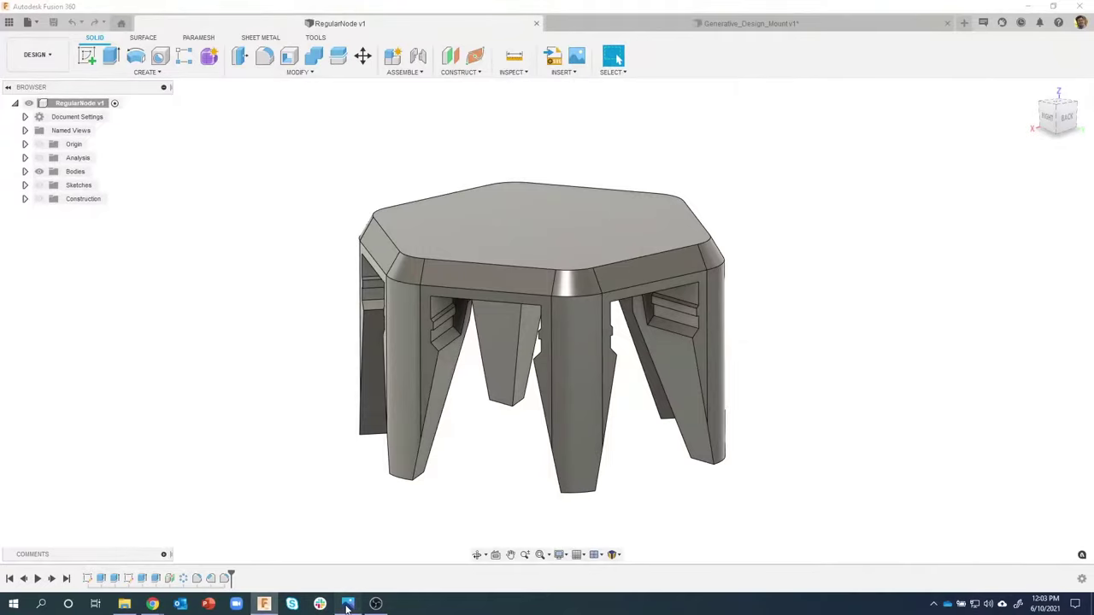
- Switch to the Photos app and look through the product renders, from the gripper arms to the Picatinny rail parts and gummy bears
{"action": "left_click", "coordinate": [346, 603]}
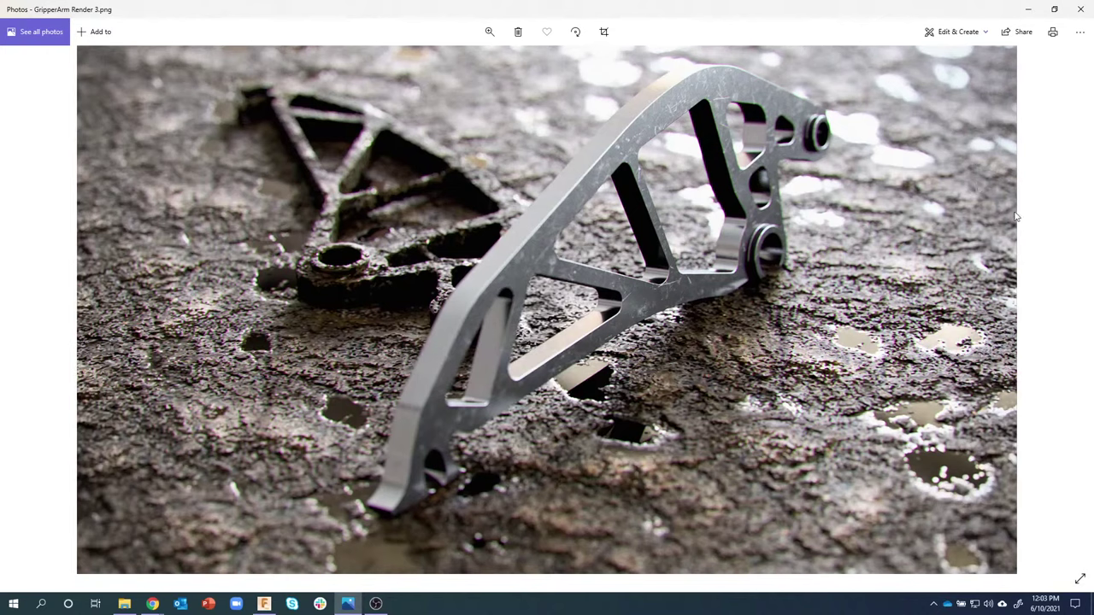
{"action": "left_click", "coordinate": [1065, 310]}
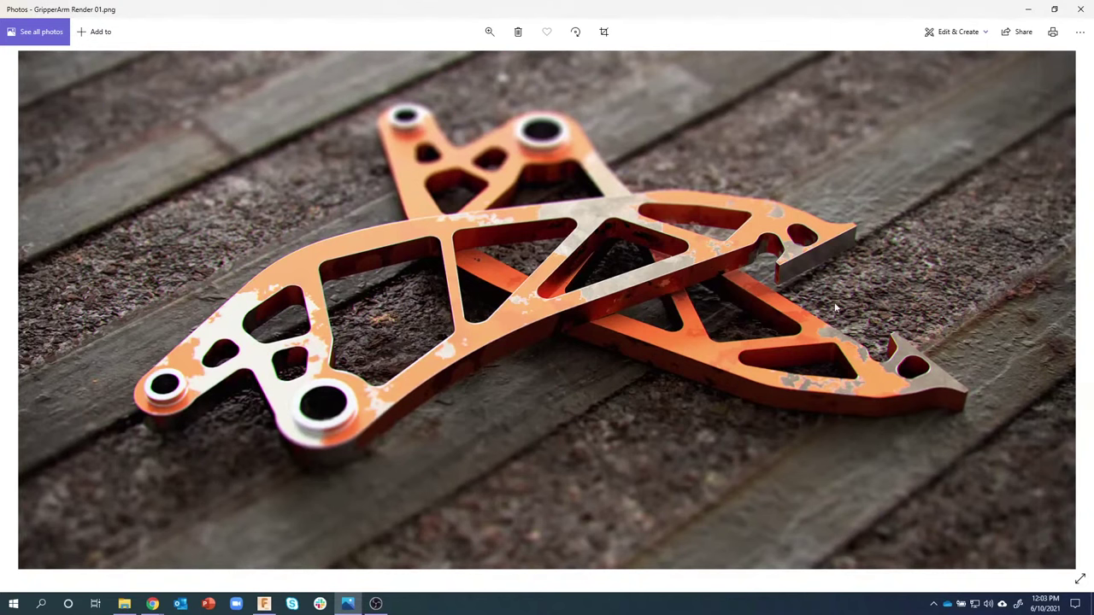
{"action": "left_click", "coordinate": [1064, 310]}
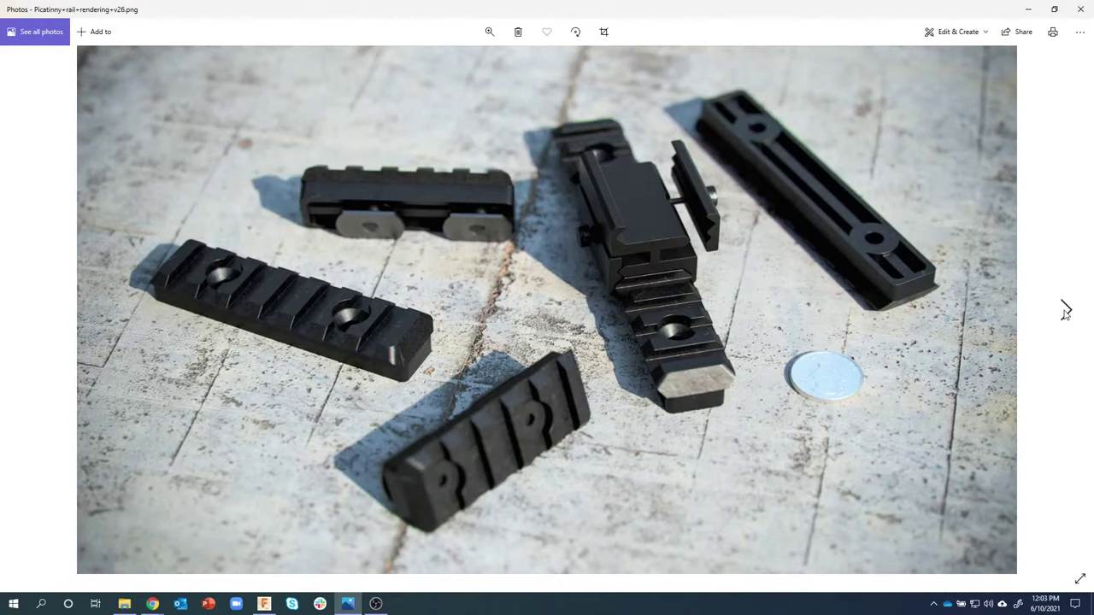
{"action": "left_click", "coordinate": [1064, 310]}
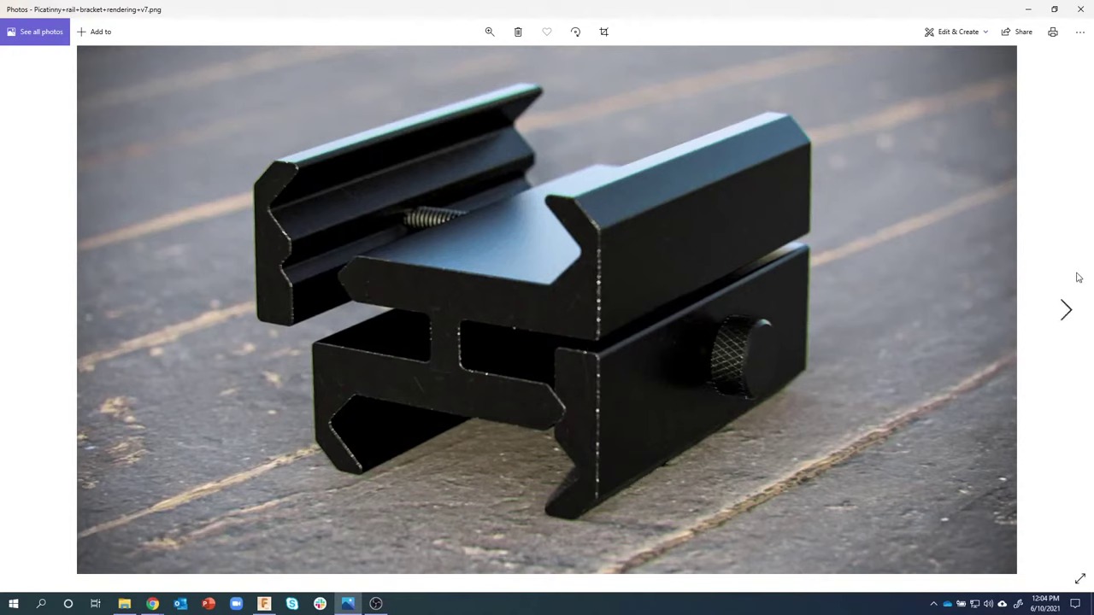
{"action": "left_click", "coordinate": [1064, 310]}
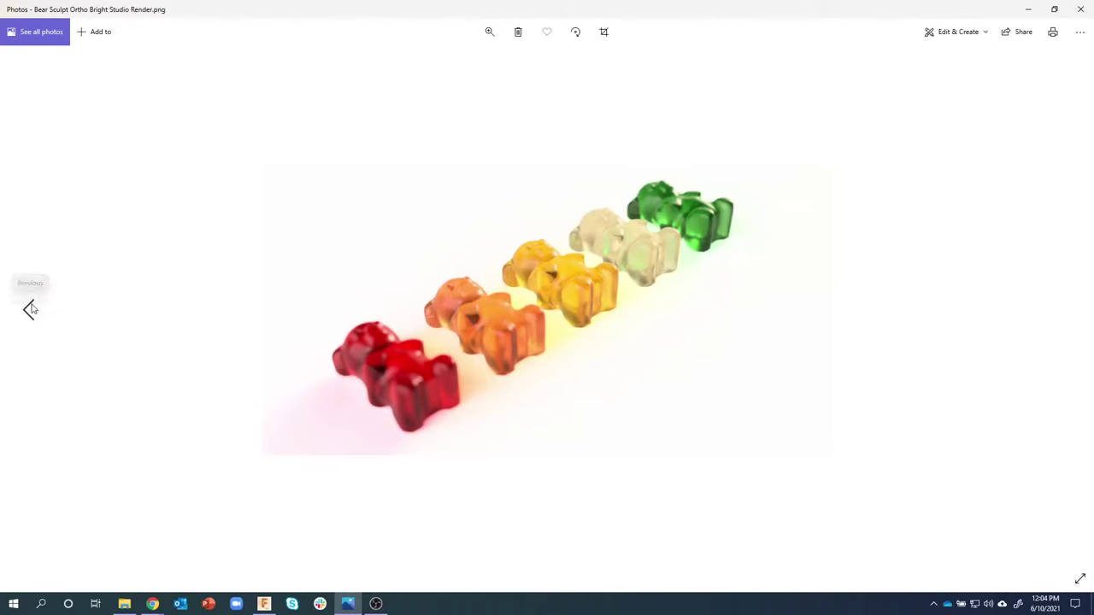
{"action": "left_click", "coordinate": [30, 309]}
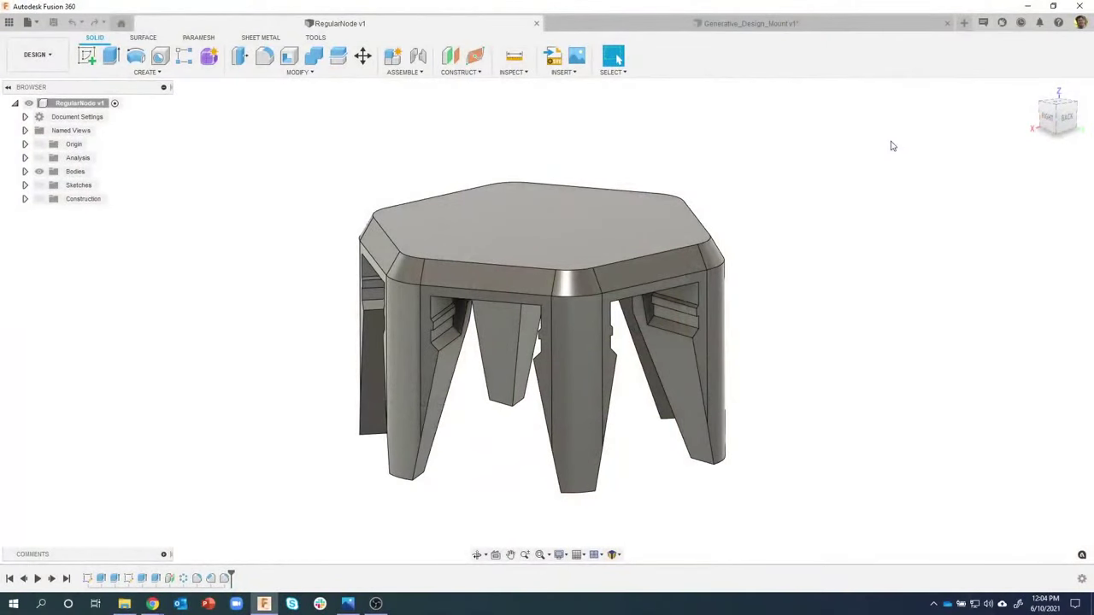
- Examine the node's underside, view the Hackaday article on Voidstar's hexagon lights in Chrome, and return to Fusion 360
{"action": "middle_click_drag", "start_coordinate": [803, 222], "coordinate": [300, 524], "text": "shift"}
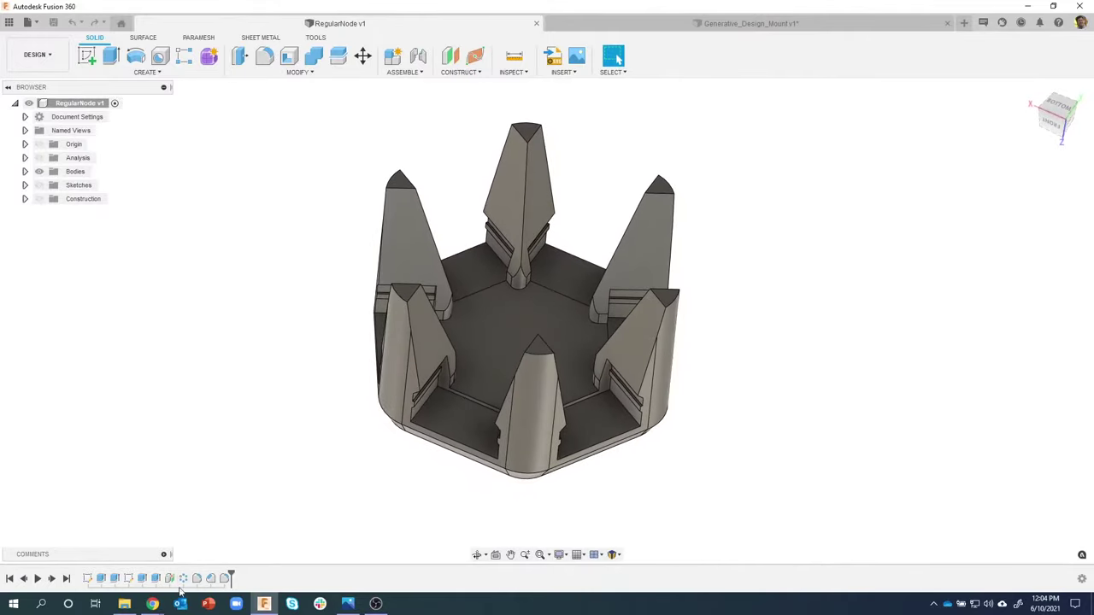
{"action": "mouse_move", "coordinate": [152, 603]}
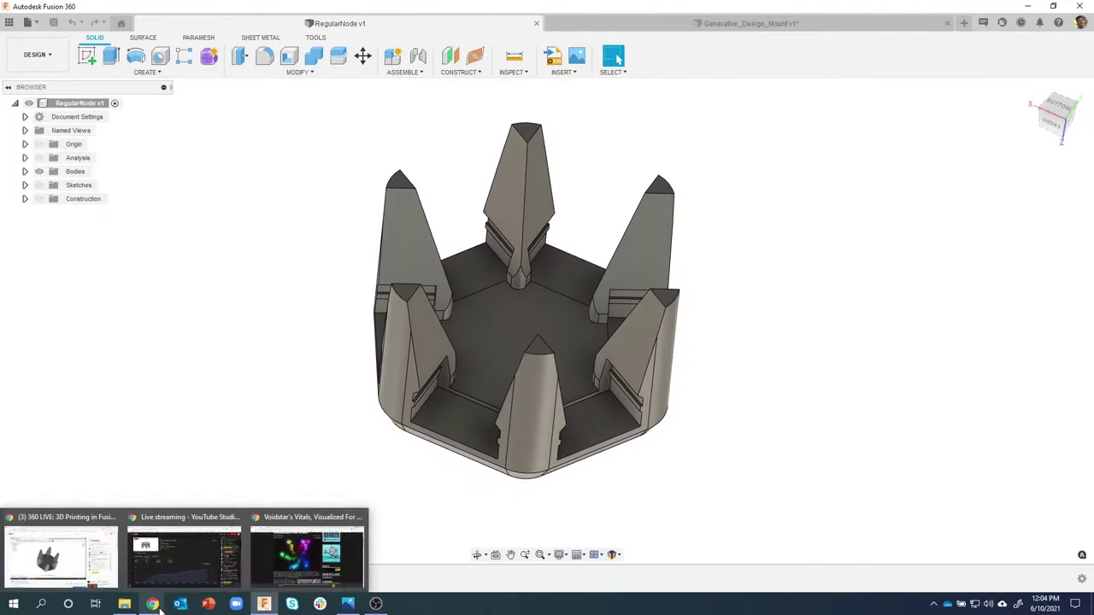
{"action": "left_click", "coordinate": [261, 551]}
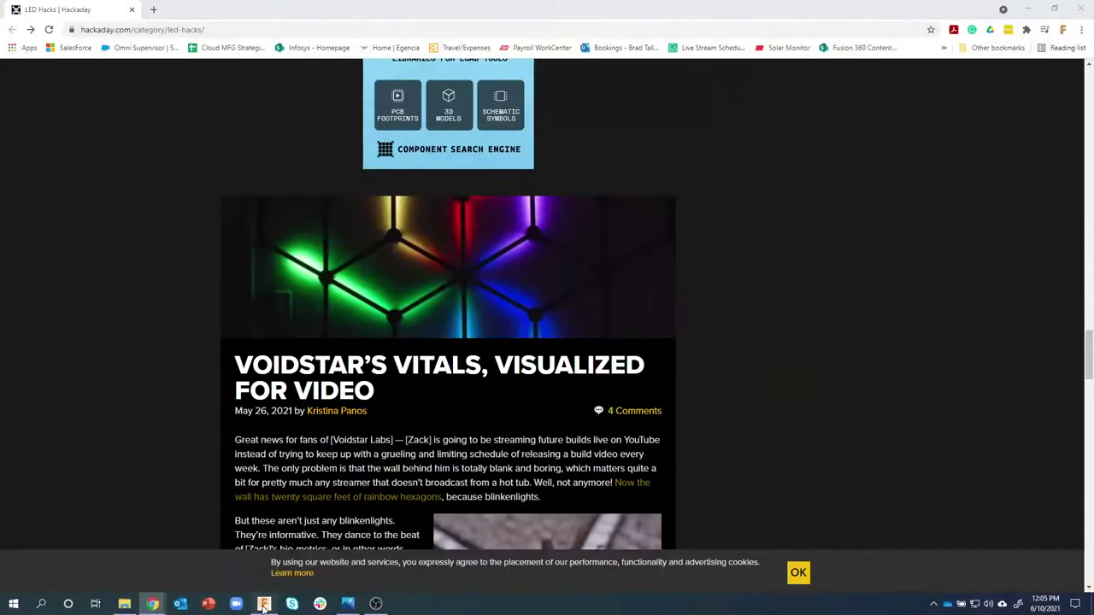
{"action": "left_click", "coordinate": [264, 604]}
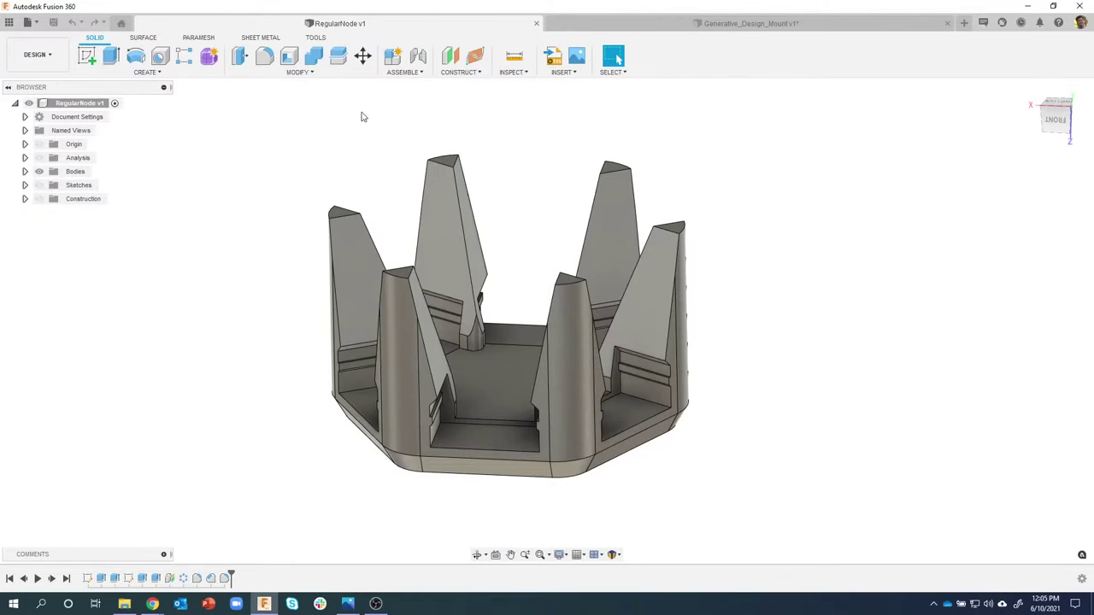
- Preview the node body's 3D print mesh and review the available print utilities without sending it to one
{"action": "middle_click_drag", "start_coordinate": [336, 161], "coordinate": [230, 102], "text": "shift"}
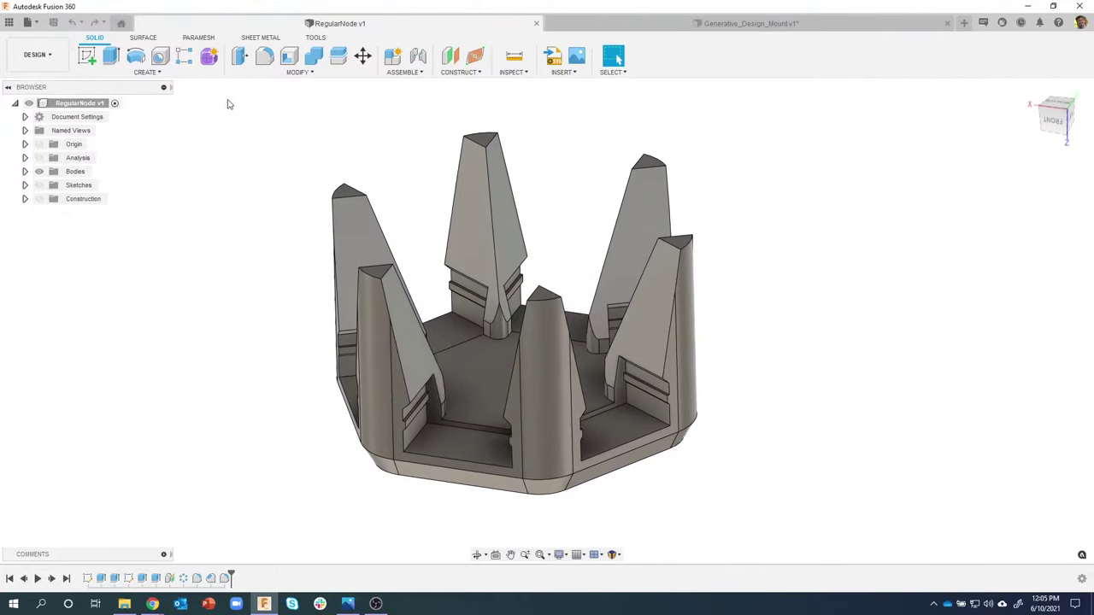
{"action": "left_click", "coordinate": [315, 37]}
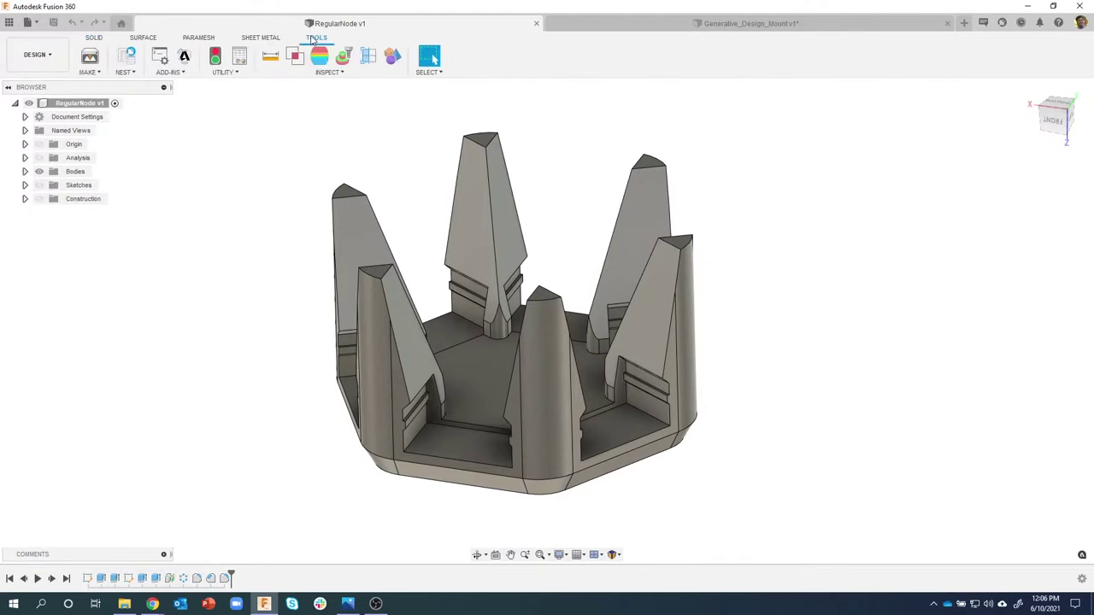
{"action": "left_click", "coordinate": [104, 75]}
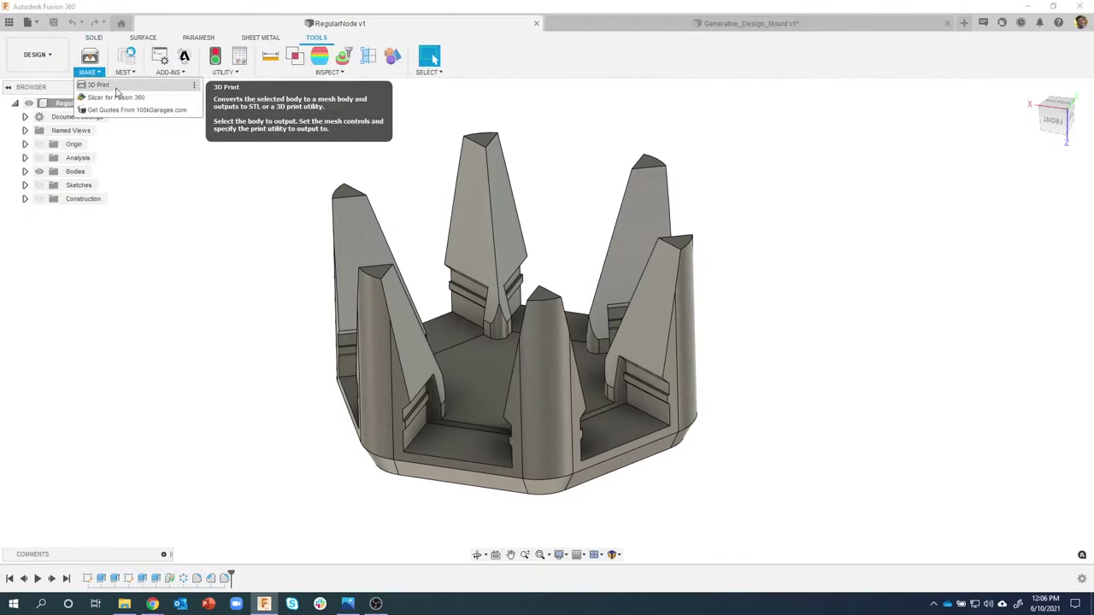
{"action": "left_click", "coordinate": [118, 93]}
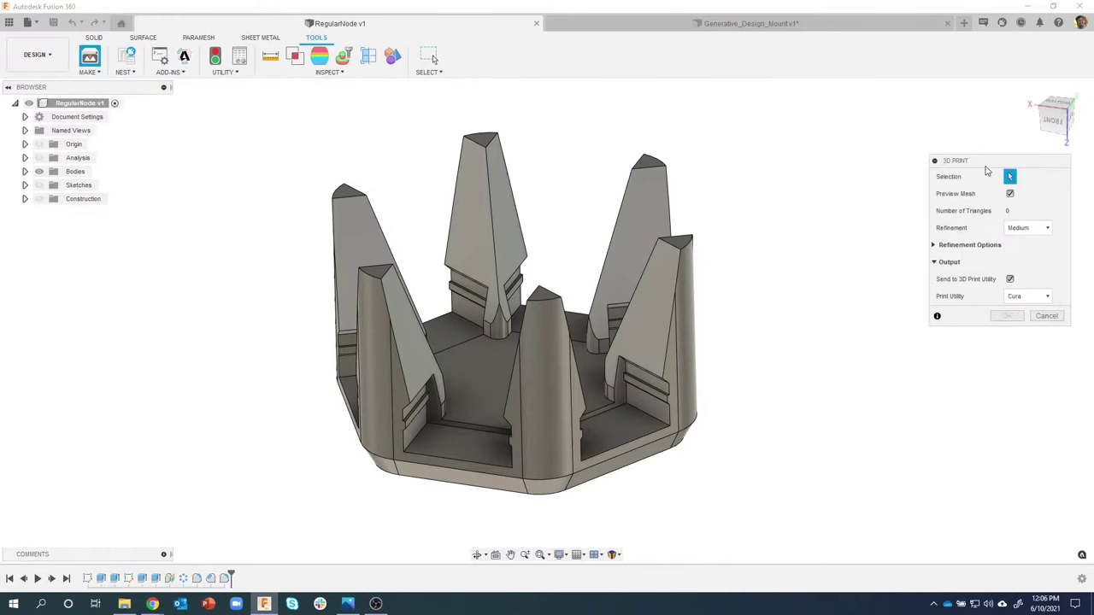
{"action": "left_click_drag", "start_coordinate": [985, 167], "coordinate": [825, 129]}
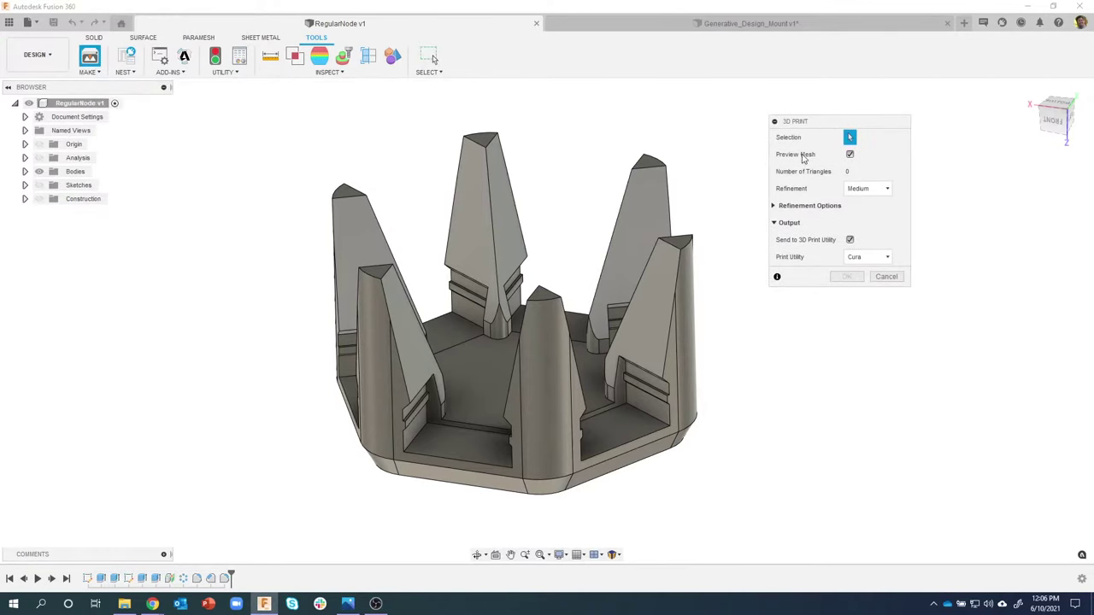
{"action": "left_click", "coordinate": [651, 181]}
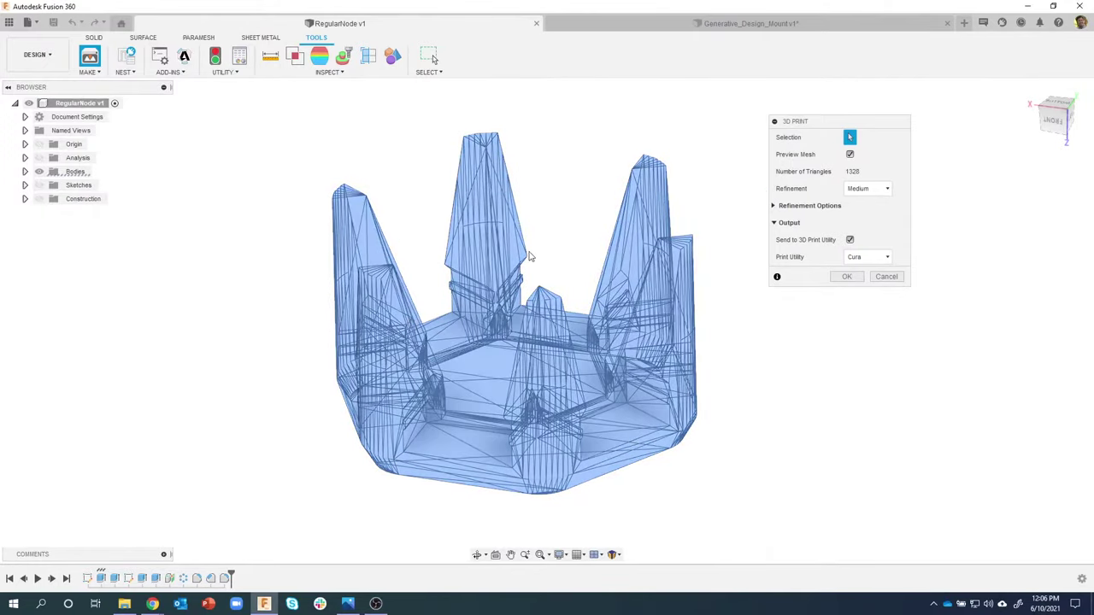
{"action": "middle_click_drag", "start_coordinate": [522, 254], "coordinate": [598, 231], "text": "shift"}
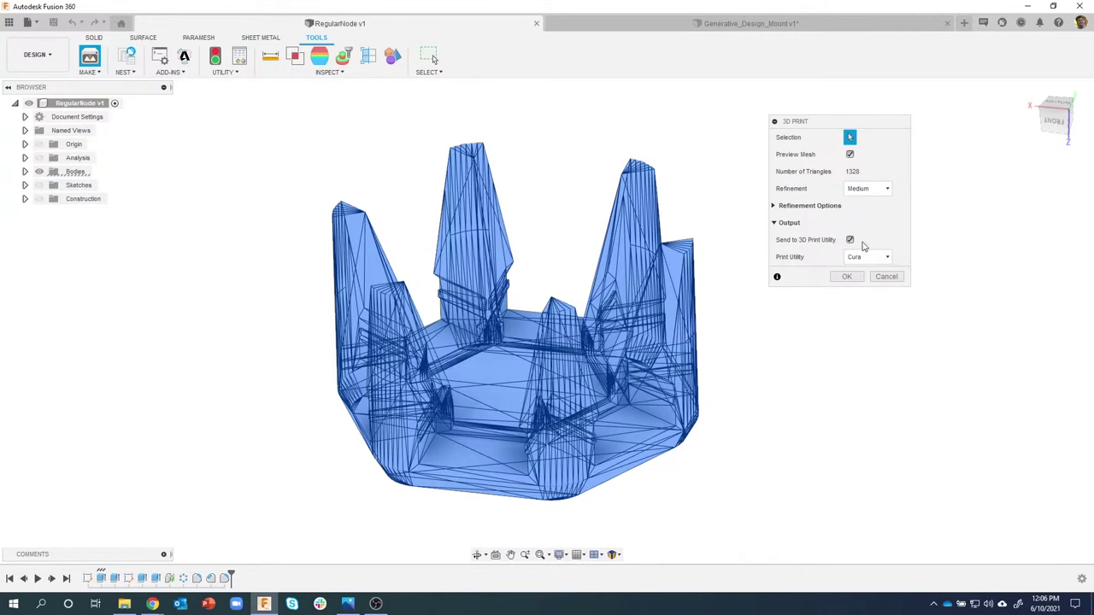
{"action": "left_click", "coordinate": [872, 262]}
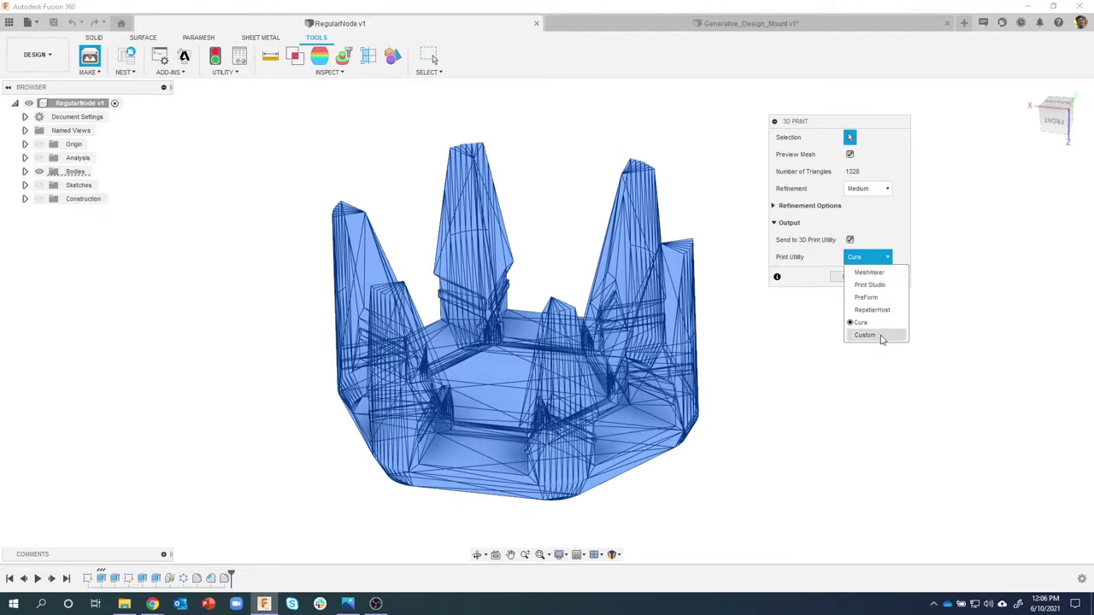
{"action": "left_click", "coordinate": [955, 235]}
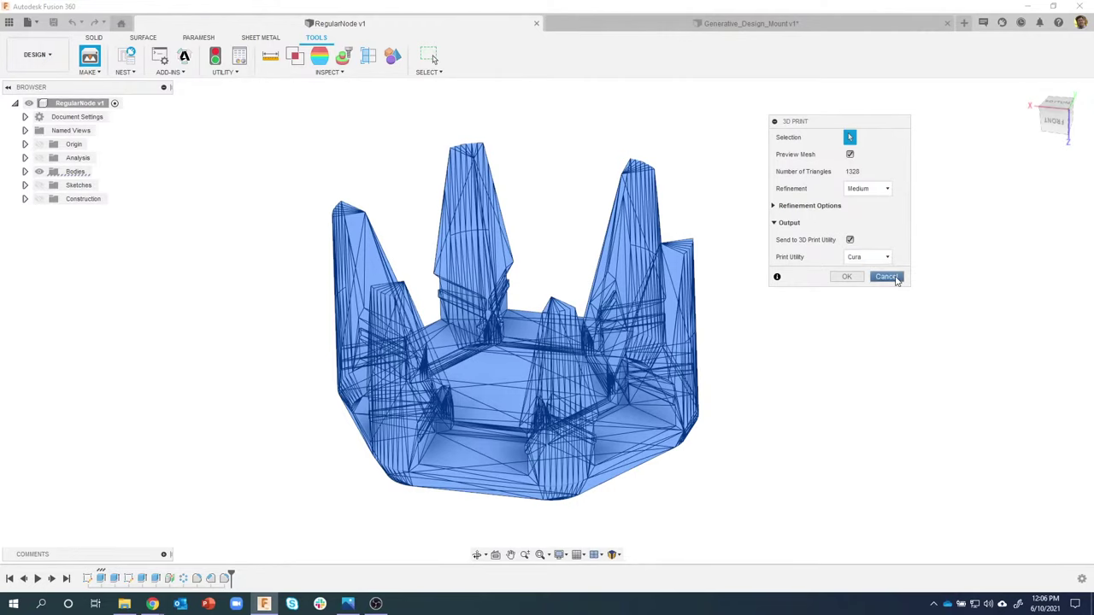
{"action": "left_click", "coordinate": [888, 278]}
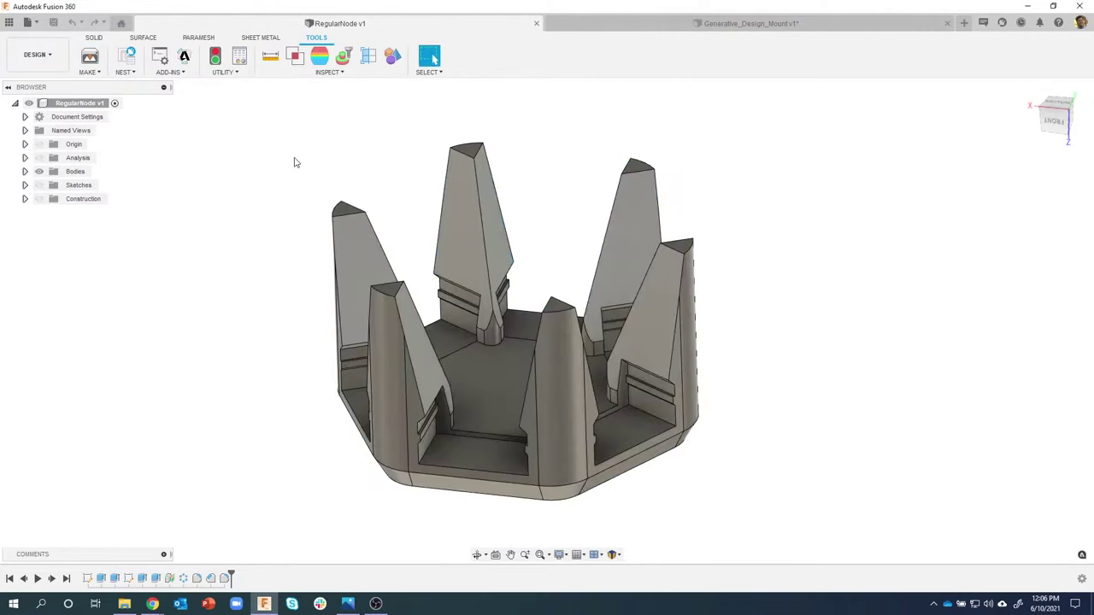
- Switch to the Manufacture workspace, look over the milling and turning toolsets, and bring up the additive tools
{"action": "left_click", "coordinate": [94, 40]}
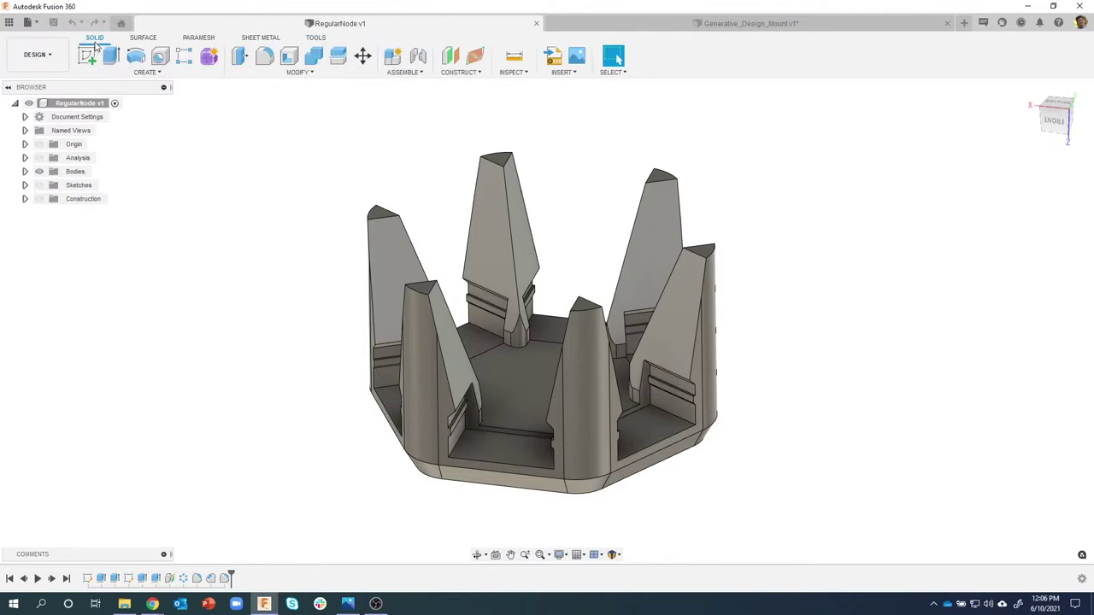
{"action": "left_click", "coordinate": [43, 59]}
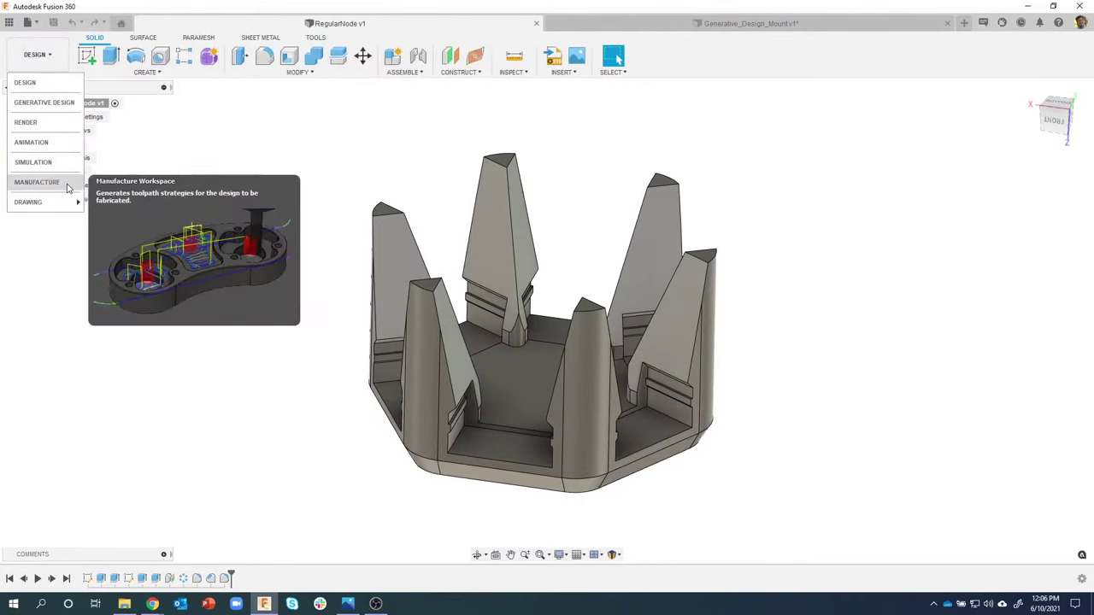
{"action": "left_click", "coordinate": [36, 182]}
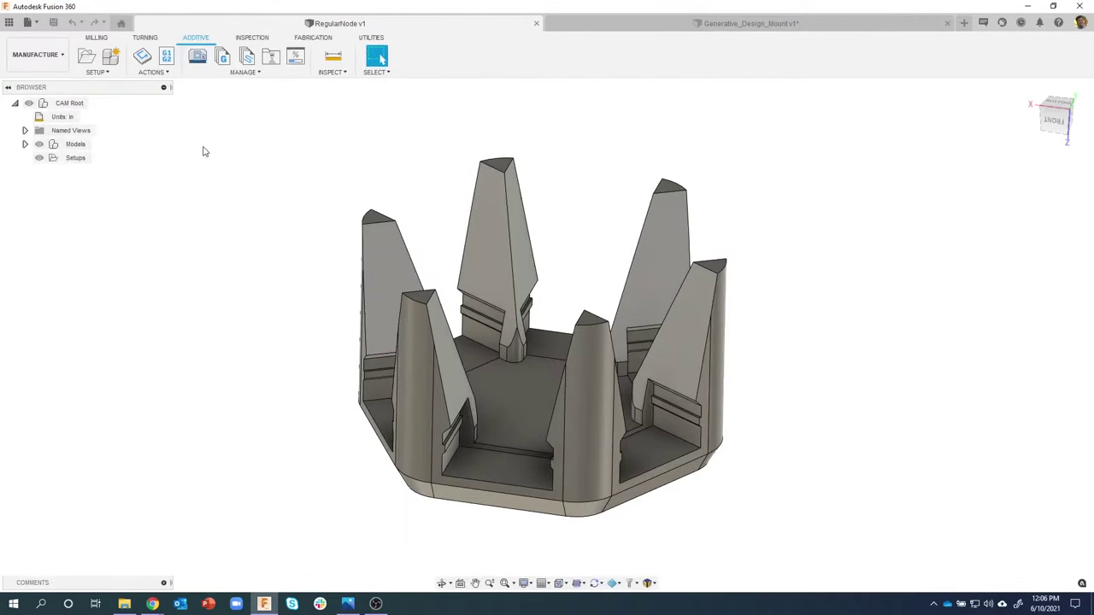
{"action": "left_click", "coordinate": [92, 39]}
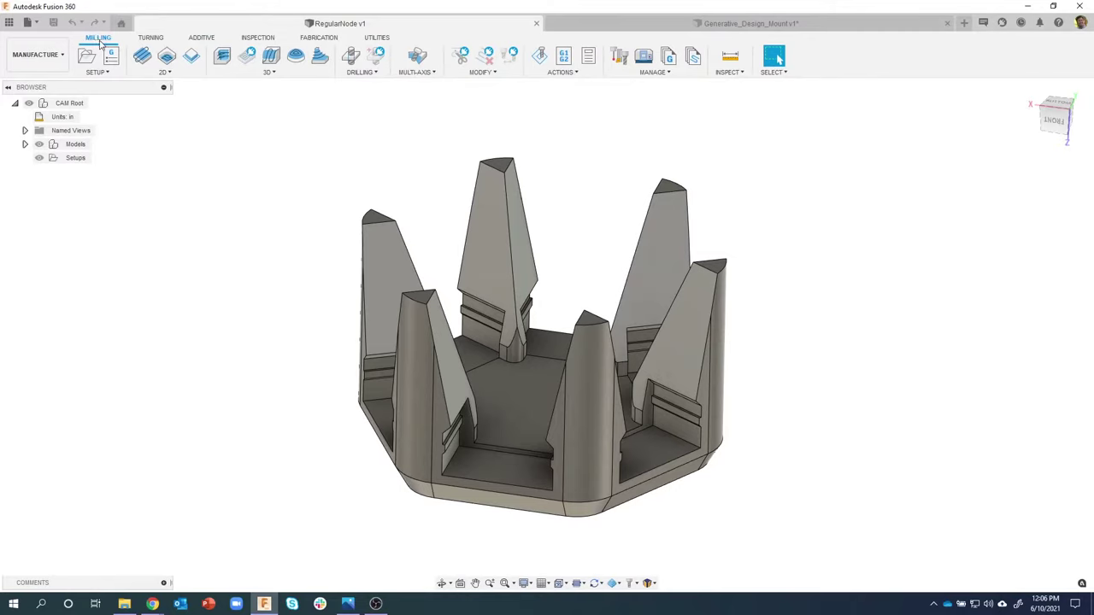
{"action": "left_click", "coordinate": [158, 43]}
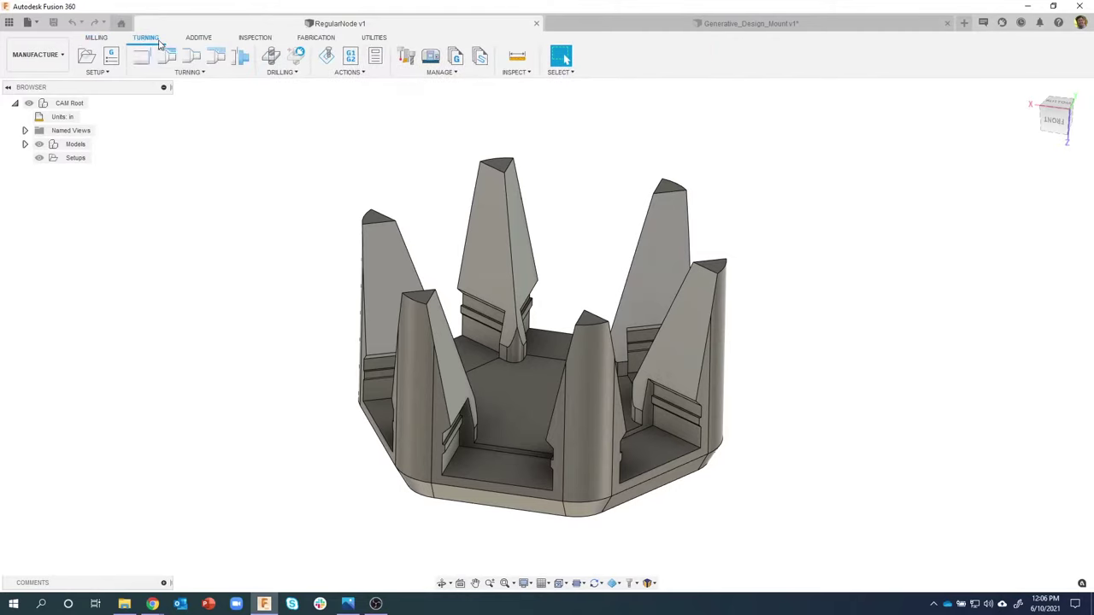
{"action": "left_click", "coordinate": [199, 38]}
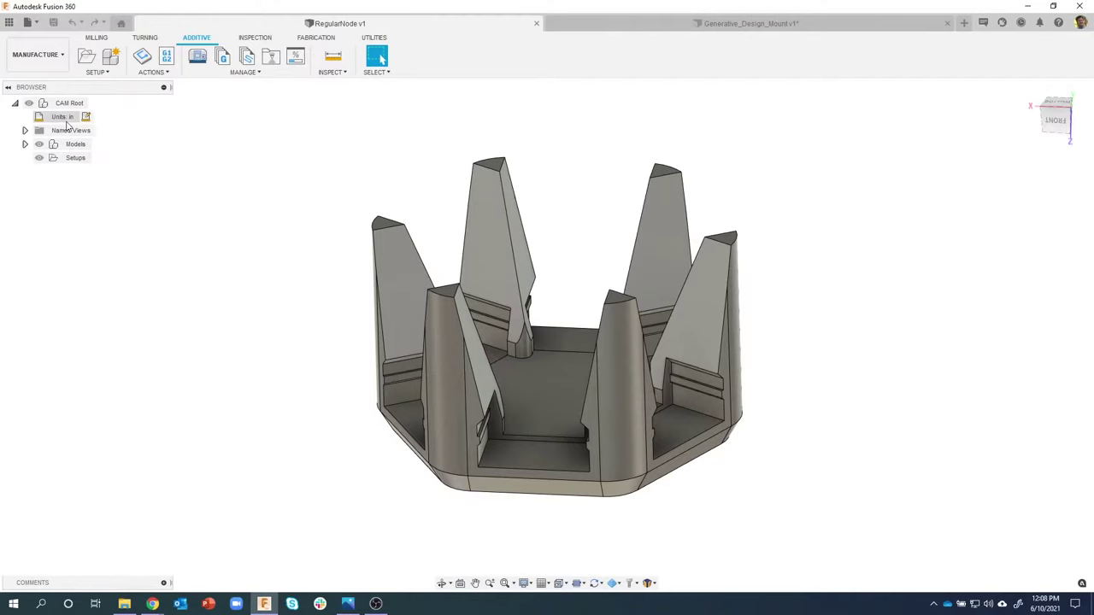
- Change the active manufacturing units to millimetres
{"action": "left_click", "coordinate": [86, 117]}
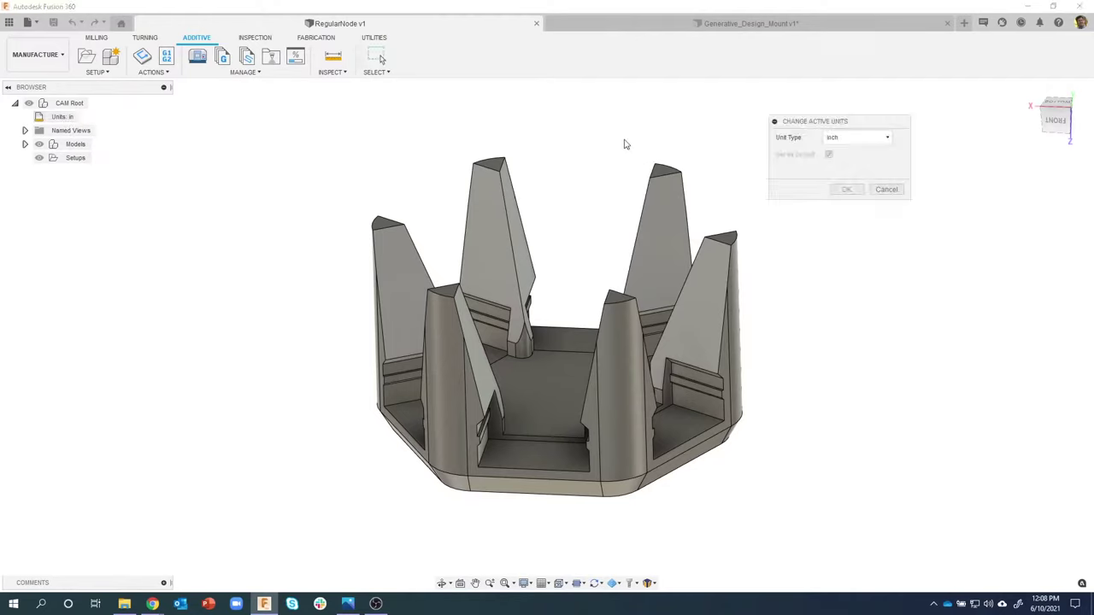
{"action": "left_click", "coordinate": [857, 137]}
{"action": "left_click", "coordinate": [860, 152]}
{"action": "left_click", "coordinate": [846, 189]}
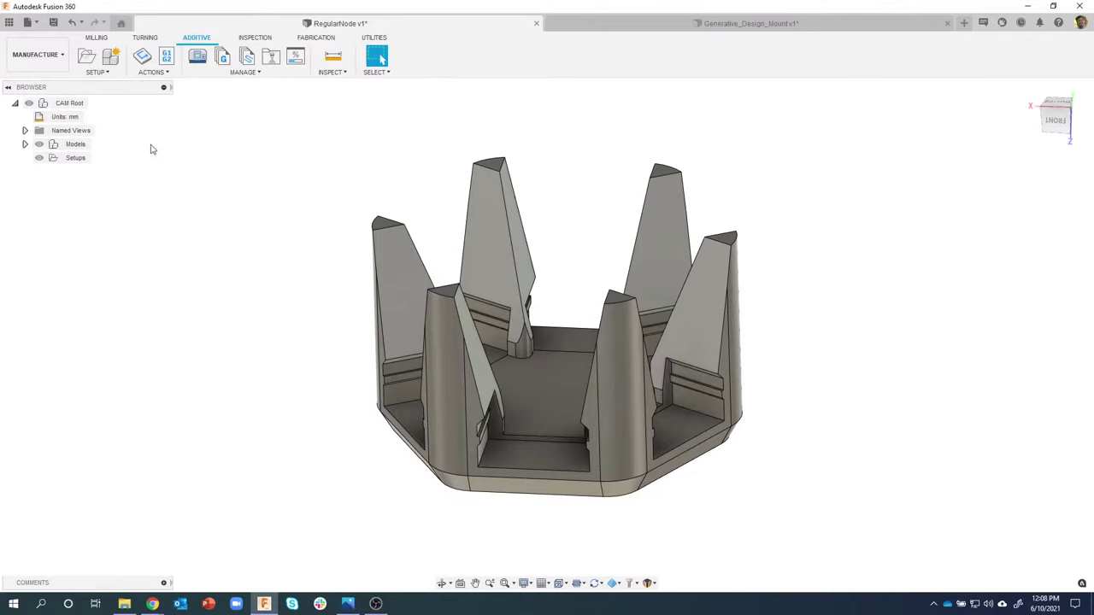
- Start a new additive setup for the node body
{"action": "left_click", "coordinate": [104, 72]}
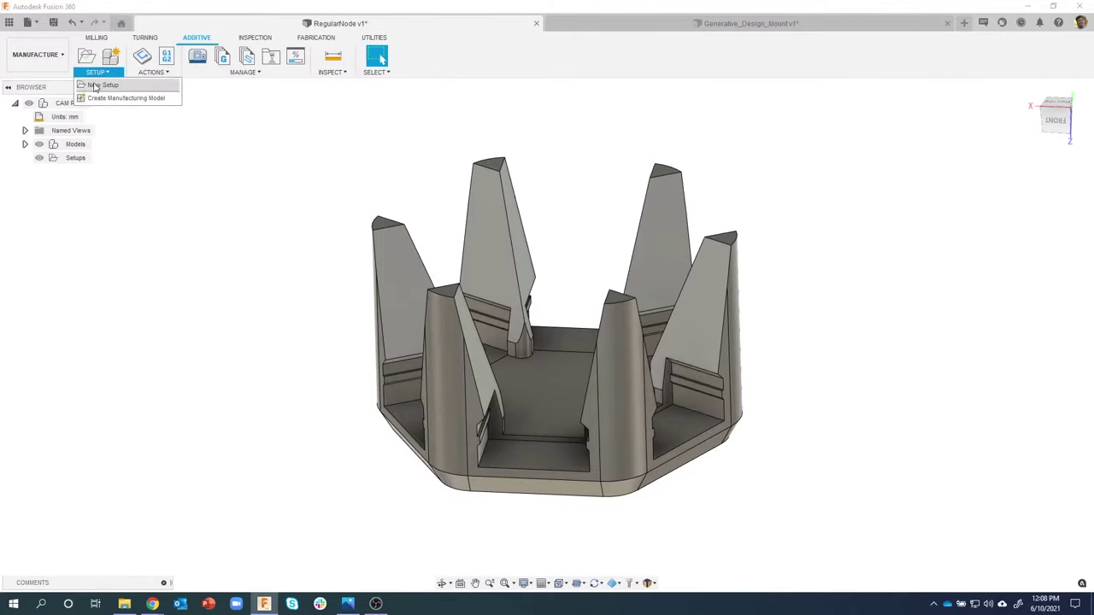
{"action": "left_click", "coordinate": [101, 85]}
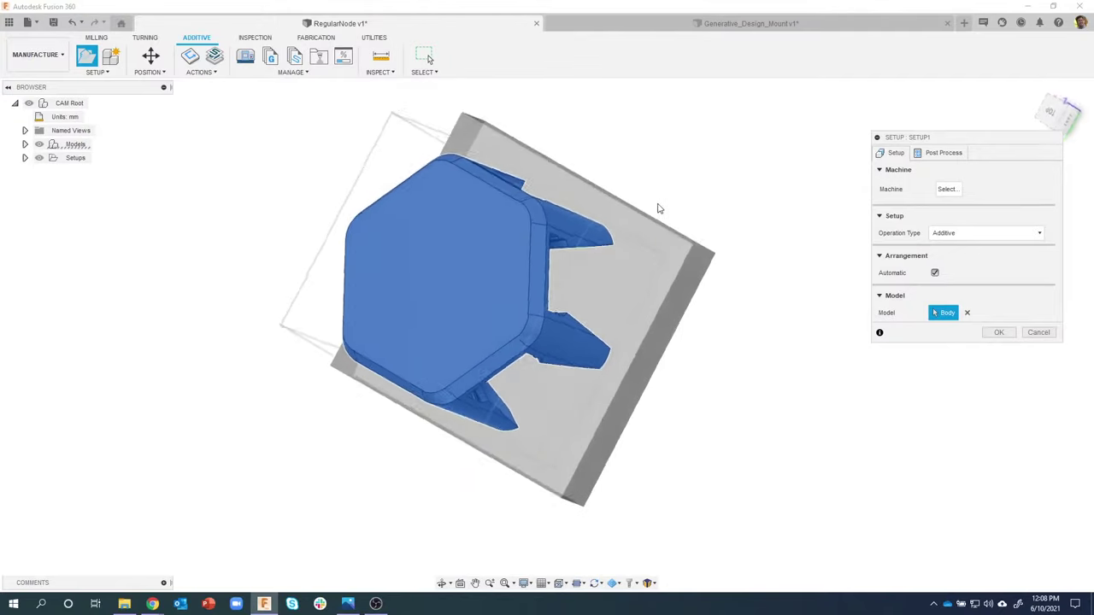
{"action": "left_click_drag", "start_coordinate": [976, 141], "coordinate": [874, 132]}
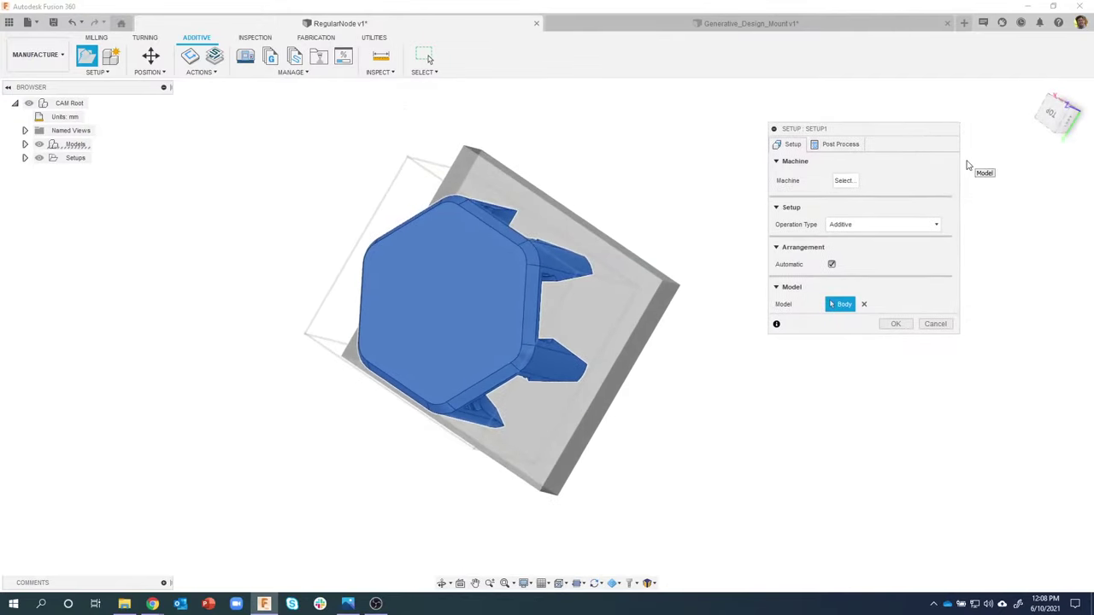
- Start choosing a machine for the additive setup and list the machines in the Fusion 360 library
{"action": "left_click", "coordinate": [848, 184]}
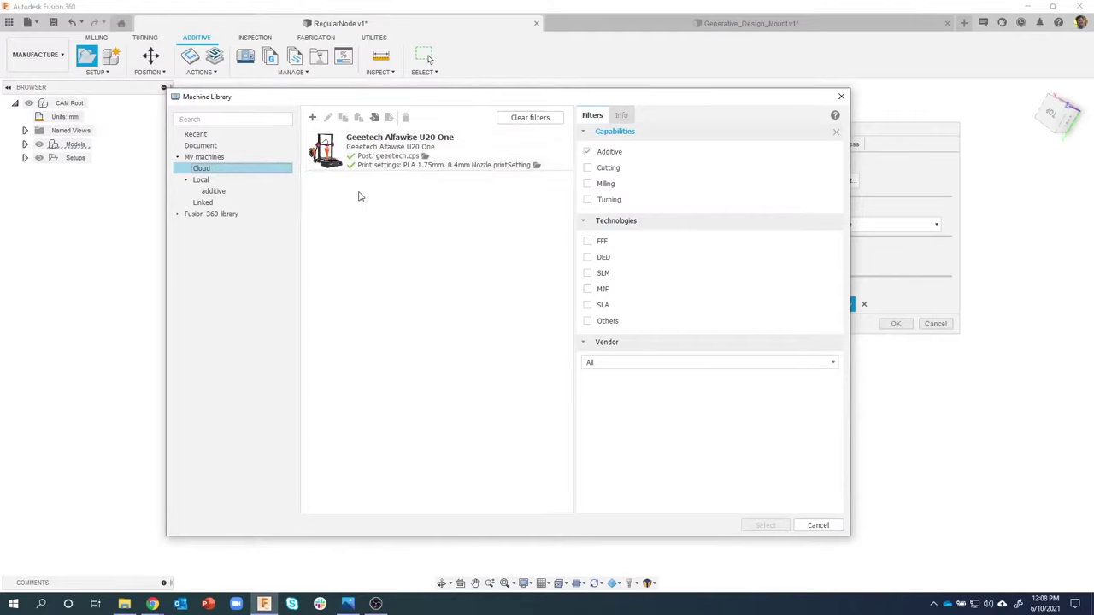
{"action": "left_click", "coordinate": [239, 215]}
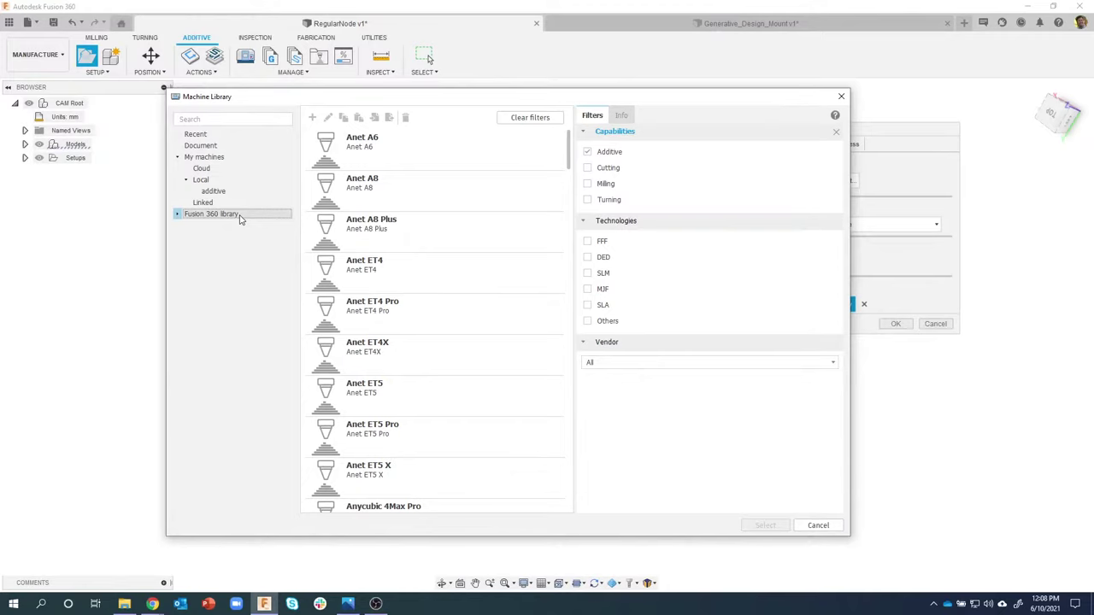
{"action": "left_click", "coordinate": [239, 219]}
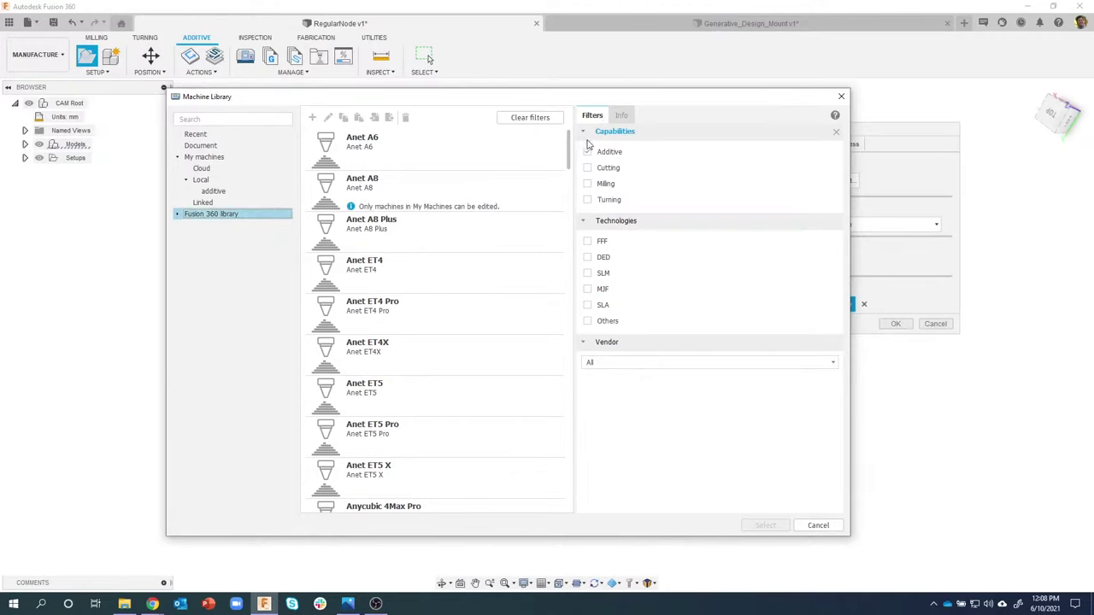
- Remove the Additive capability filter to look over the complete machine list, and restore the filter
{"action": "left_click", "coordinate": [588, 152]}
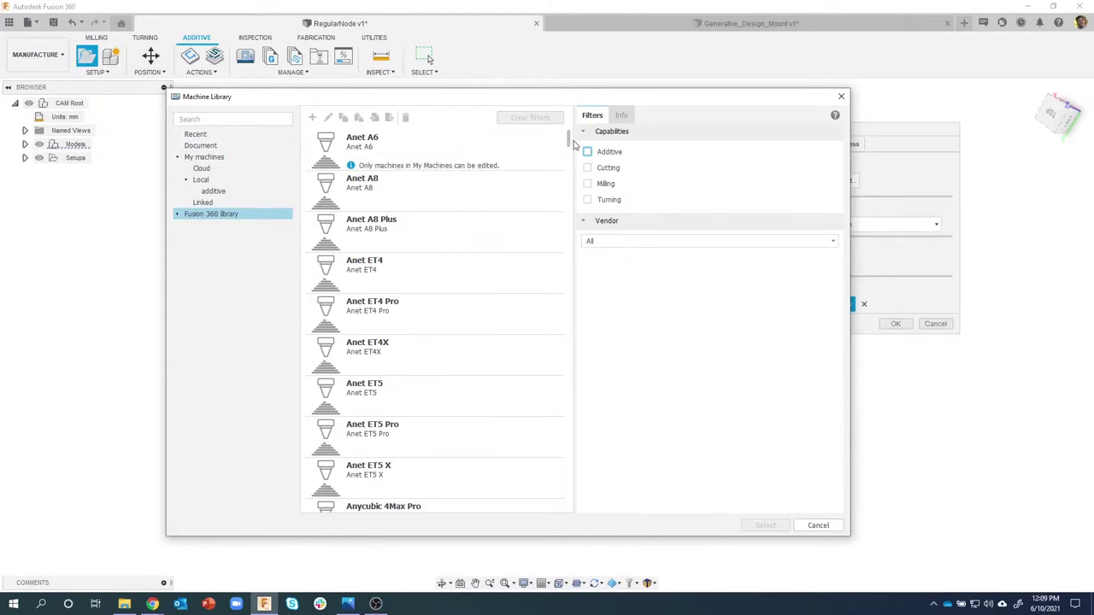
{"action": "scroll", "coordinate": [569, 158], "scroll_direction": "down", "scroll_amount": 1}
{"action": "left_click_drag", "start_coordinate": [569, 157], "coordinate": [581, 369]}
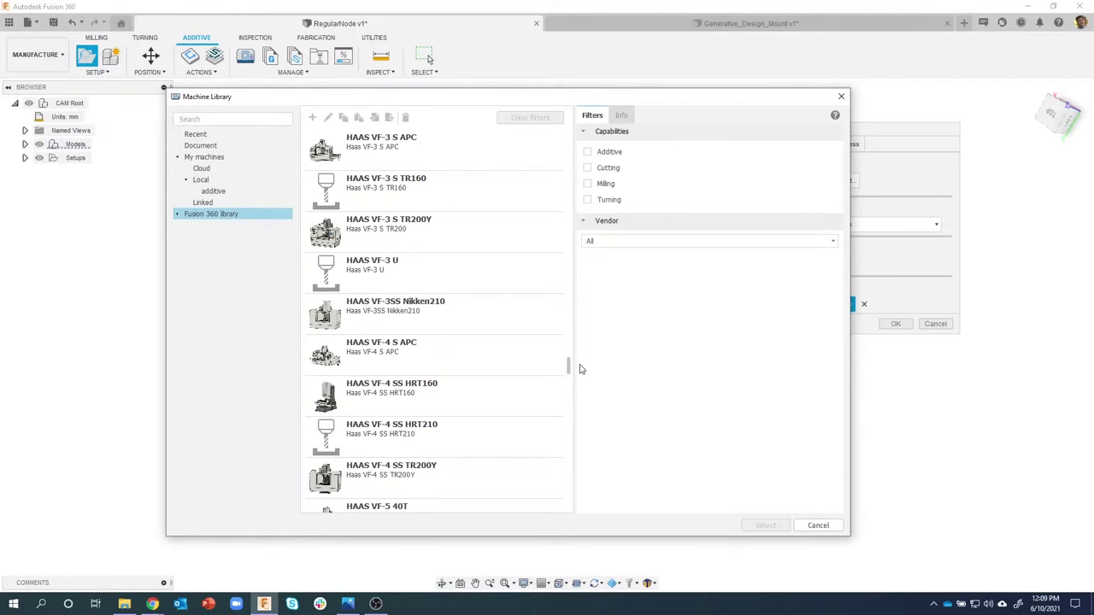
{"action": "left_click_drag", "start_coordinate": [580, 369], "coordinate": [570, 129]}
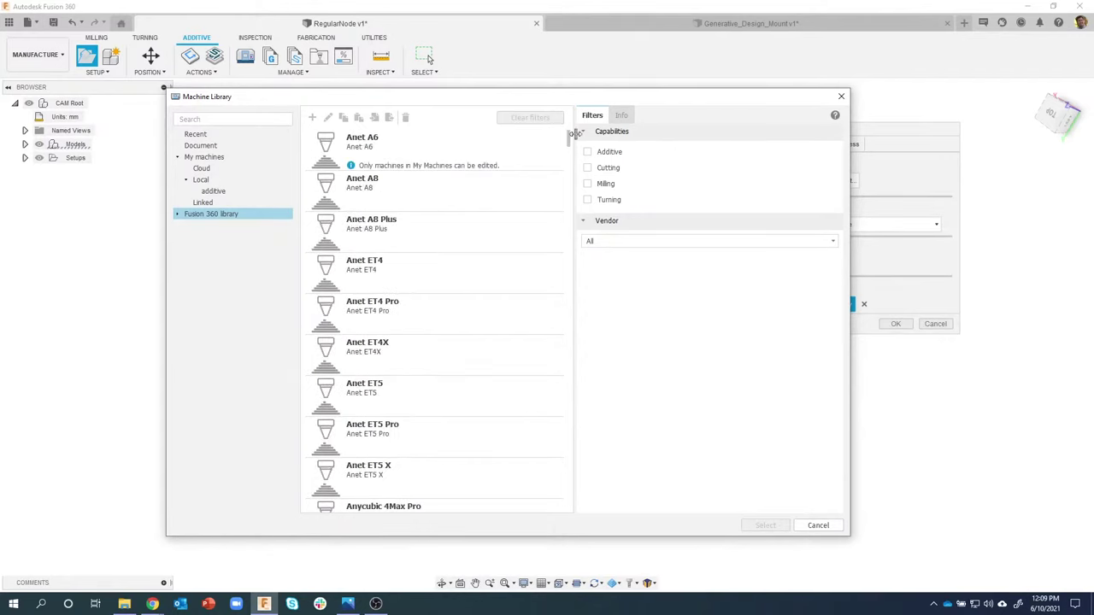
{"action": "left_click", "coordinate": [587, 151]}
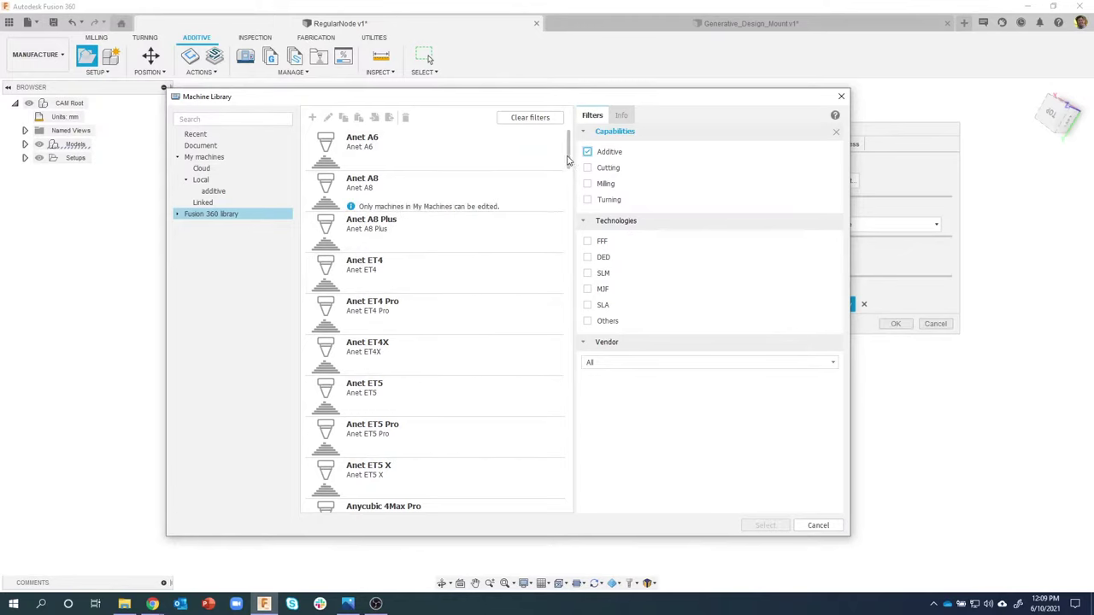
- Examine the additive printers offered in the Fusion 360 library, from Creality and Formlabs through Ultimaker and XYZprinting models
{"action": "left_click_drag", "start_coordinate": [567, 161], "coordinate": [575, 247]}
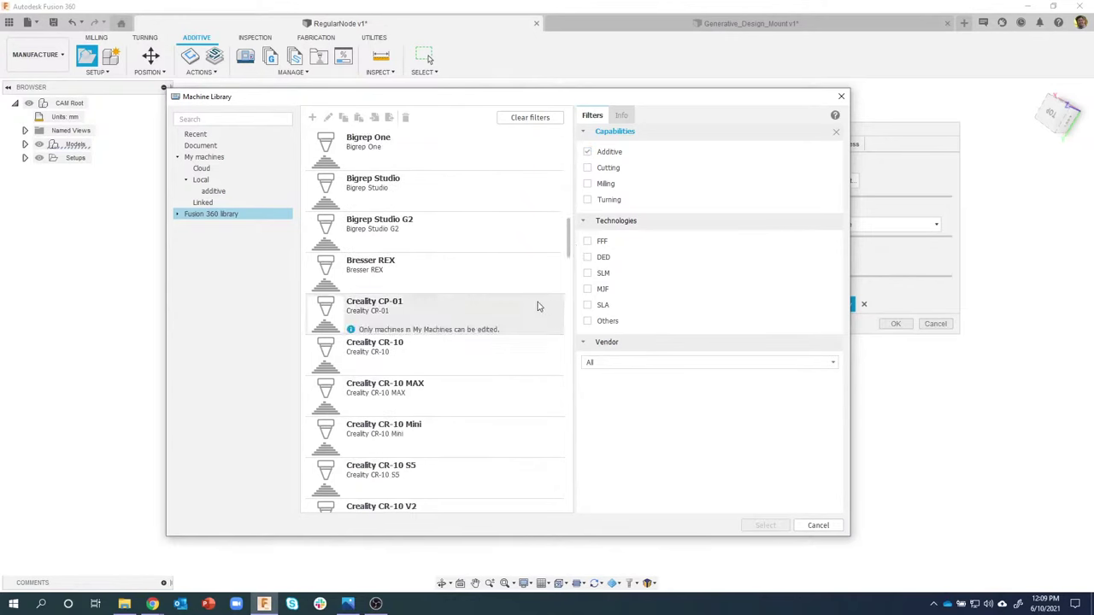
{"action": "scroll", "coordinate": [547, 305], "scroll_direction": "down", "scroll_amount": 1}
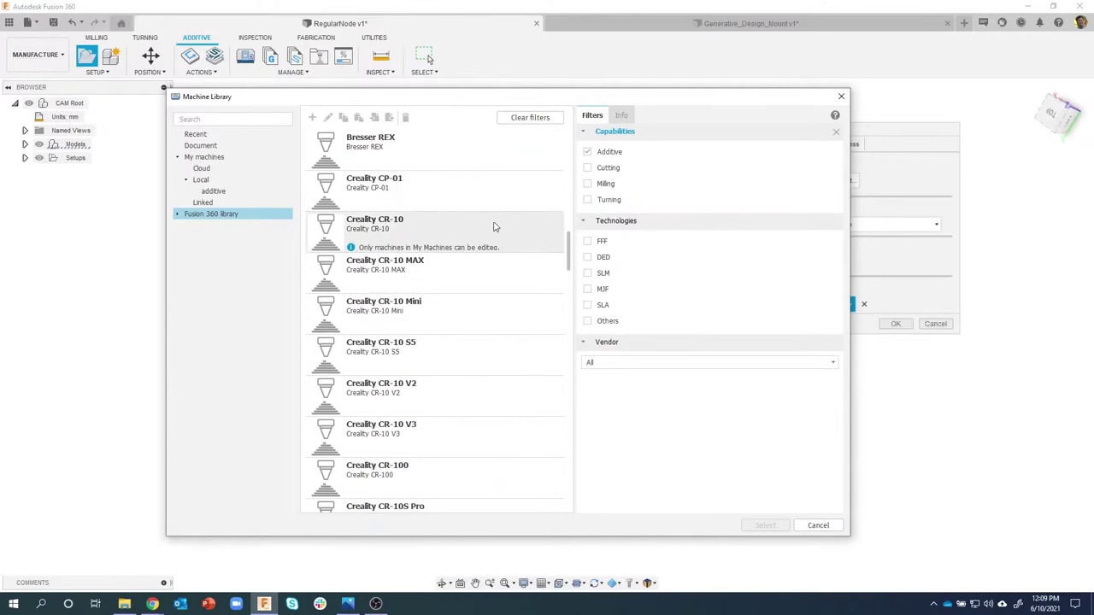
{"action": "scroll", "coordinate": [493, 226], "scroll_direction": "down", "scroll_amount": 4}
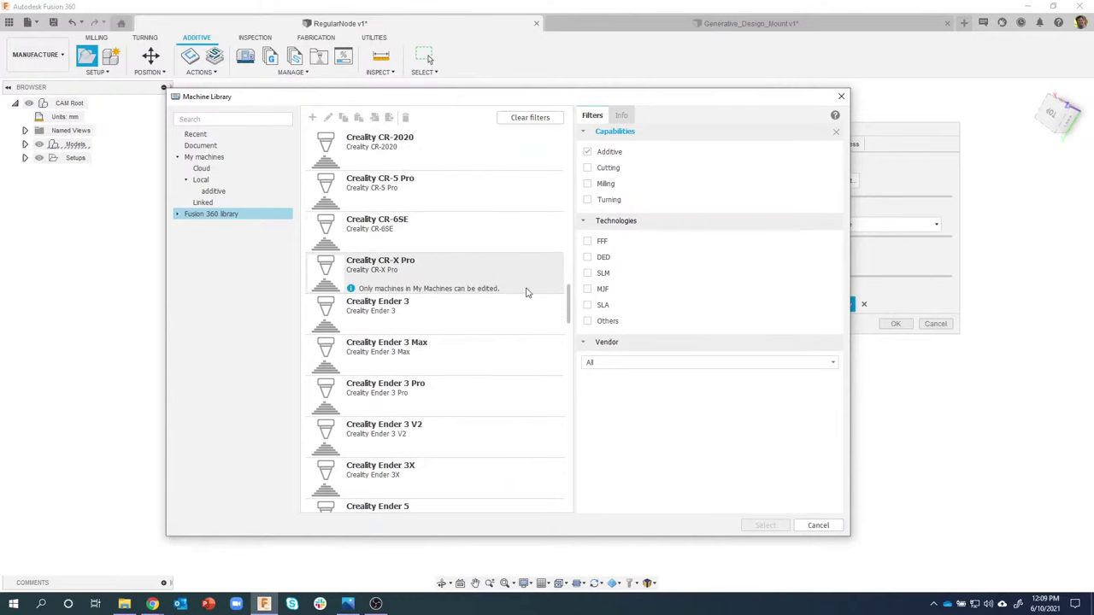
{"action": "scroll", "coordinate": [511, 346], "scroll_direction": "down", "scroll_amount": 3}
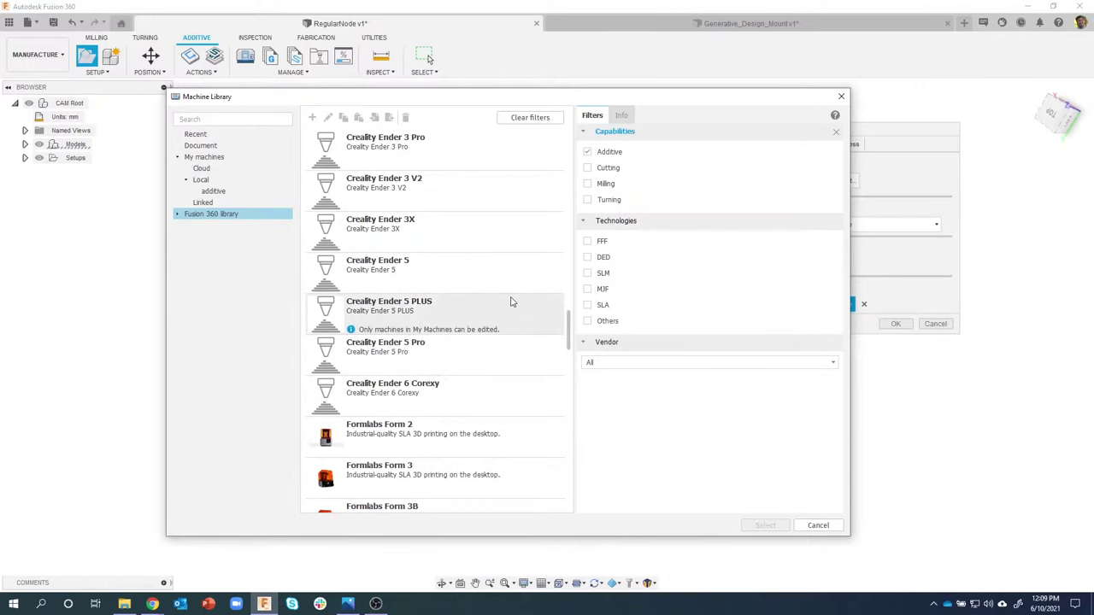
{"action": "scroll", "coordinate": [511, 302], "scroll_direction": "down", "scroll_amount": 2}
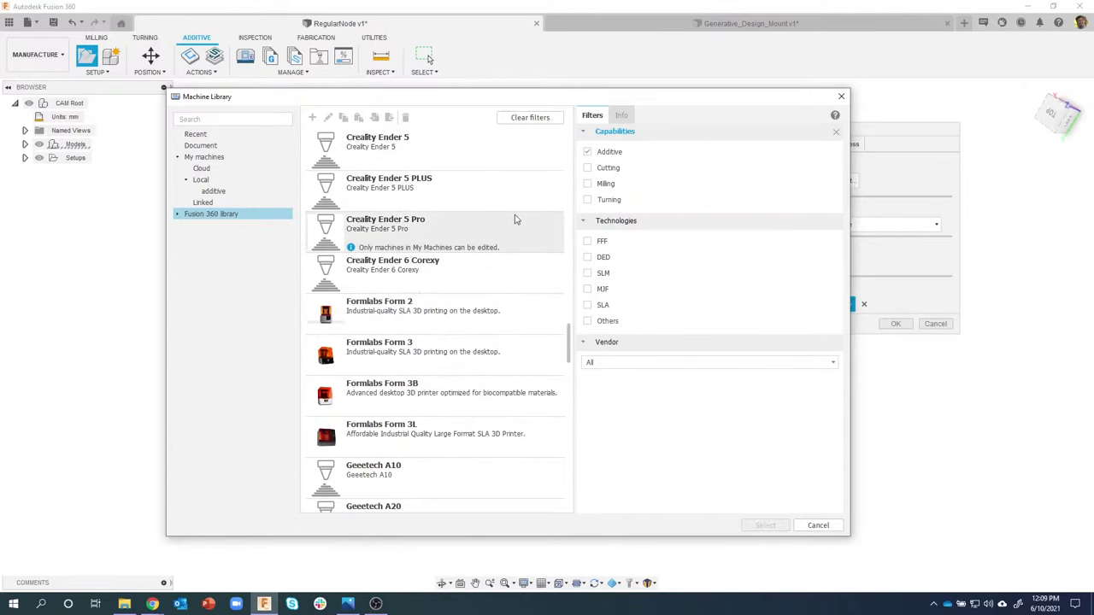
{"action": "scroll", "coordinate": [524, 223], "scroll_direction": "down", "scroll_amount": 4}
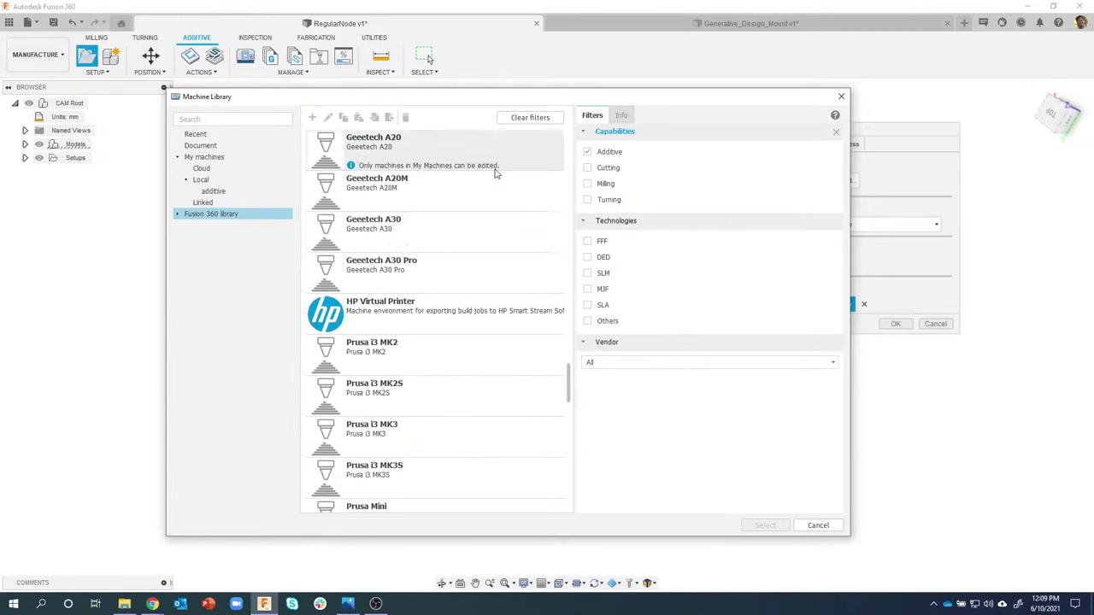
{"action": "scroll", "coordinate": [514, 260], "scroll_direction": "down", "scroll_amount": 4}
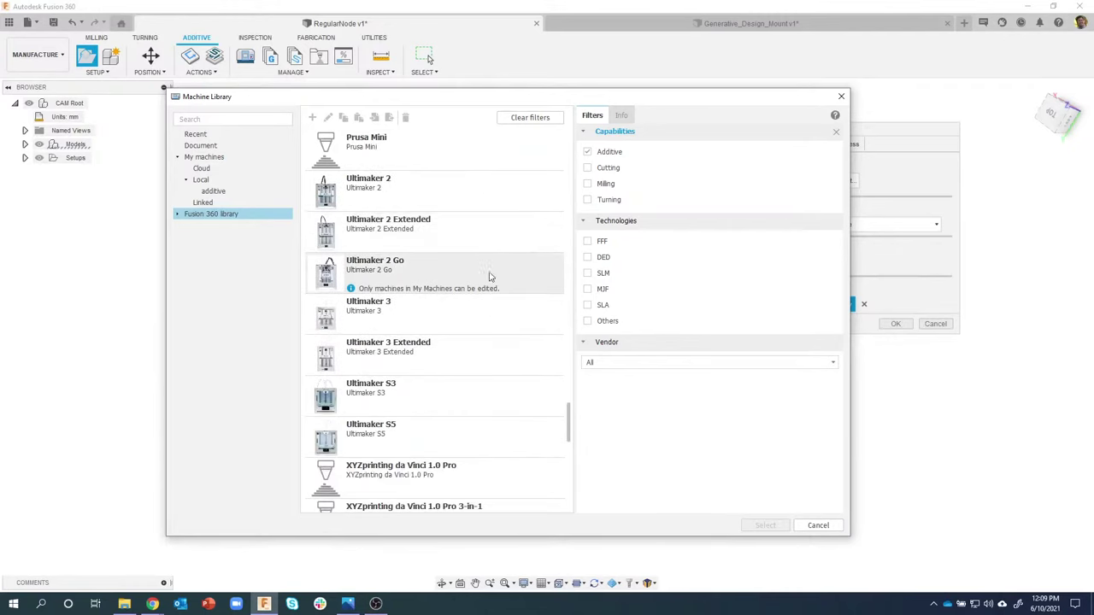
{"action": "scroll", "coordinate": [500, 308], "scroll_direction": "down", "scroll_amount": 3}
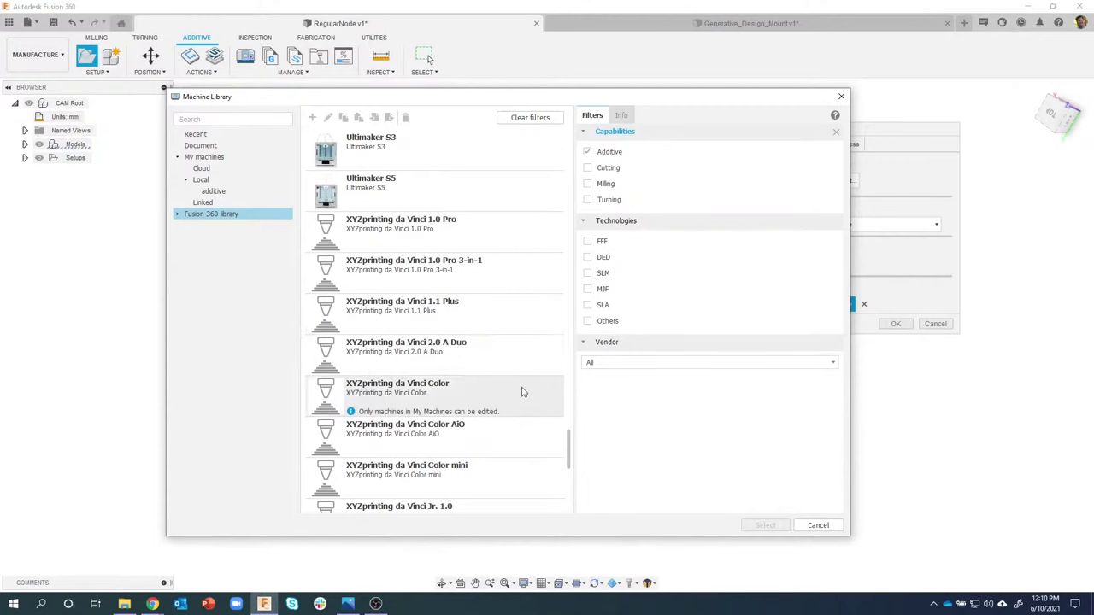
{"action": "scroll", "coordinate": [516, 391], "scroll_direction": "down", "scroll_amount": 5}
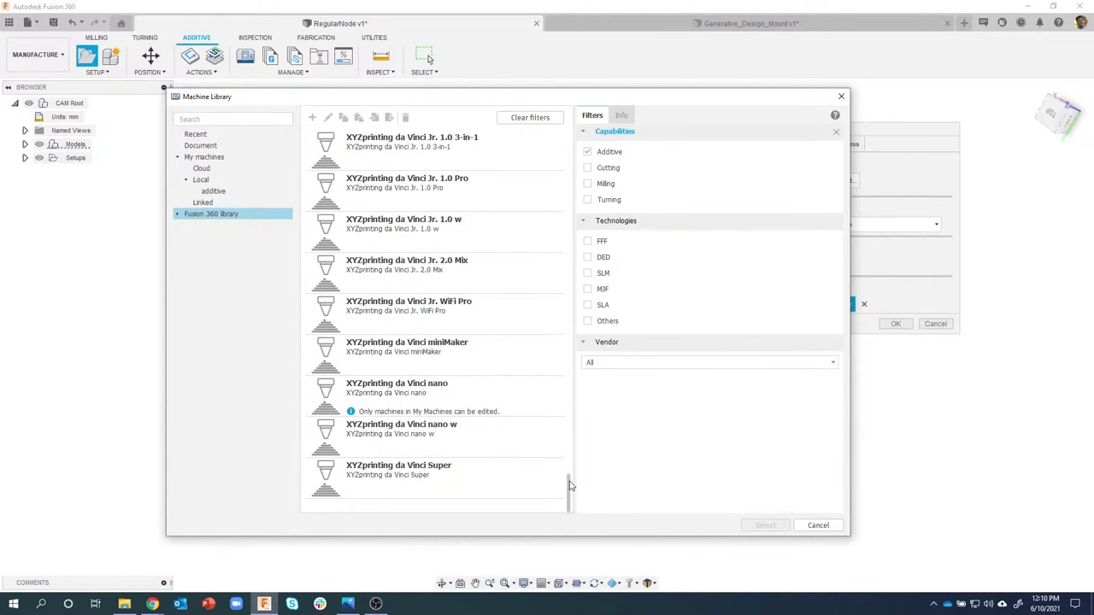
{"action": "left_click_drag", "start_coordinate": [566, 485], "coordinate": [571, 362]}
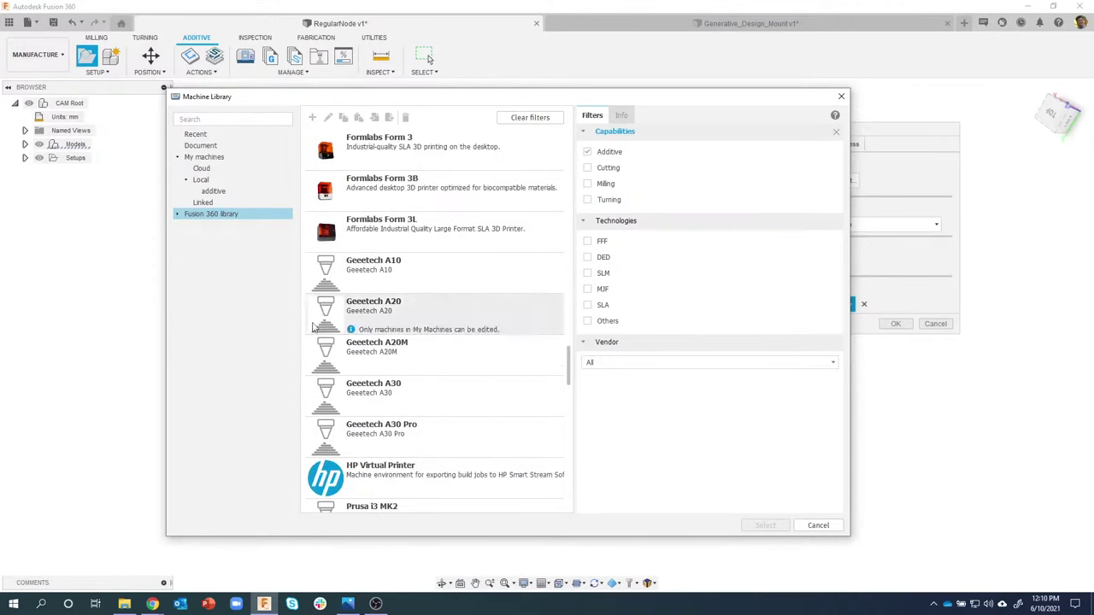
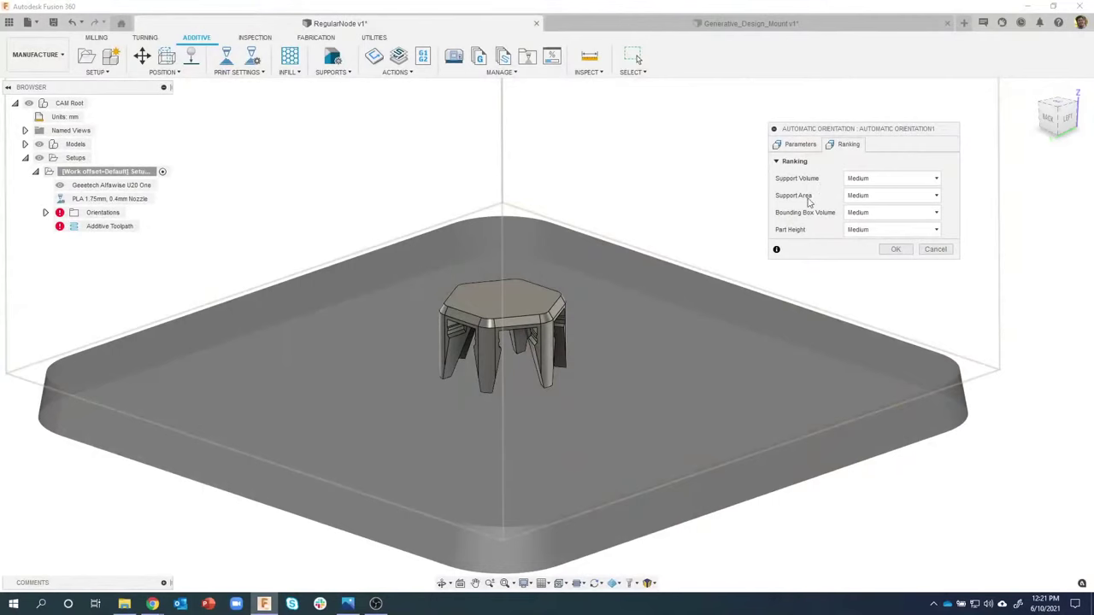
- Review the ranking priorities, keep them at Medium, and create the node's automatic orientation with 45 deg critical angle and smallest rotation
{"action": "left_click", "coordinate": [886, 184]}
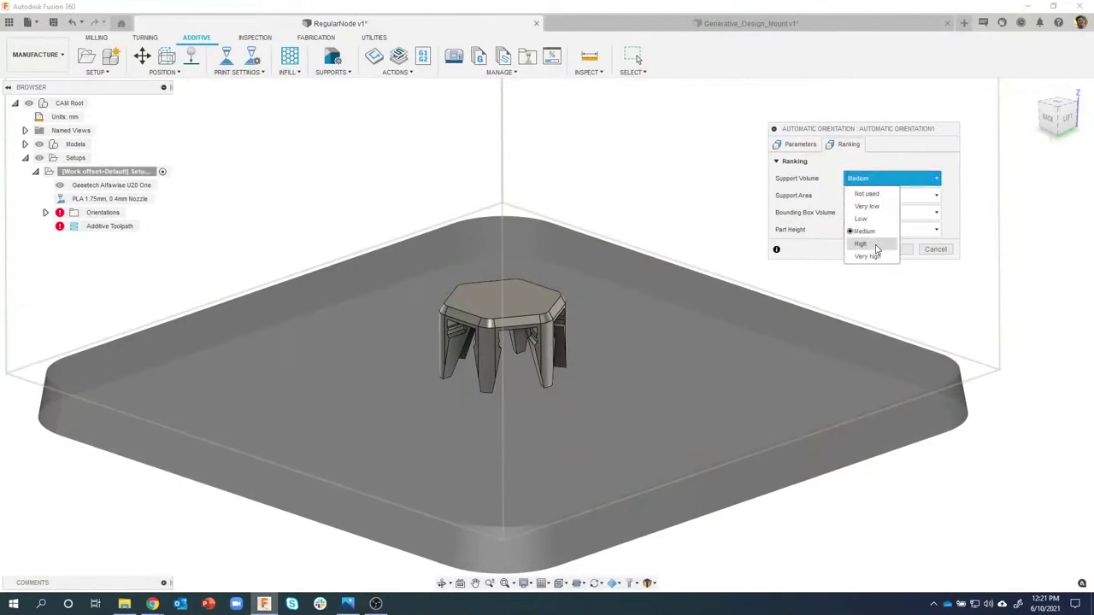
{"action": "left_click", "coordinate": [872, 169]}
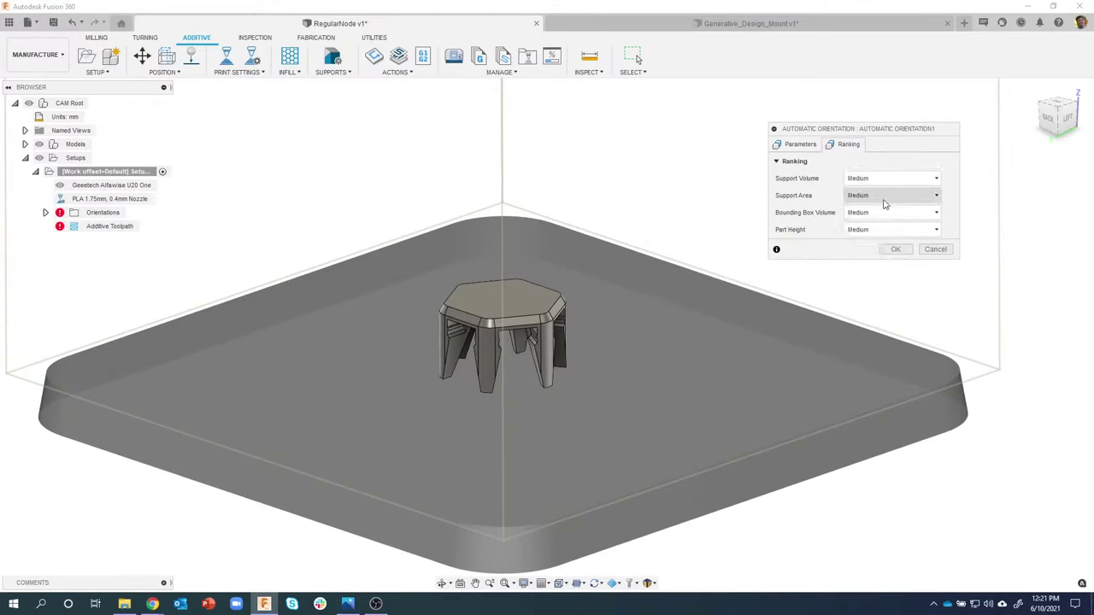
{"action": "left_click", "coordinate": [813, 149]}
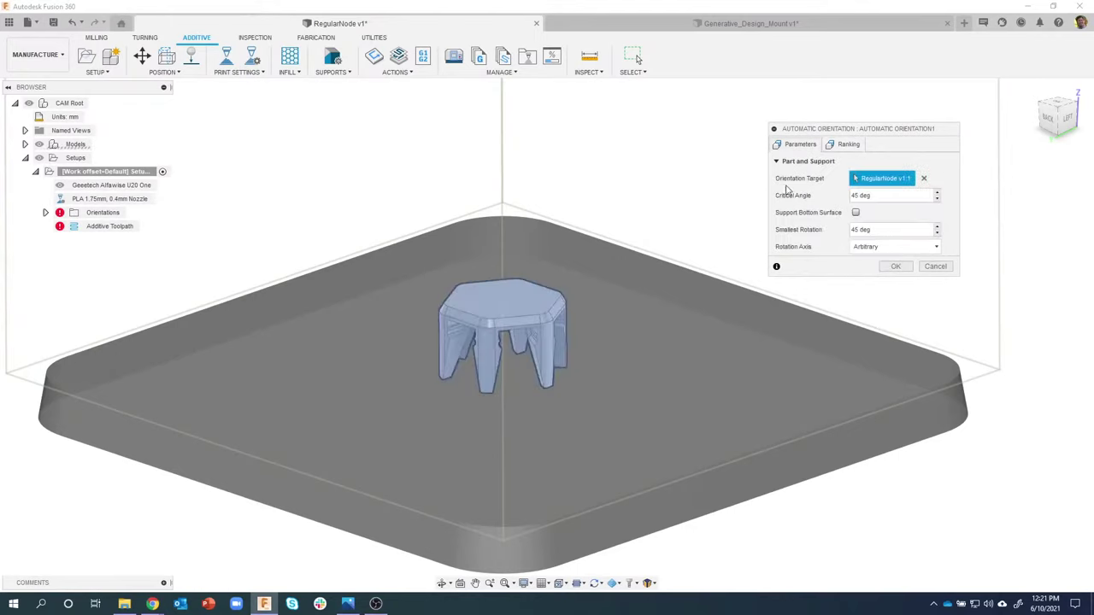
{"action": "left_click", "coordinate": [895, 267]}
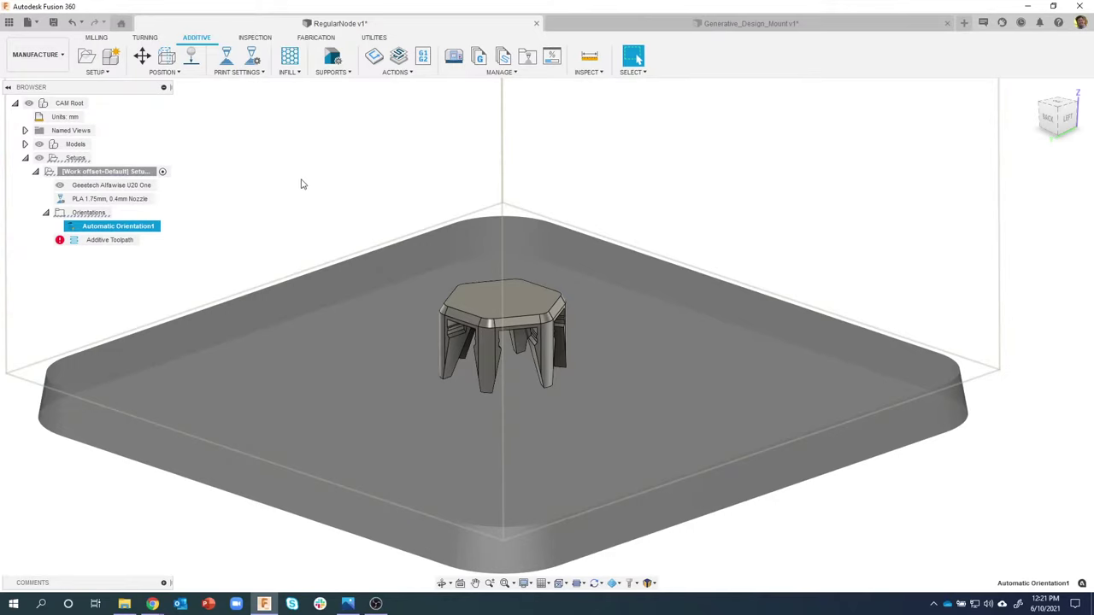
- Bring up the orientation results for the automatic orientation and inspect the rank 1 placement on the build plate
{"action": "left_click", "coordinate": [257, 176]}
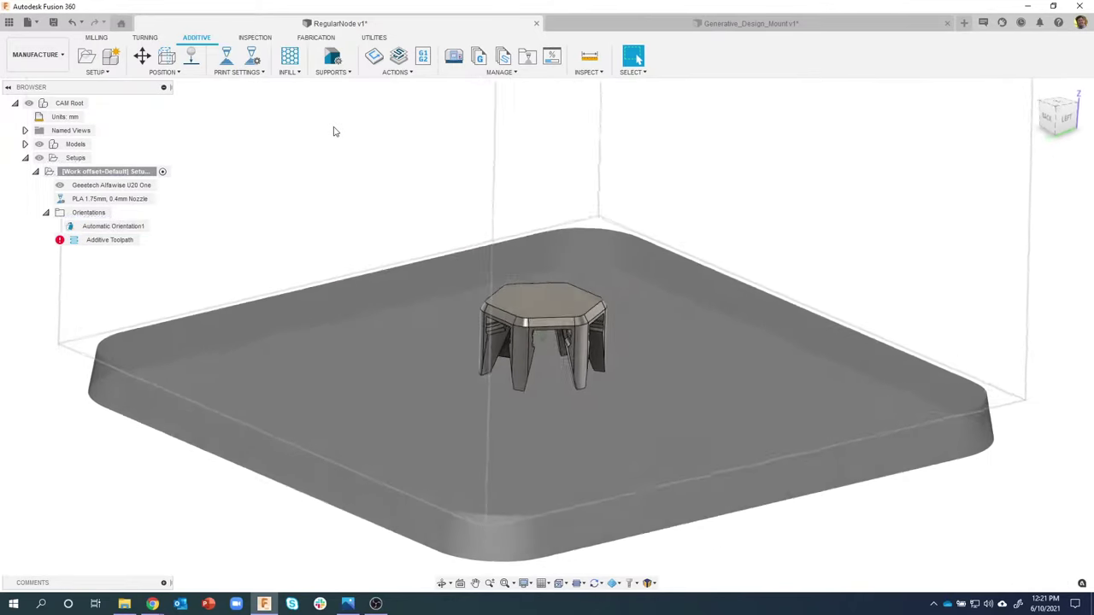
{"action": "middle_click_drag", "start_coordinate": [334, 130], "coordinate": [124, 229], "text": "shift"}
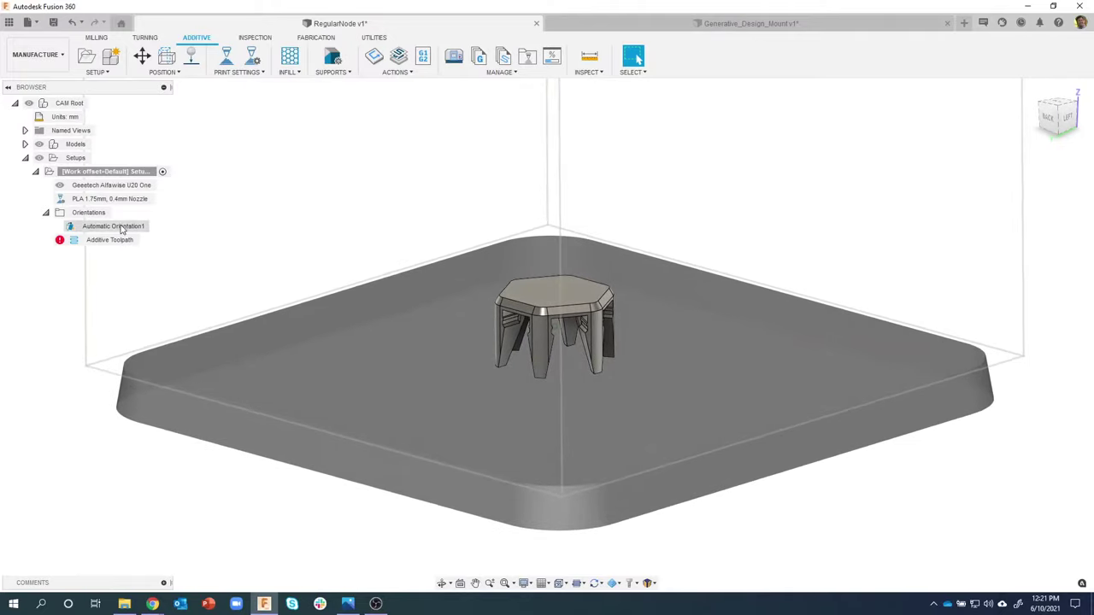
{"action": "right_click", "coordinate": [109, 229]}
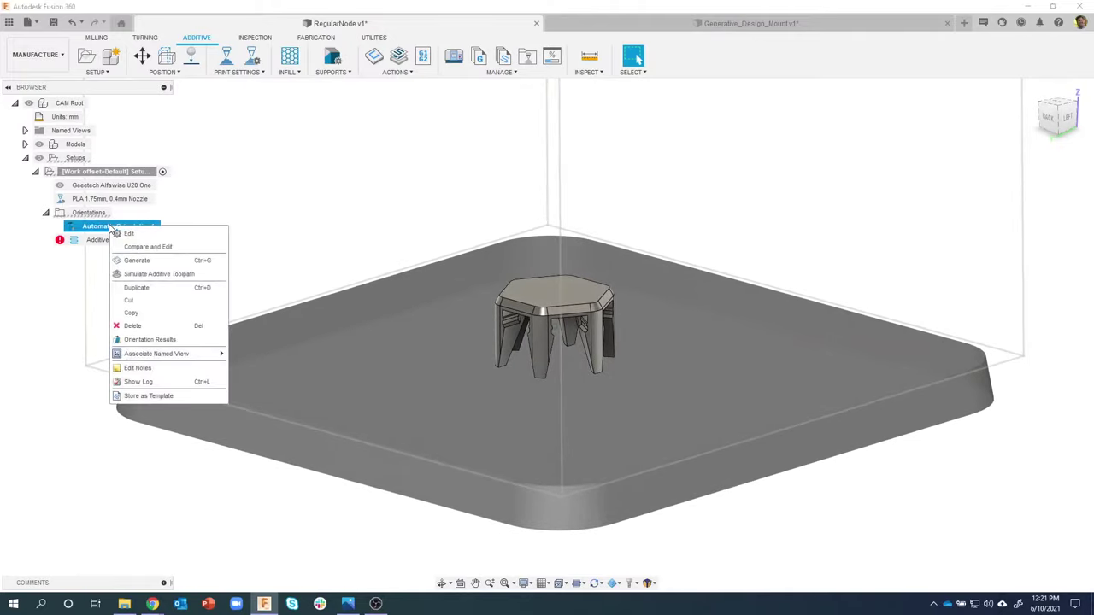
{"action": "left_click", "coordinate": [147, 340]}
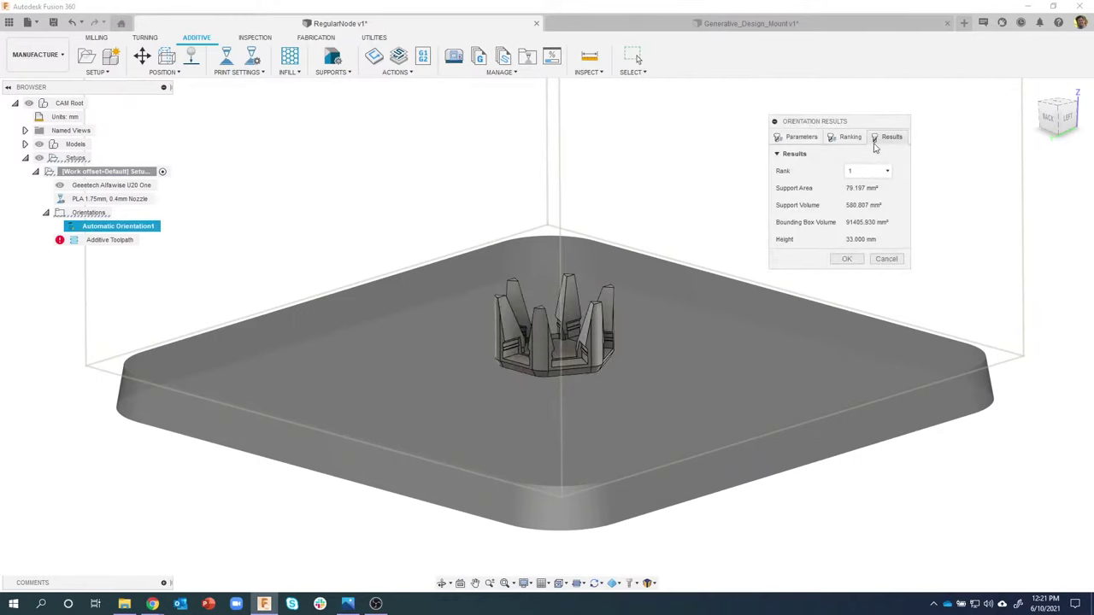
{"action": "middle_click_drag", "start_coordinate": [670, 208], "coordinate": [571, 387], "text": "shift"}
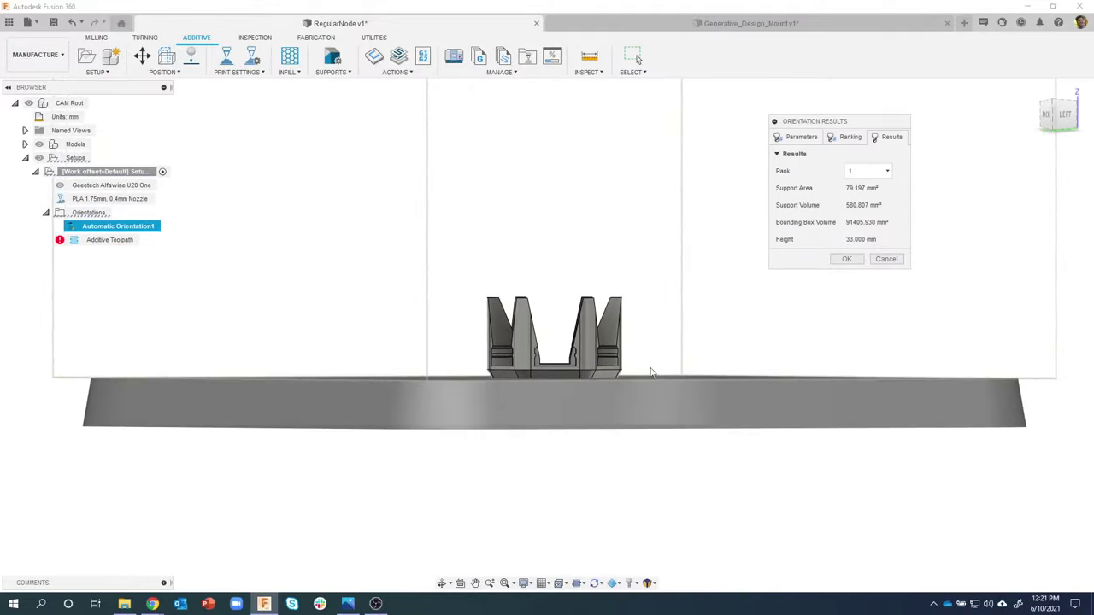
{"action": "middle_click_drag", "start_coordinate": [649, 373], "coordinate": [882, 168], "text": "shift"}
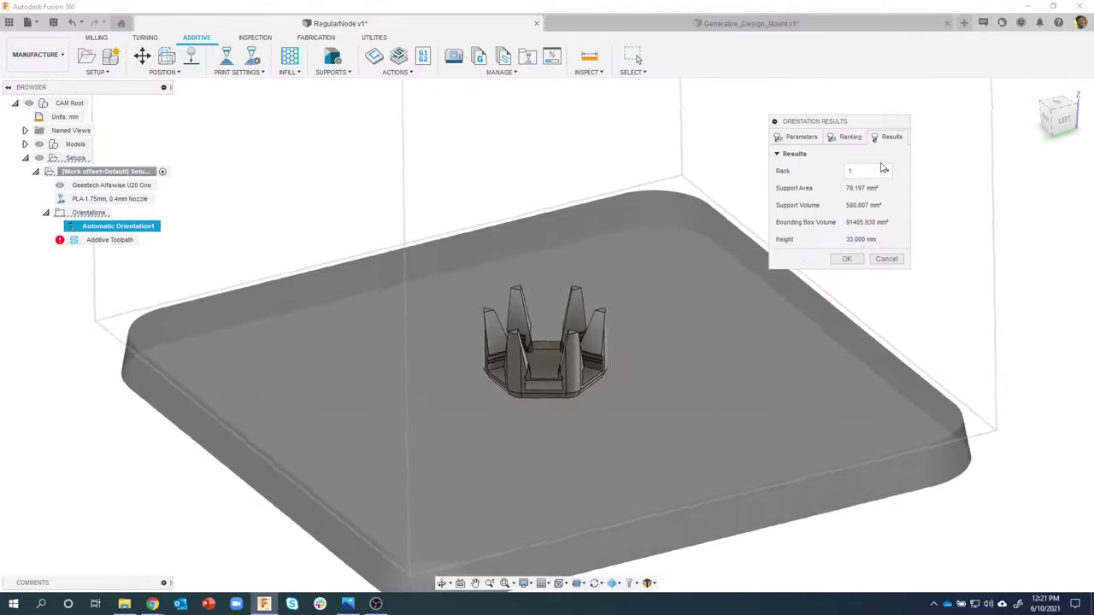
- Preview the orientation results of ranks 2, 3, 4 and 5 to compare the node's placement and support figures
{"action": "left_click", "coordinate": [885, 171]}
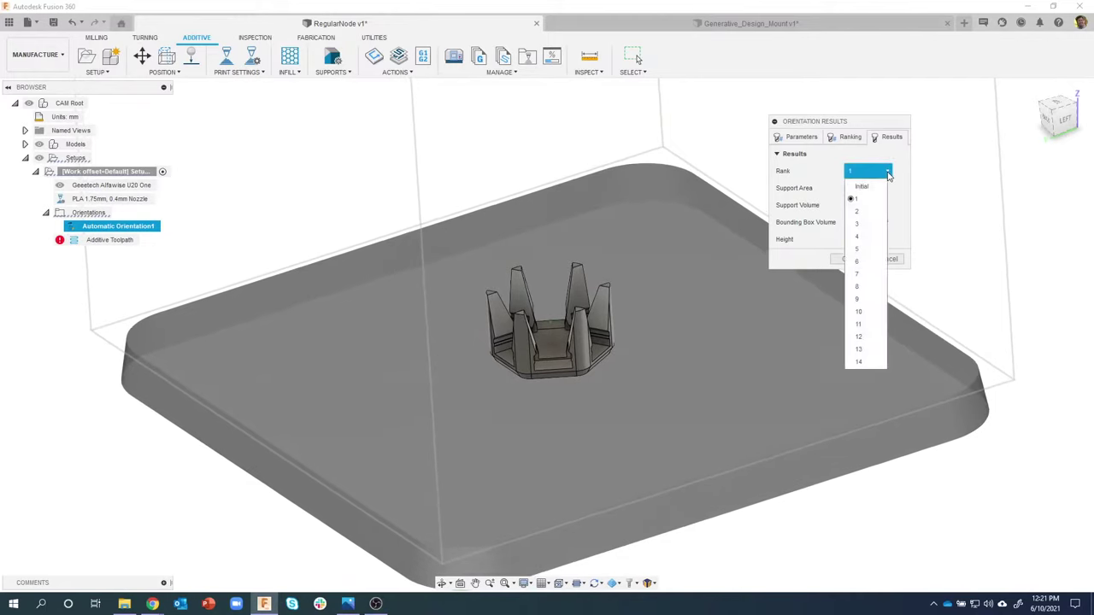
{"action": "left_click", "coordinate": [865, 211]}
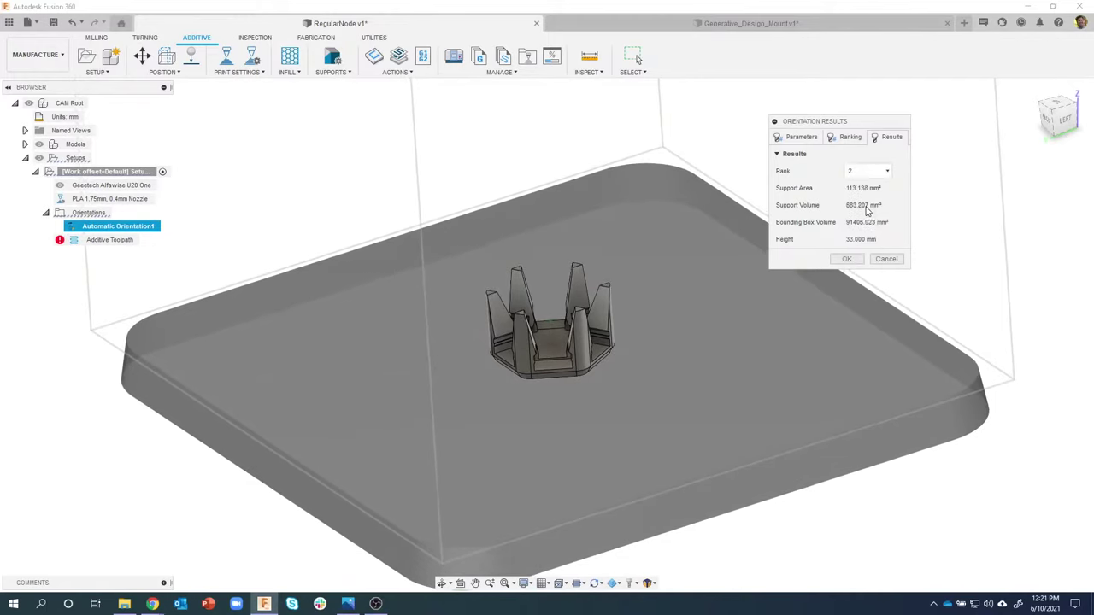
{"action": "left_click", "coordinate": [880, 172]}
{"action": "left_click", "coordinate": [866, 221]}
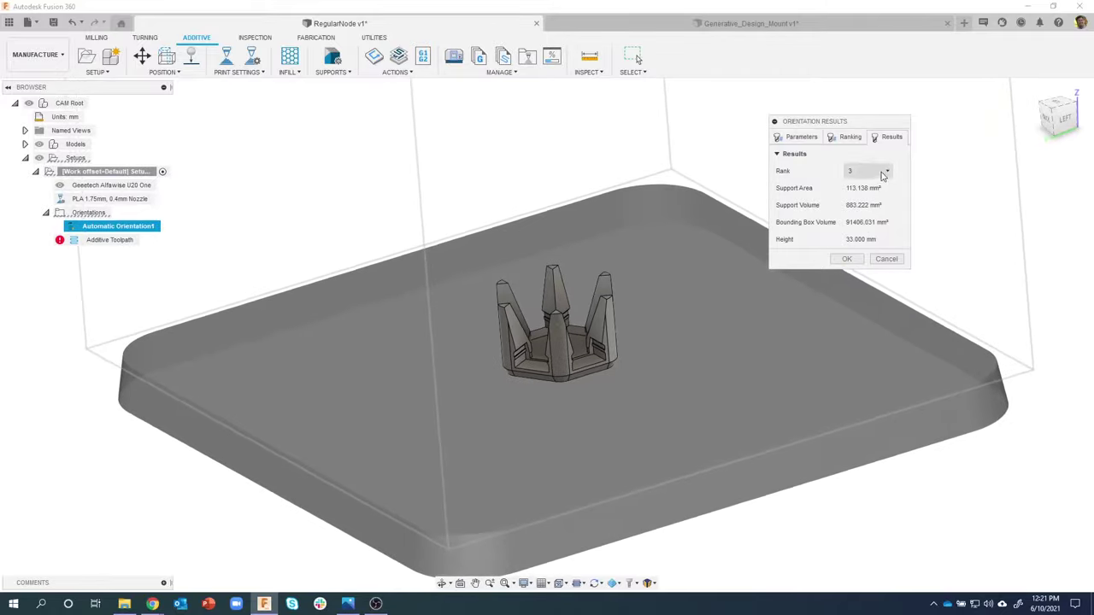
{"action": "left_click", "coordinate": [873, 172]}
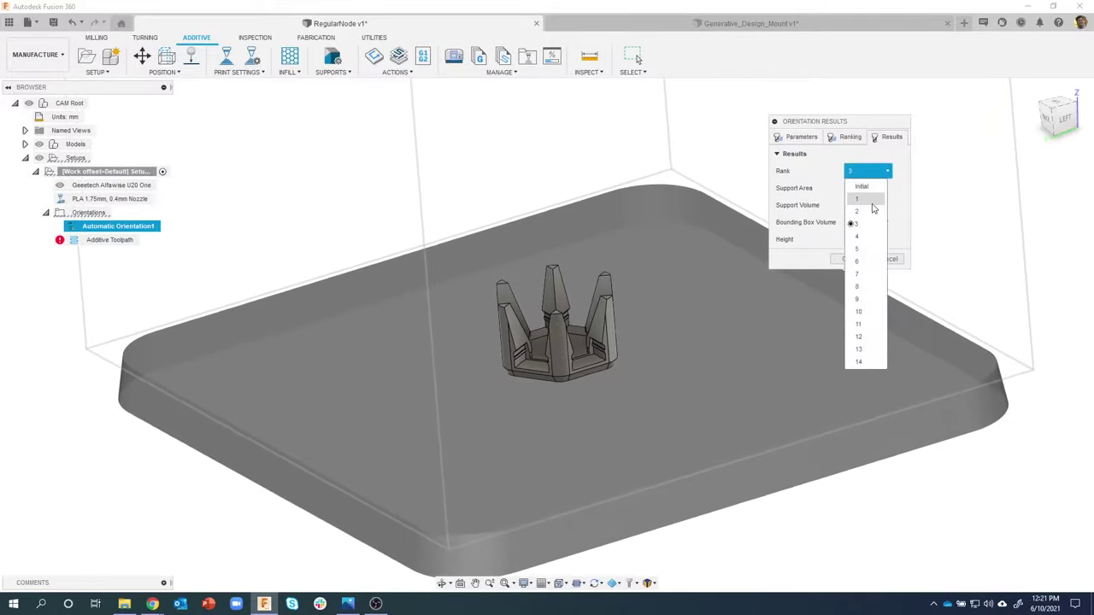
{"action": "left_click", "coordinate": [866, 236]}
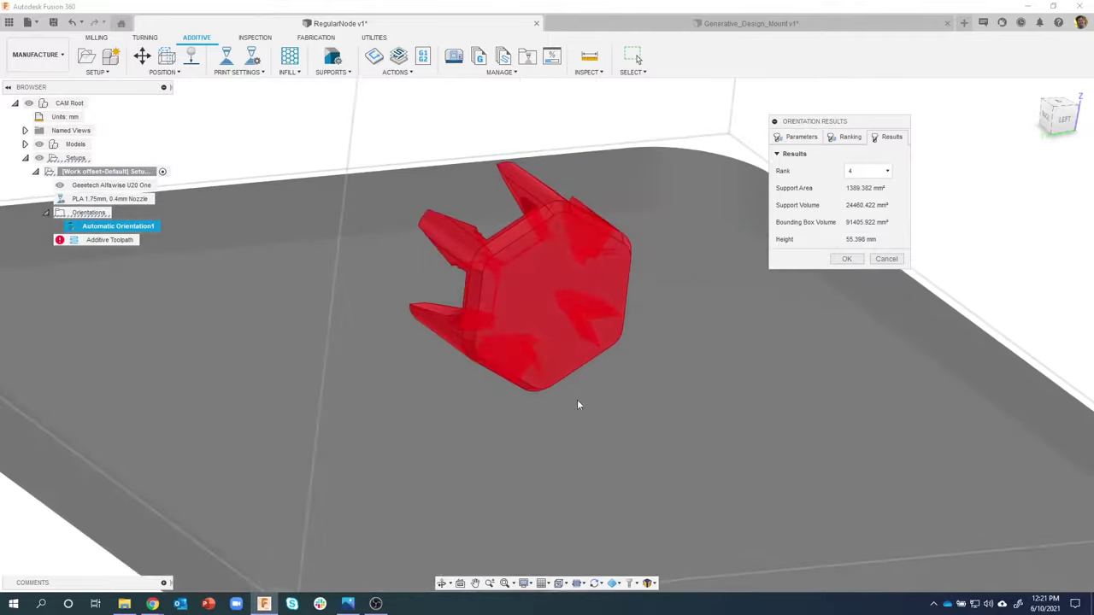
{"action": "left_click", "coordinate": [880, 172]}
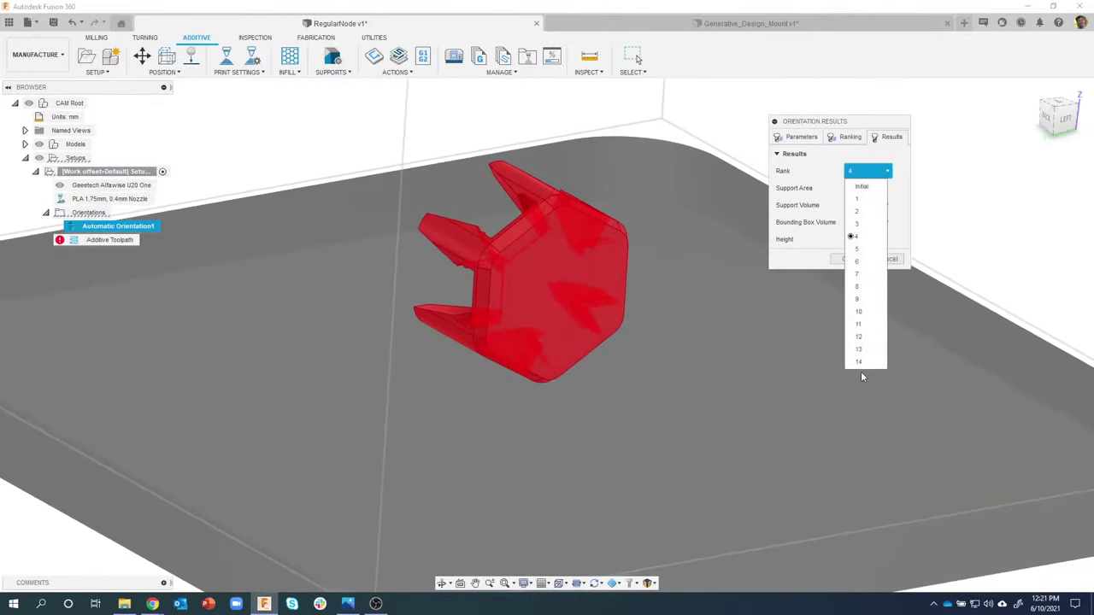
{"action": "left_click", "coordinate": [863, 248]}
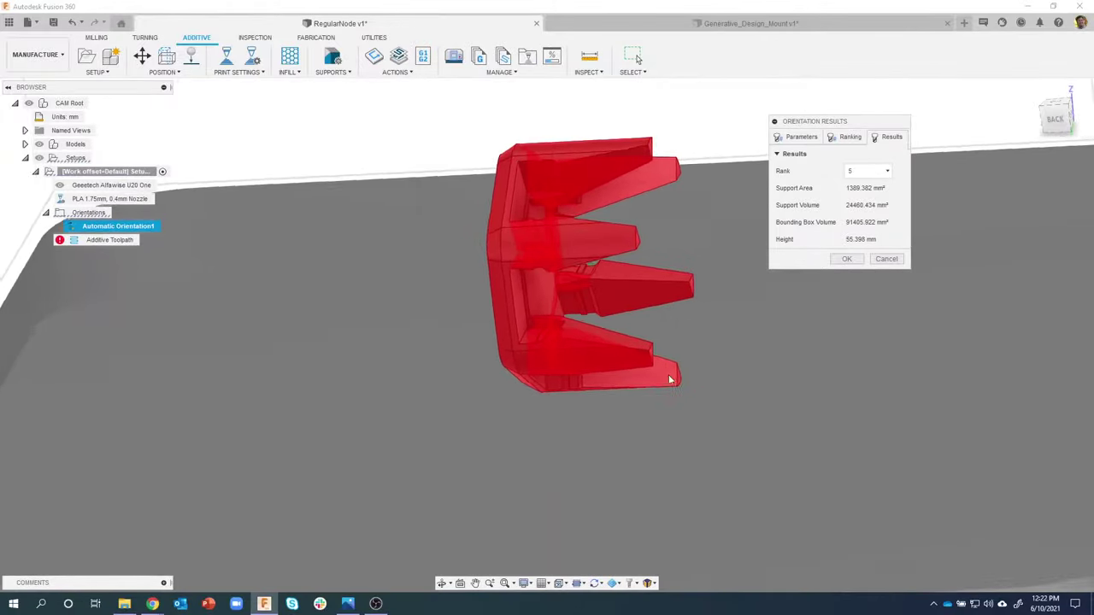
- Preview the orientation results of ranks 1, 10 and 11 to compare the node's placement and support figures
{"action": "left_click", "coordinate": [882, 171]}
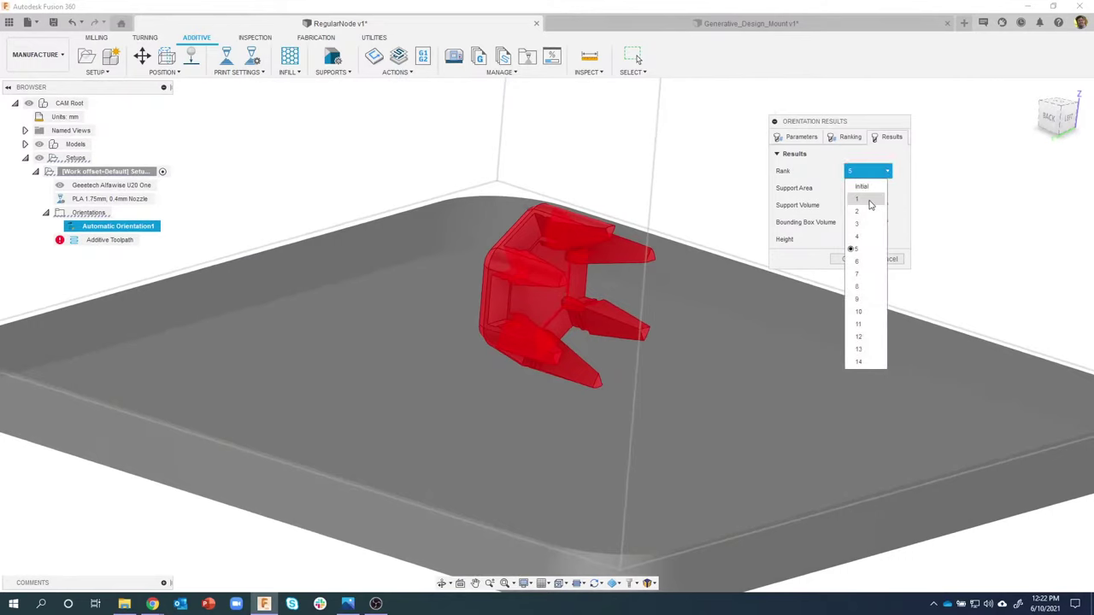
{"action": "left_click", "coordinate": [880, 186]}
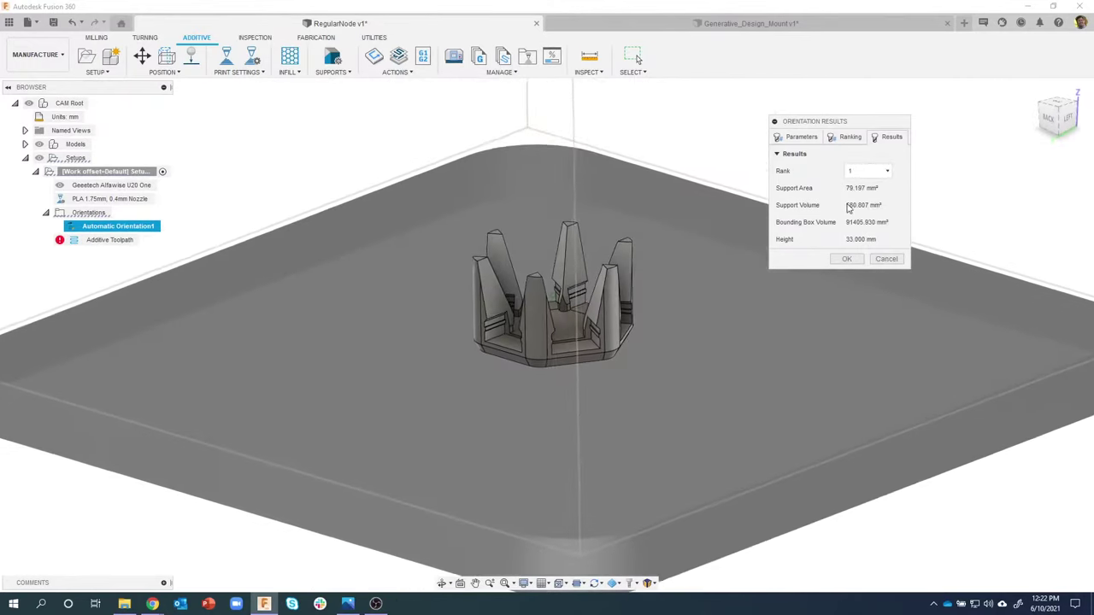
{"action": "left_click", "coordinate": [885, 173]}
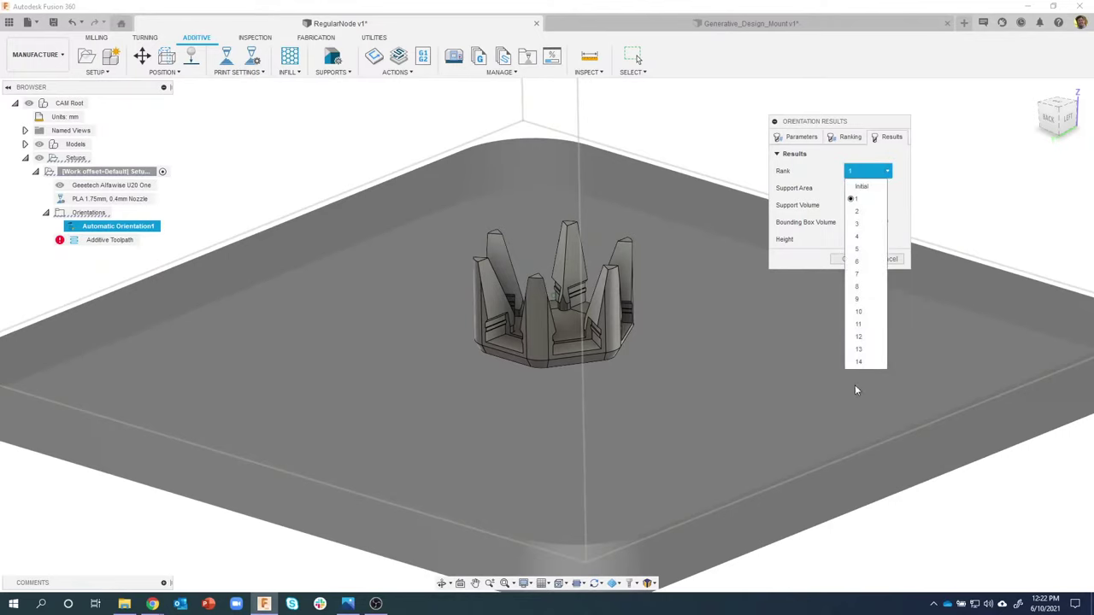
{"action": "left_click", "coordinate": [863, 313]}
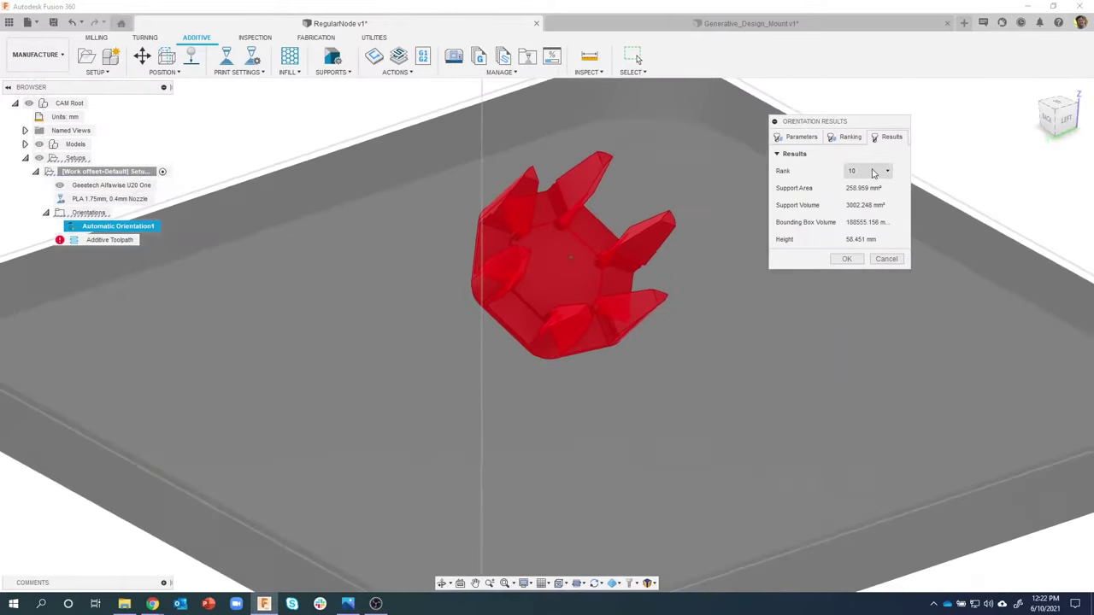
{"action": "left_click", "coordinate": [873, 173]}
{"action": "left_click", "coordinate": [857, 325]}
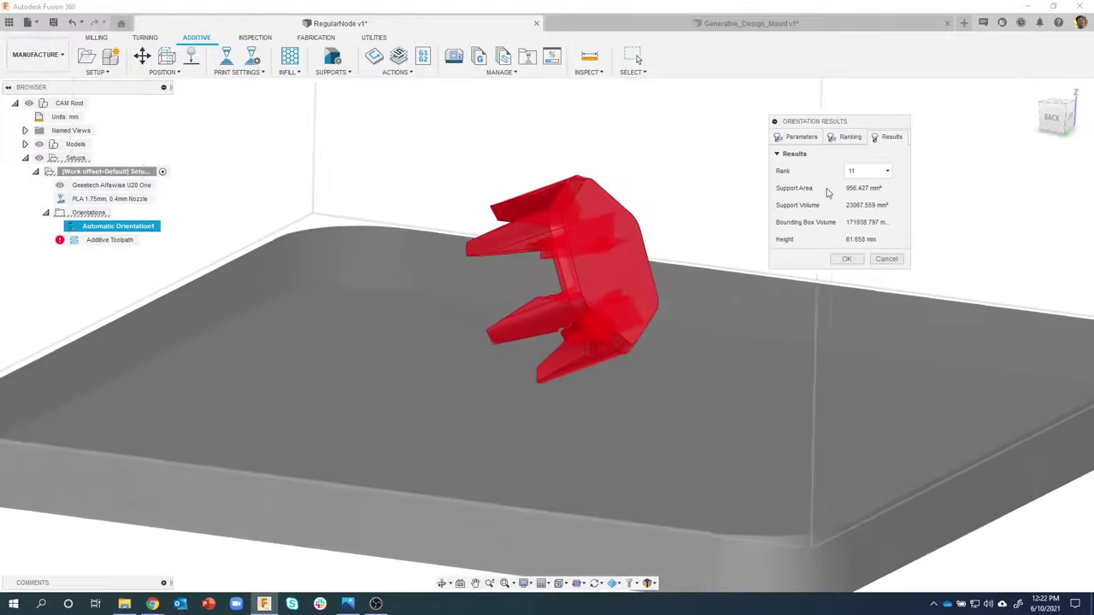
- Choose rank 1 as the node's orientation and accept the orientation results
{"action": "left_click", "coordinate": [886, 173]}
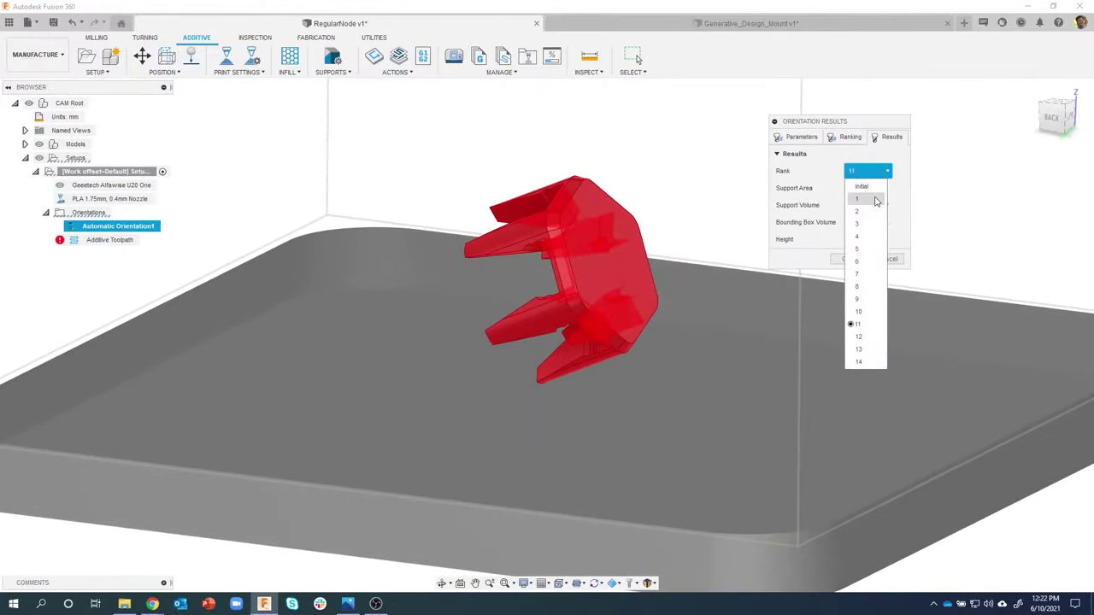
{"action": "left_click", "coordinate": [875, 203]}
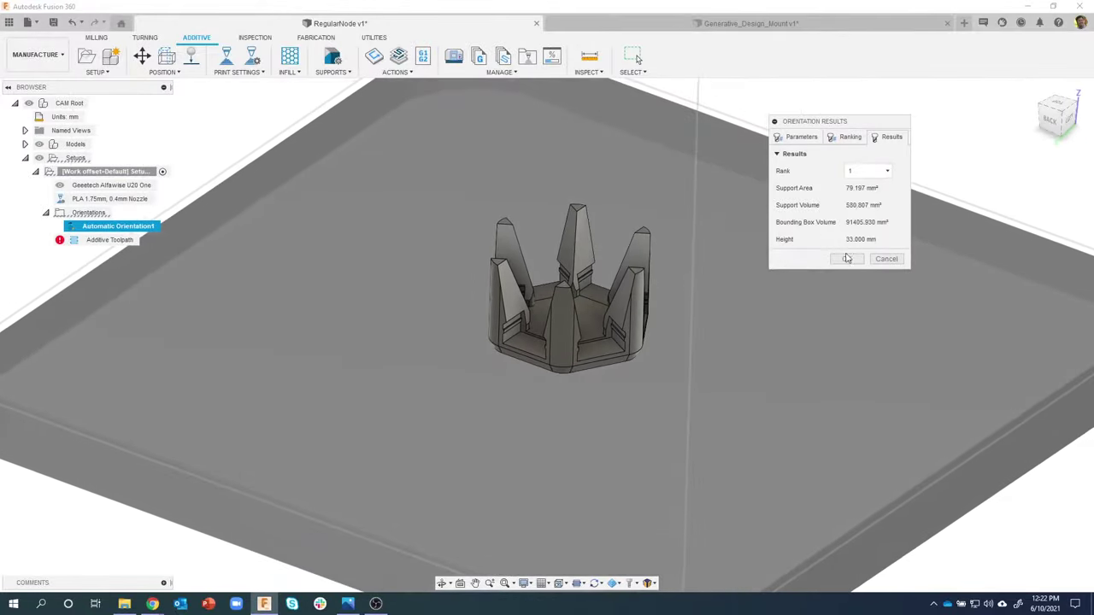
{"action": "left_click", "coordinate": [844, 260]}
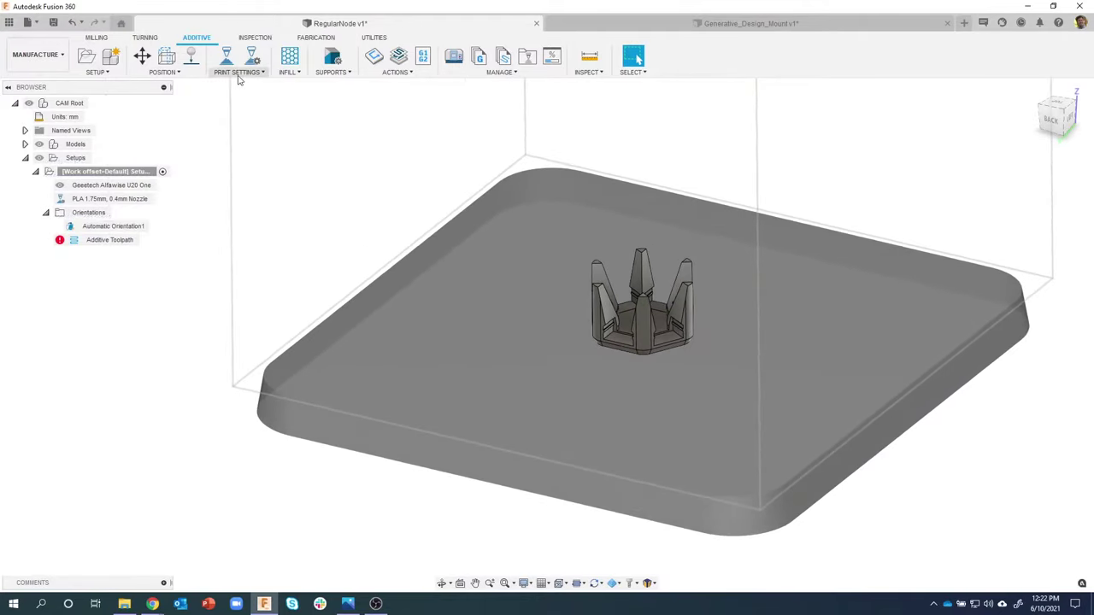
{"action": "left_click", "coordinate": [165, 72]}
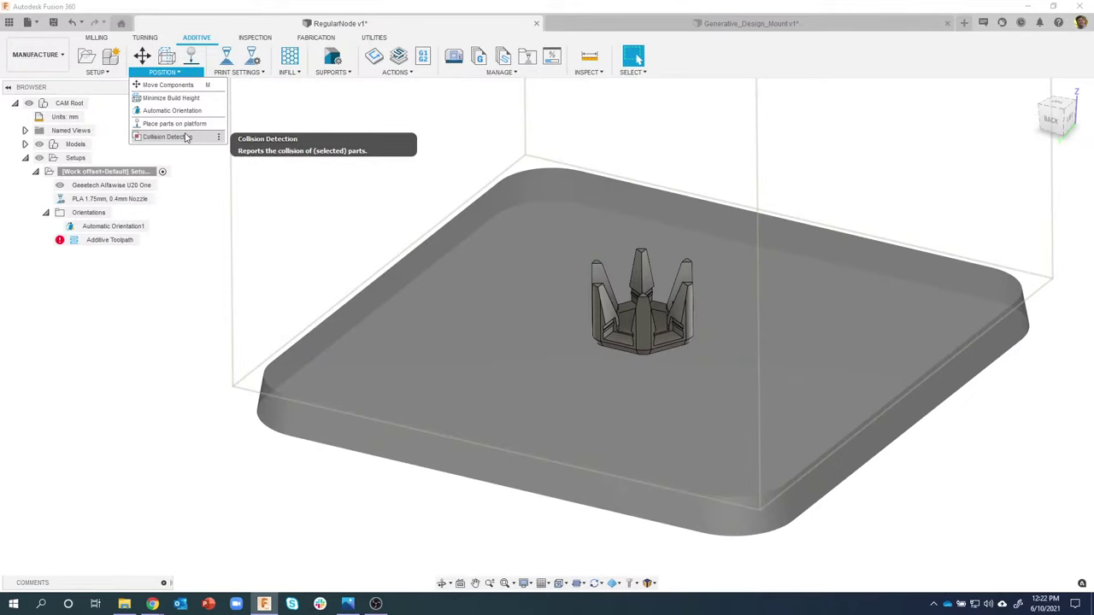
{"action": "left_click", "coordinate": [196, 311]}
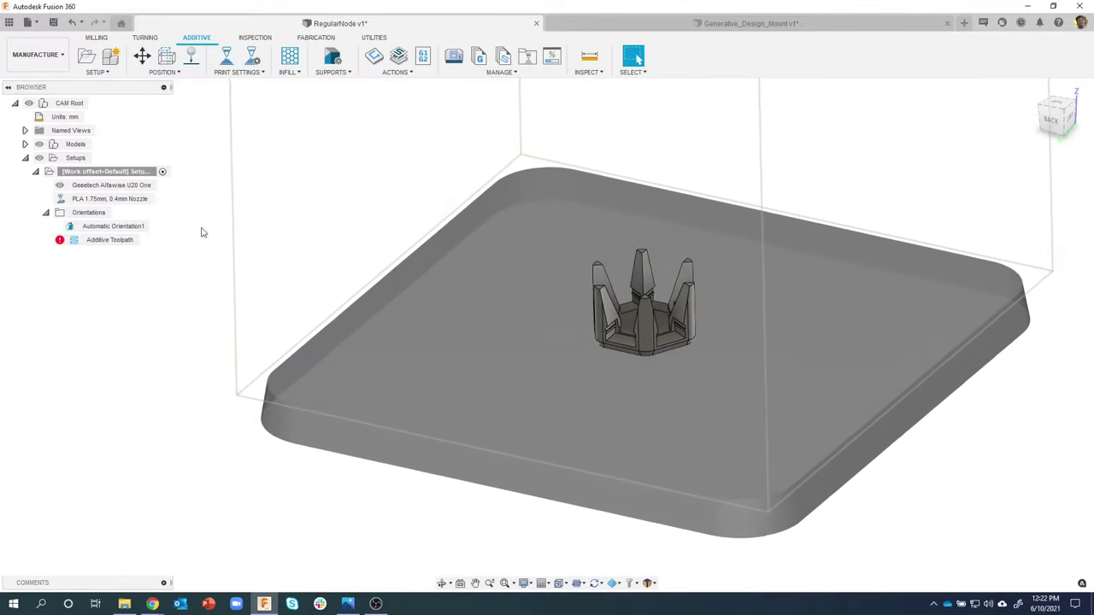
- Generate the setup's additive toolpath and start its toolpath simulation
{"action": "right_click", "coordinate": [104, 243]}
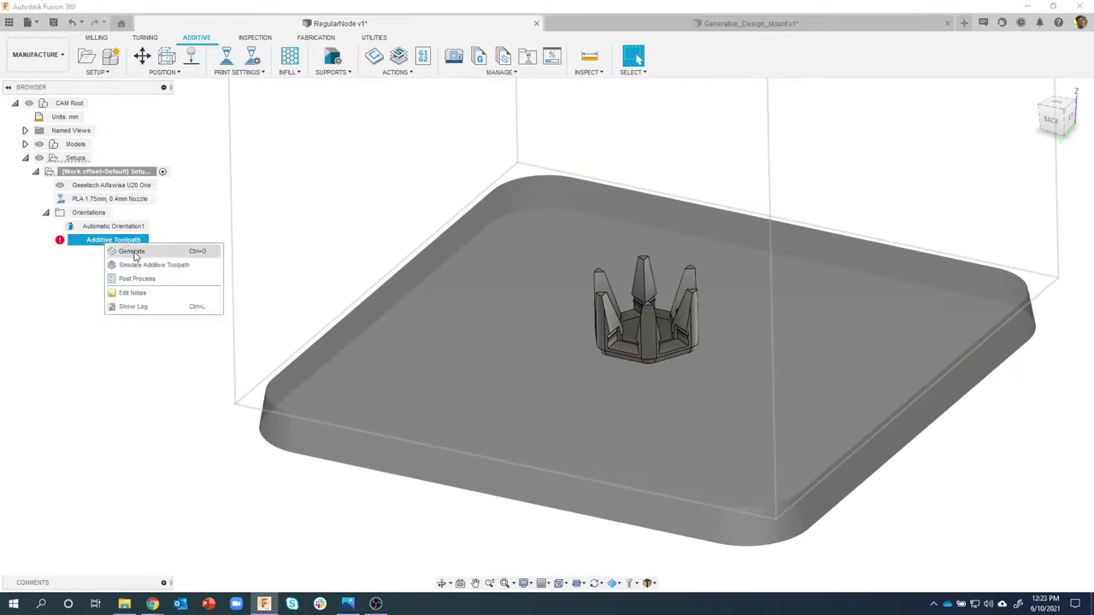
{"action": "left_click", "coordinate": [132, 253]}
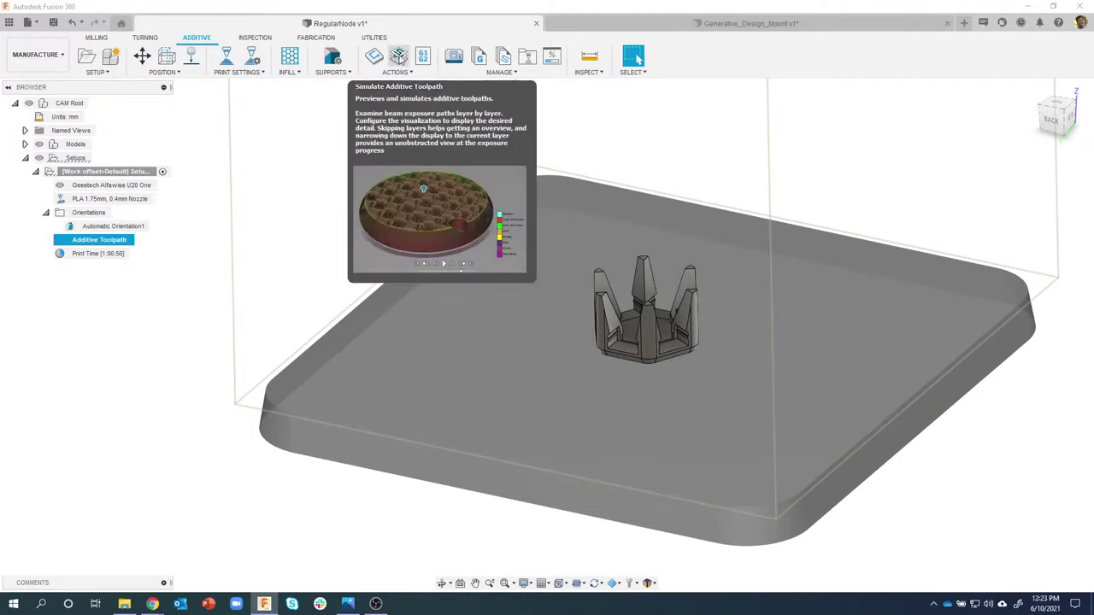
{"action": "right_click", "coordinate": [108, 245]}
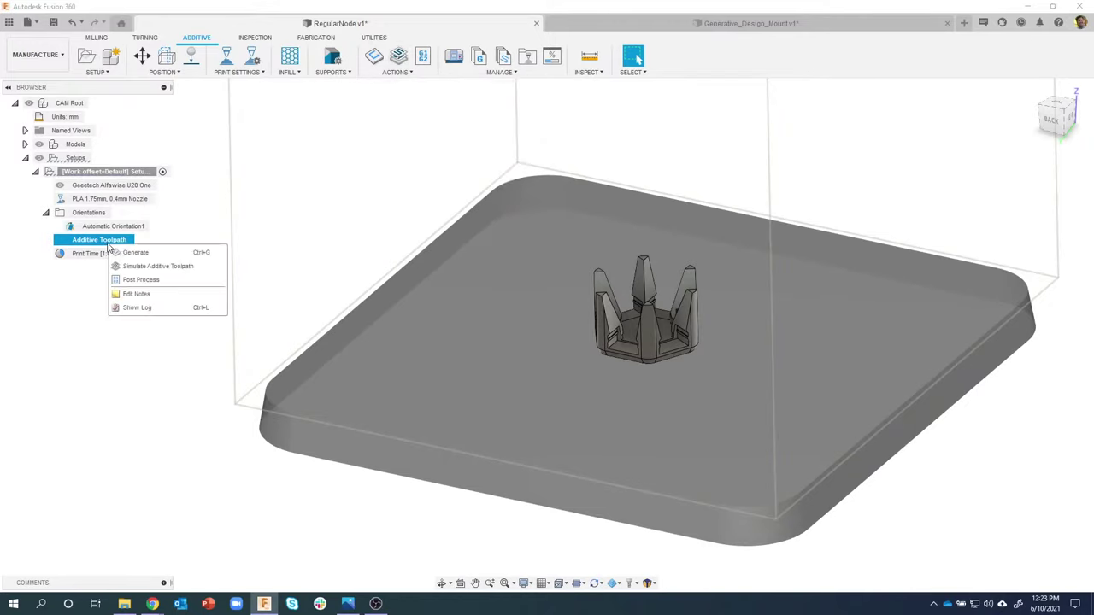
{"action": "left_click", "coordinate": [141, 268]}
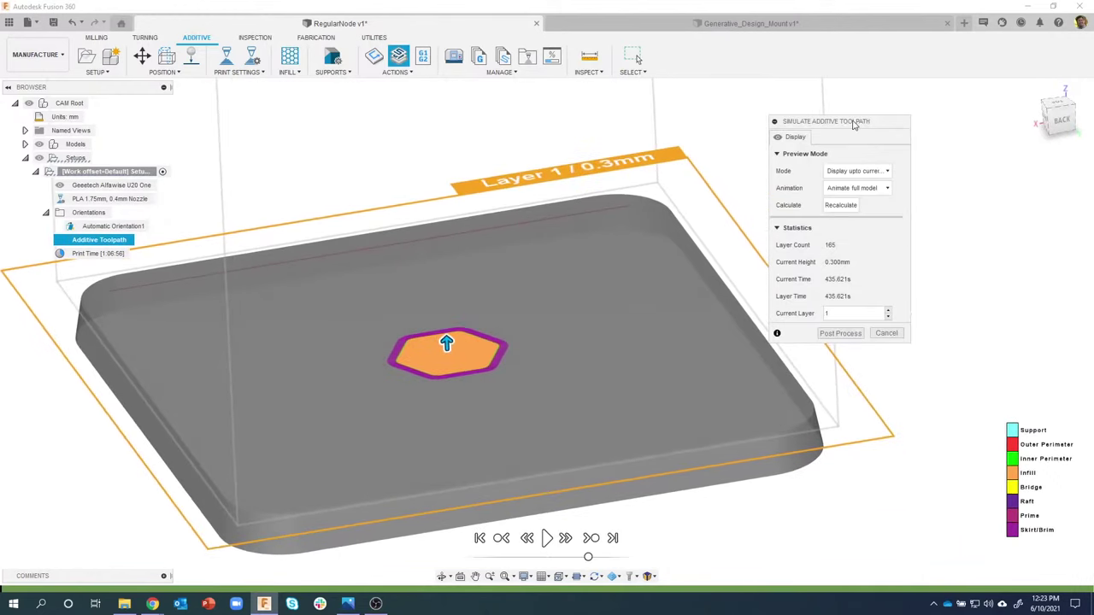
- Examine the layer 1 toolpath up close, comparing its skirt, perimeter and infill lines with the colour legend
{"action": "left_click_drag", "start_coordinate": [852, 124], "coordinate": [889, 120]}
{"action": "scroll", "coordinate": [674, 271], "scroll_direction": "up", "scroll_amount": 5}
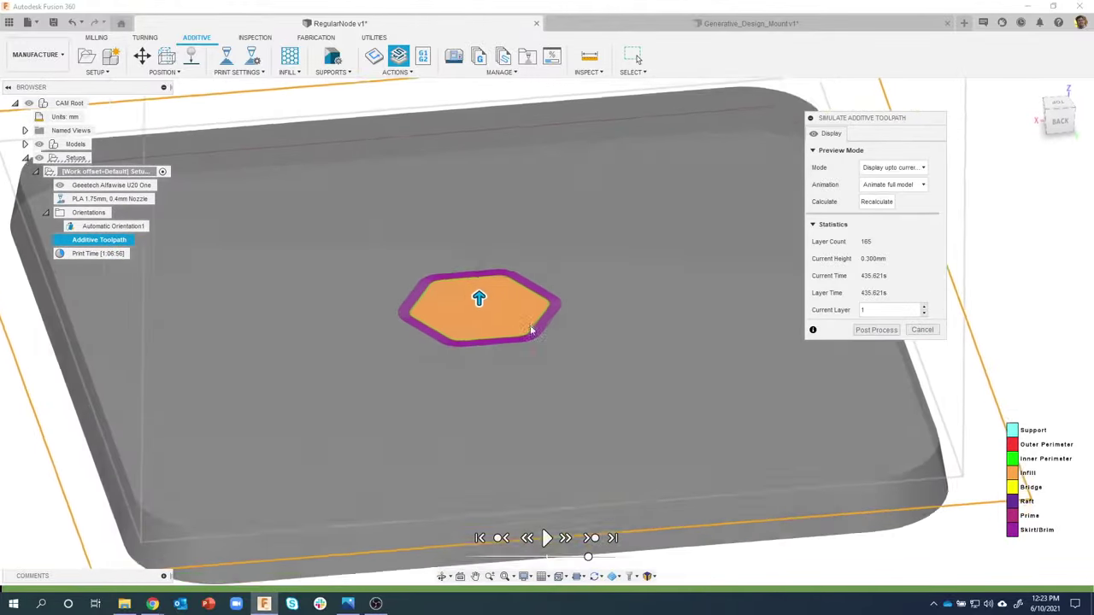
{"action": "left_click_drag", "start_coordinate": [530, 328], "coordinate": [489, 207], "text": "shift"}
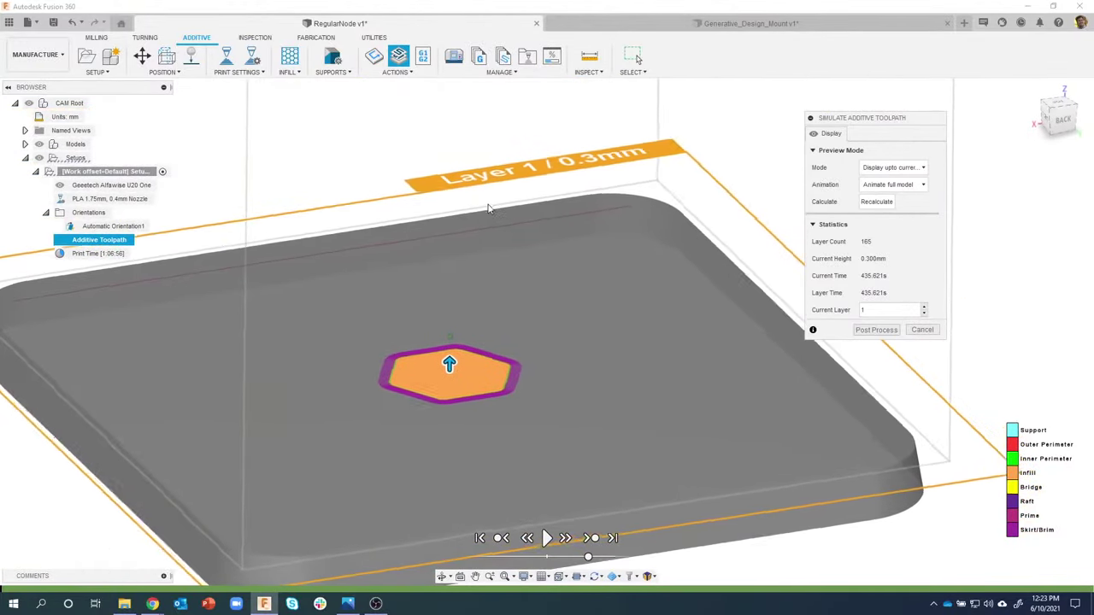
{"action": "middle_click_drag", "start_coordinate": [489, 208], "coordinate": [495, 237], "text": "shift"}
{"action": "middle_click_drag", "start_coordinate": [483, 326], "coordinate": [439, 365], "text": "shift"}
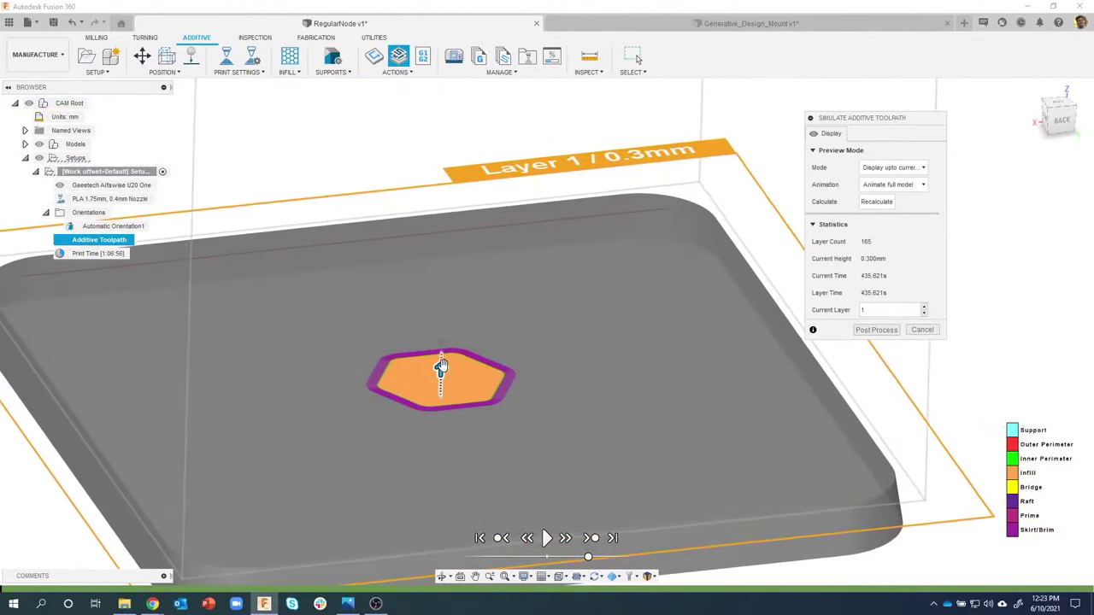
{"action": "mouse_move", "coordinate": [440, 367]}
{"action": "left_mouse_down"}
{"action": "mouse_move", "coordinate": [440, 341]}
{"action": "mouse_move", "coordinate": [440, 368]}
{"action": "left_mouse_up"}
{"action": "middle_click_drag", "start_coordinate": [440, 367], "coordinate": [488, 373], "text": "shift"}
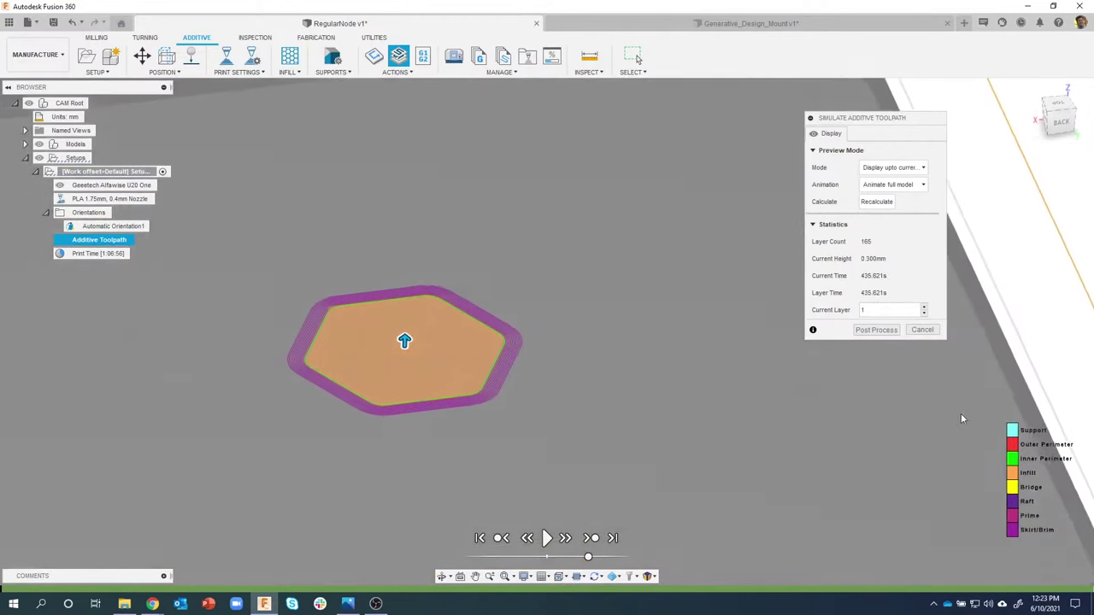
{"action": "middle_click_drag", "start_coordinate": [961, 412], "coordinate": [1046, 537], "text": "shift"}
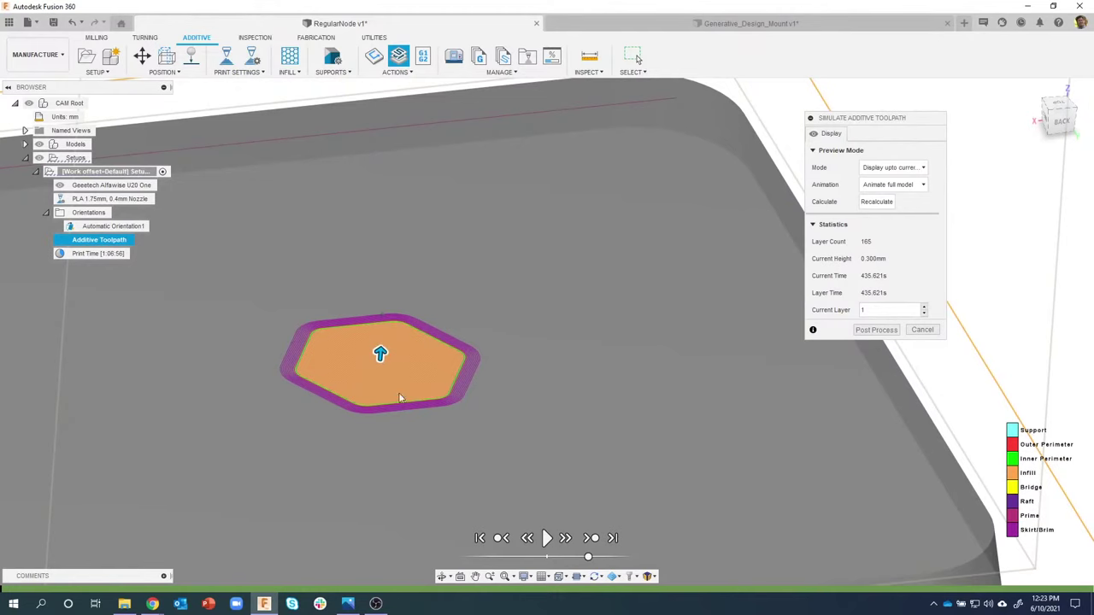
{"action": "scroll", "coordinate": [454, 385], "scroll_direction": "up", "scroll_amount": 5}
{"action": "scroll", "coordinate": [493, 318], "scroll_direction": "up", "scroll_amount": 5}
{"action": "mouse_move", "coordinate": [492, 315]}
{"action": "middle_mouse_down", "text": "shift"}
{"action": "mouse_move", "coordinate": [511, 295]}
{"action": "mouse_move", "coordinate": [499, 306]}
{"action": "mouse_move", "coordinate": [515, 311]}
{"action": "mouse_move", "coordinate": [498, 315]}
{"action": "mouse_move", "coordinate": [324, 302]}
{"action": "mouse_move", "coordinate": [276, 317]}
{"action": "mouse_move", "coordinate": [295, 332]}
{"action": "middle_mouse_up", "text": "shift"}
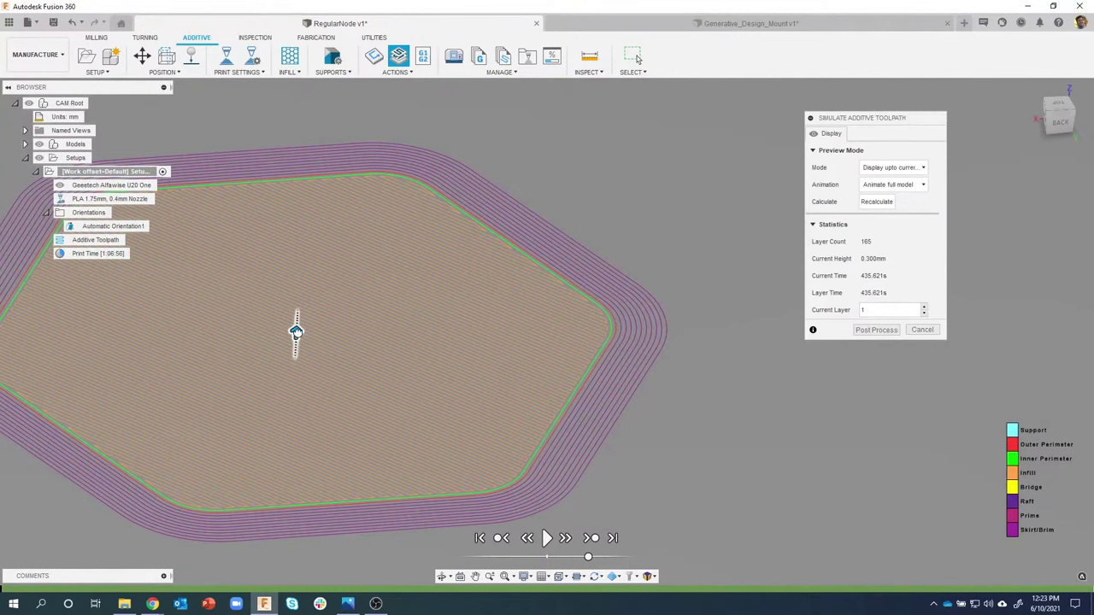
- Advance the toolpath preview to layer 24, play the print simulation from there and slow down its playback
{"action": "mouse_move", "coordinate": [296, 331]}
{"action": "left_mouse_down"}
{"action": "mouse_move", "coordinate": [300, 256]}
{"action": "mouse_move", "coordinate": [298, 285]}
{"action": "left_mouse_up"}
{"action": "middle_click_drag", "start_coordinate": [315, 290], "coordinate": [538, 530], "text": "shift"}
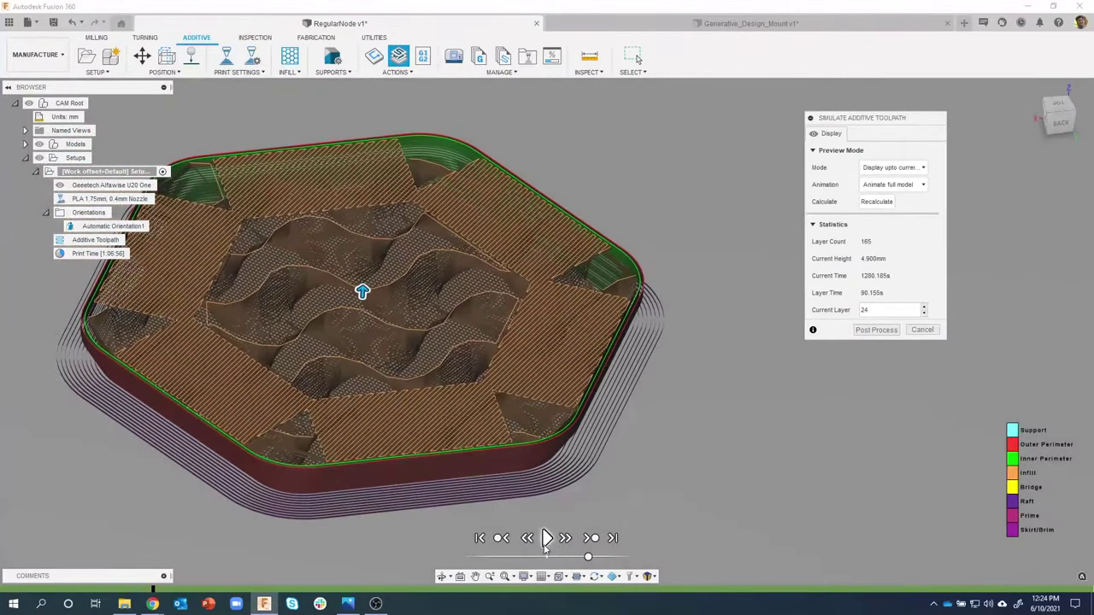
{"action": "left_click", "coordinate": [546, 538]}
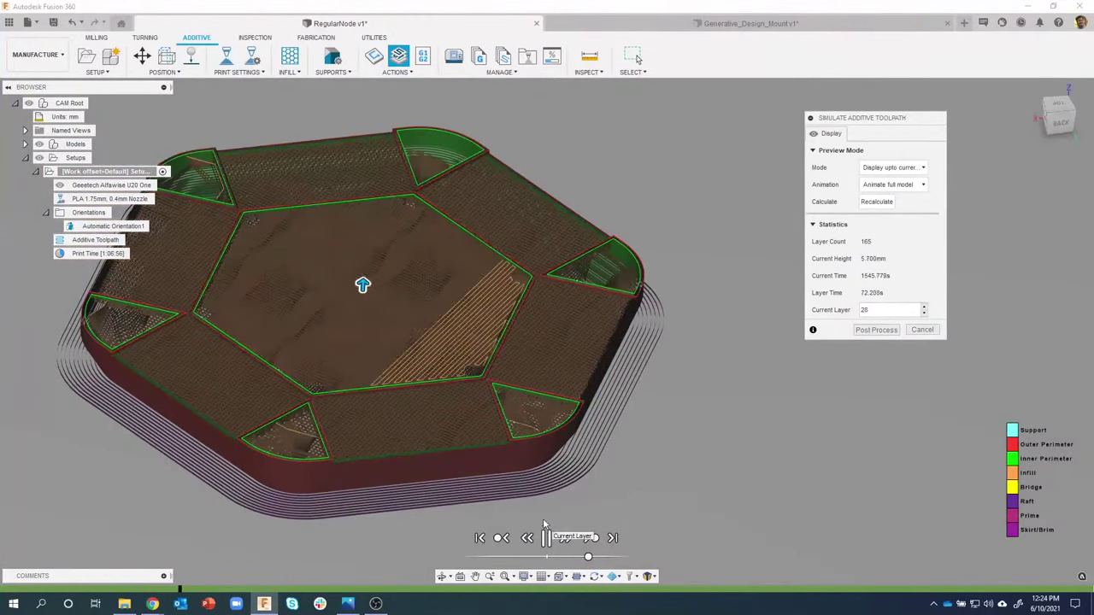
{"action": "left_click_drag", "start_coordinate": [588, 557], "coordinate": [561, 560]}
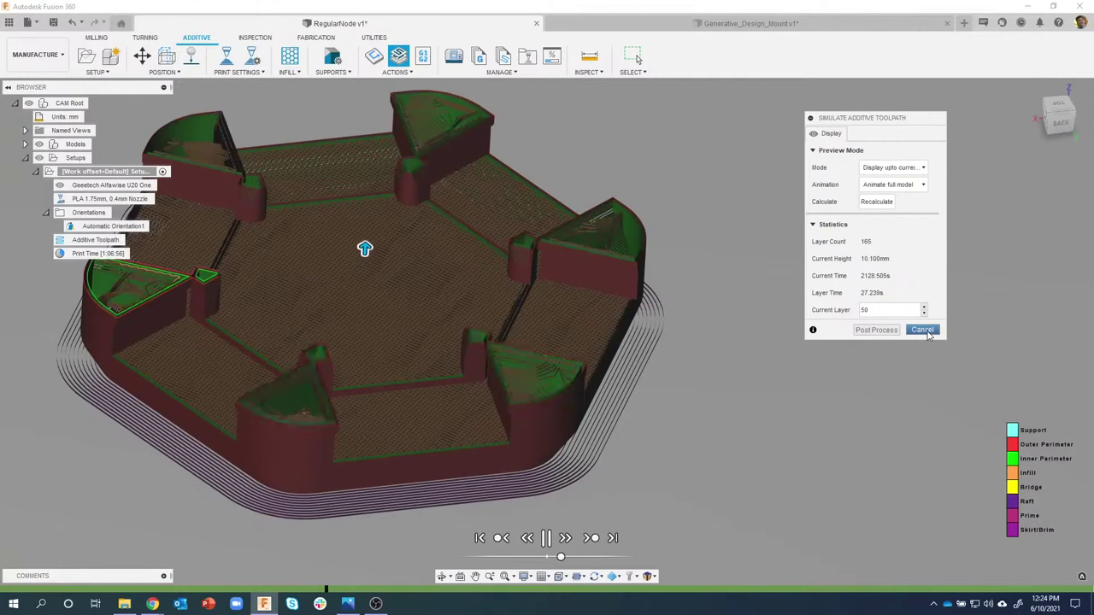
- Play the simulation briefly with only the current layer displayed, pause it, and restore the display up to the current layer
{"action": "left_click", "coordinate": [921, 168]}
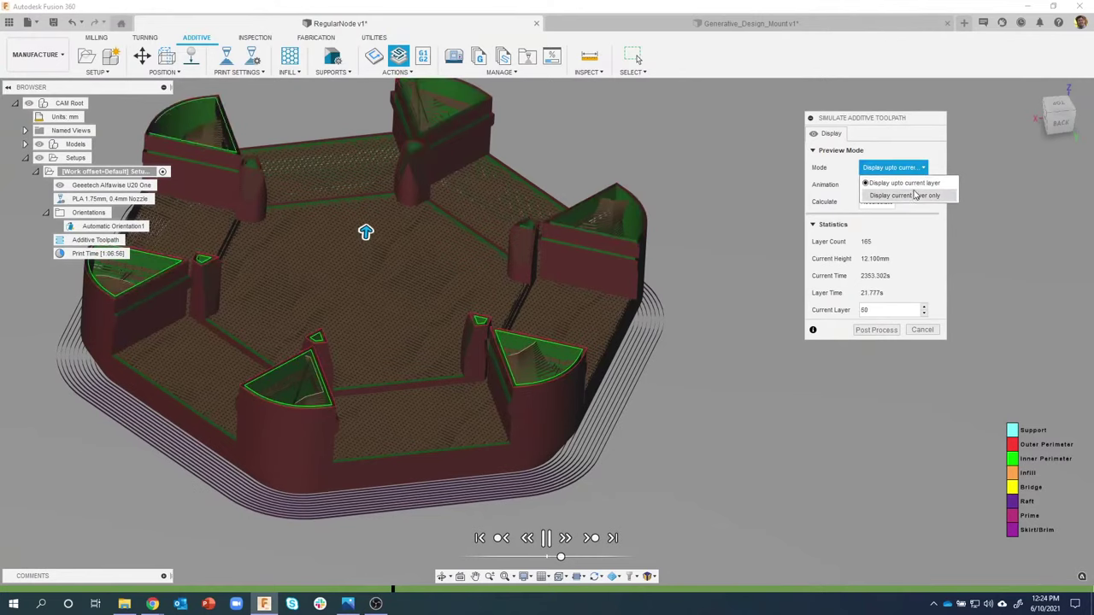
{"action": "left_click", "coordinate": [907, 196]}
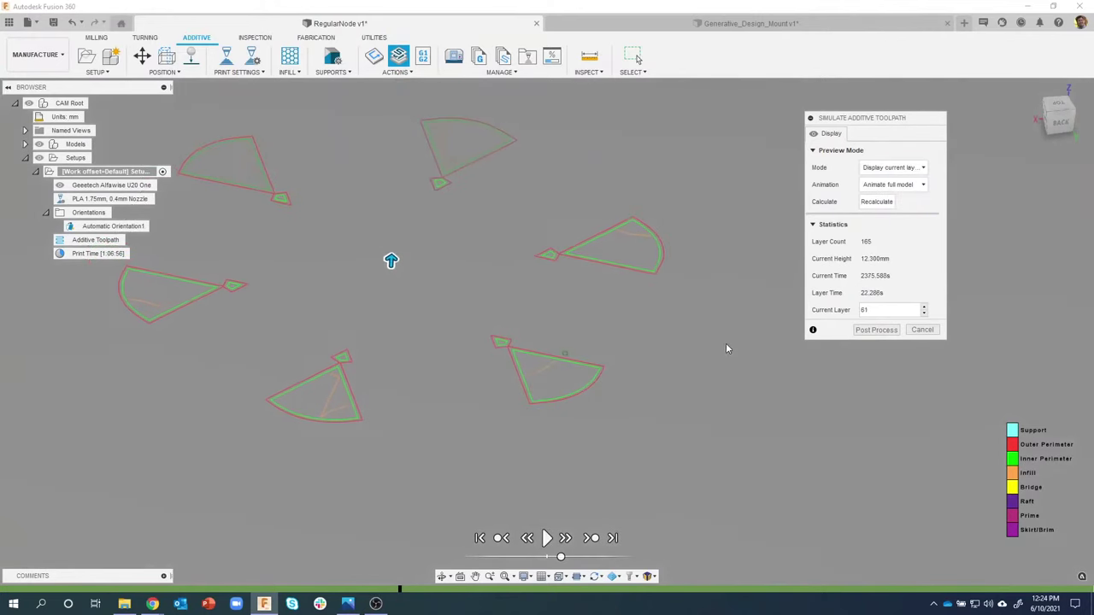
{"action": "left_click", "coordinate": [547, 540]}
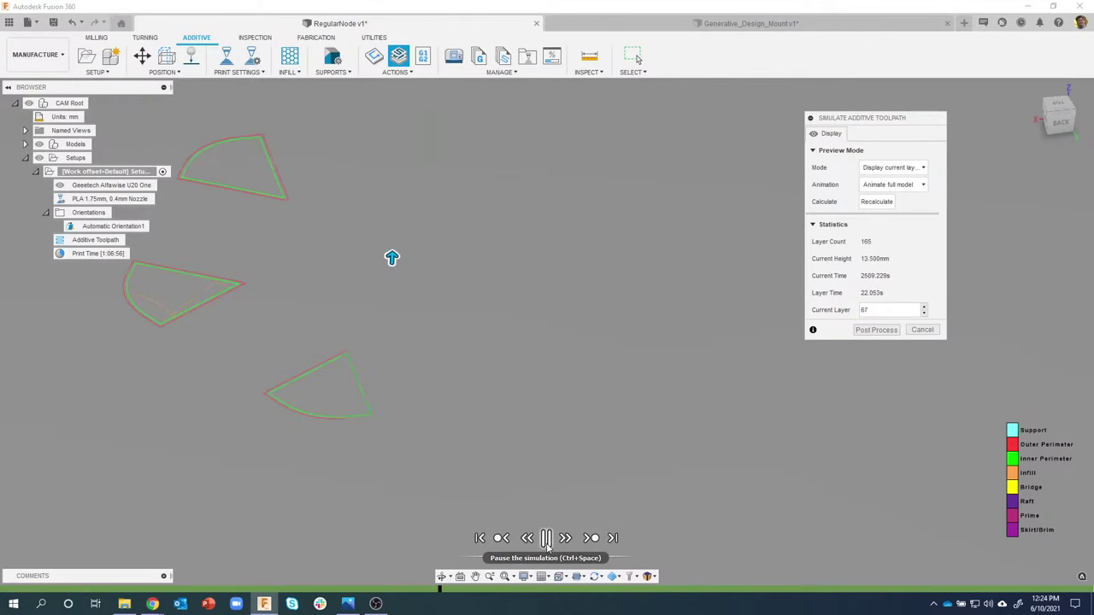
{"action": "left_click", "coordinate": [547, 539]}
{"action": "left_click", "coordinate": [893, 168]}
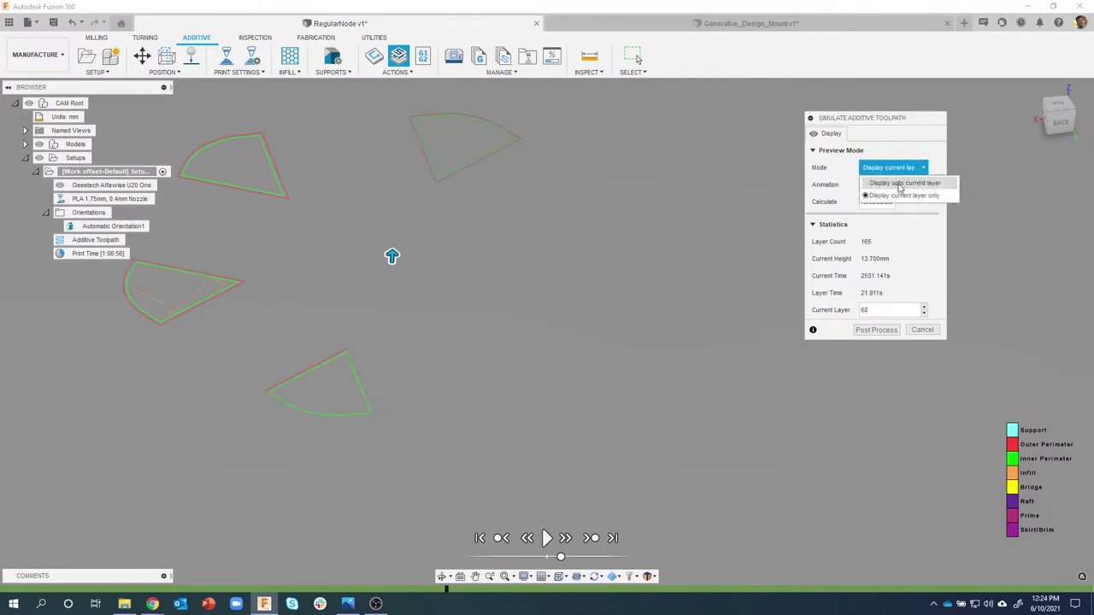
{"action": "left_click", "coordinate": [893, 180]}
- Try the simulation with Animate layer only, and return the animation to Animate full model
{"action": "left_click", "coordinate": [915, 187]}
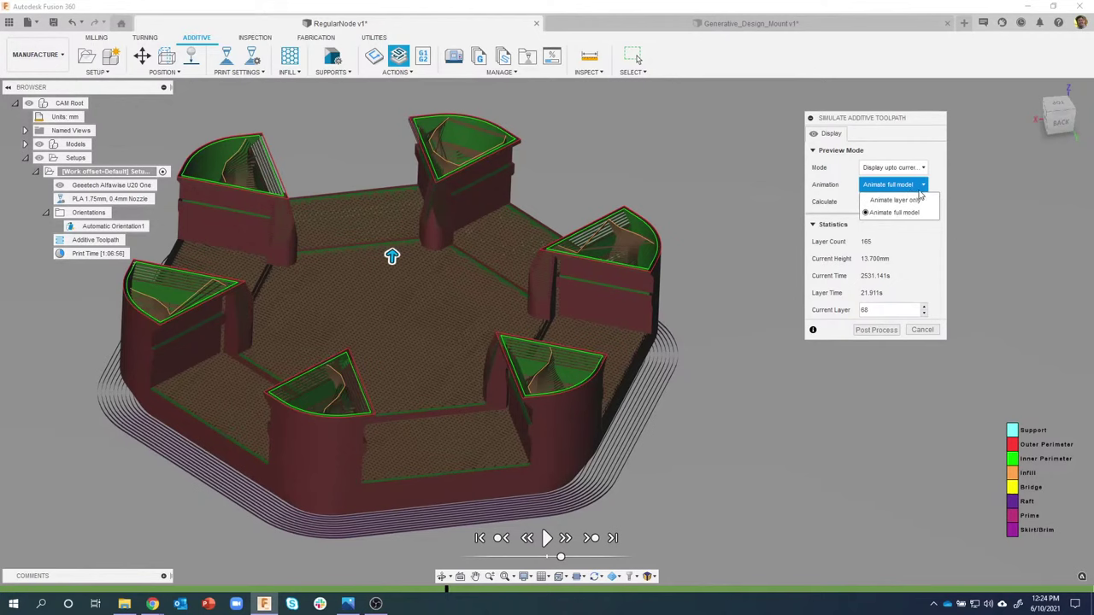
{"action": "left_click", "coordinate": [895, 201]}
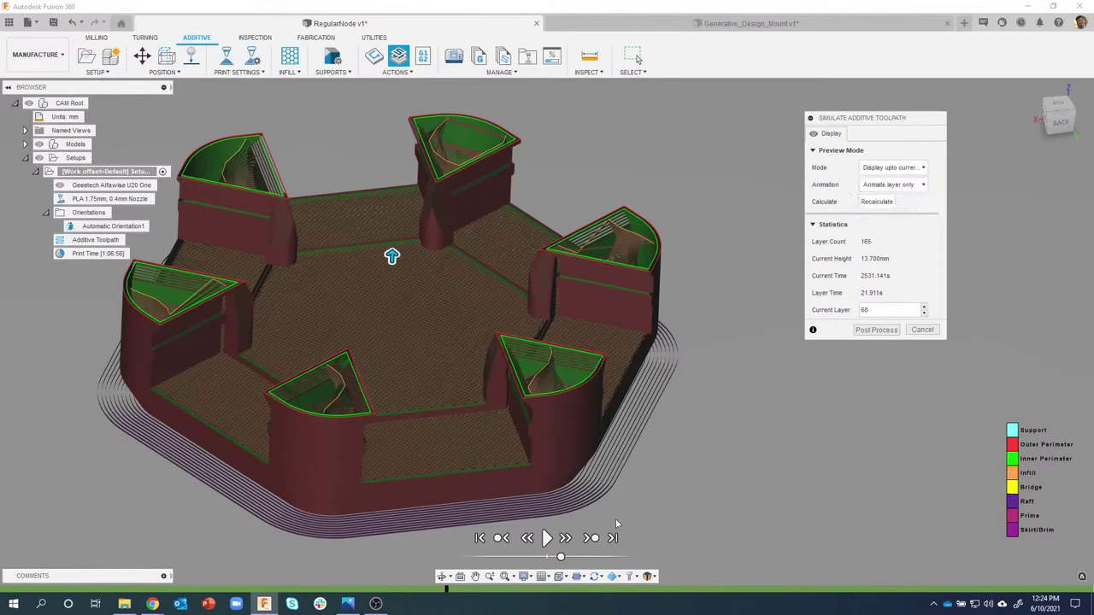
{"action": "left_click", "coordinate": [547, 538]}
{"action": "left_click", "coordinate": [893, 185]}
{"action": "left_click", "coordinate": [891, 212]}
- Play the full-model animation up to layer 77, pause it and close the toolpath simulation
{"action": "left_click", "coordinate": [546, 539]}
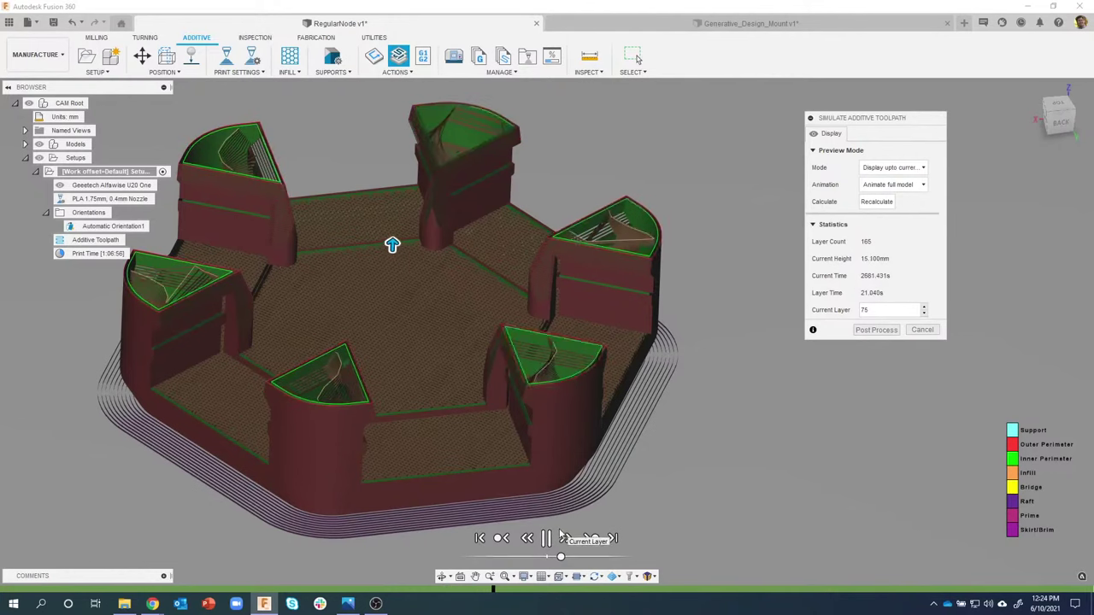
{"action": "left_click", "coordinate": [547, 537]}
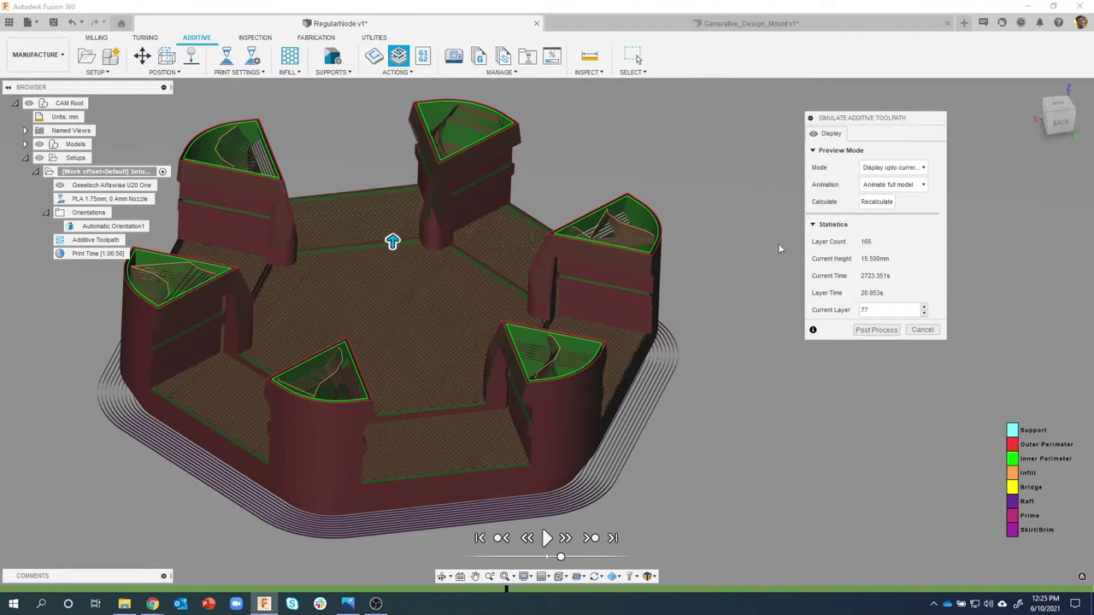
{"action": "left_click", "coordinate": [921, 329]}
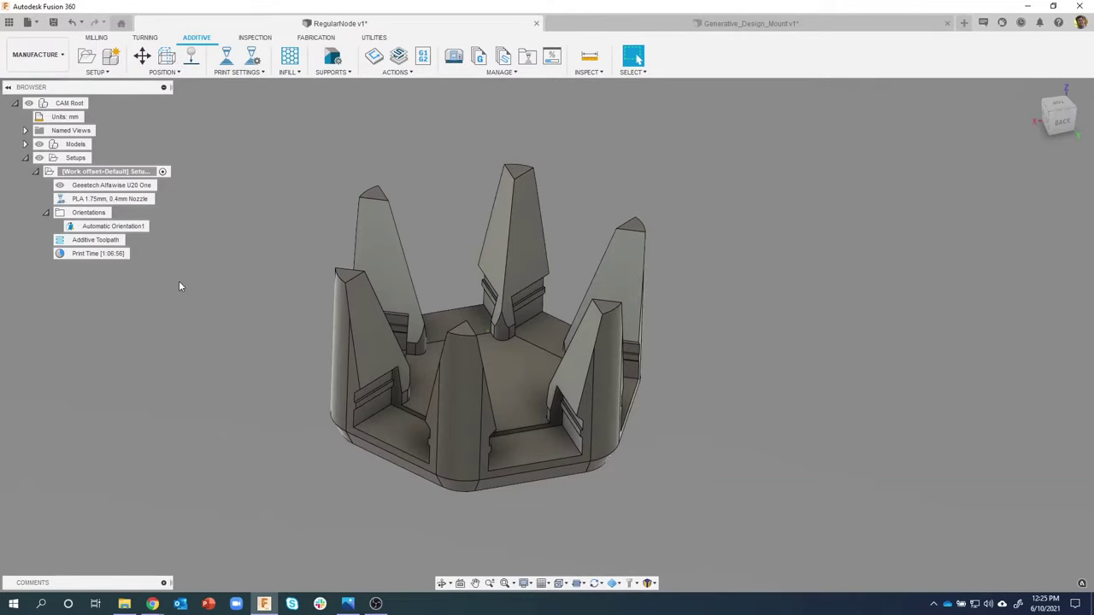
- Open the active print settings for editing and select the Sparse Infill Density value
{"action": "left_click", "coordinate": [239, 75]}
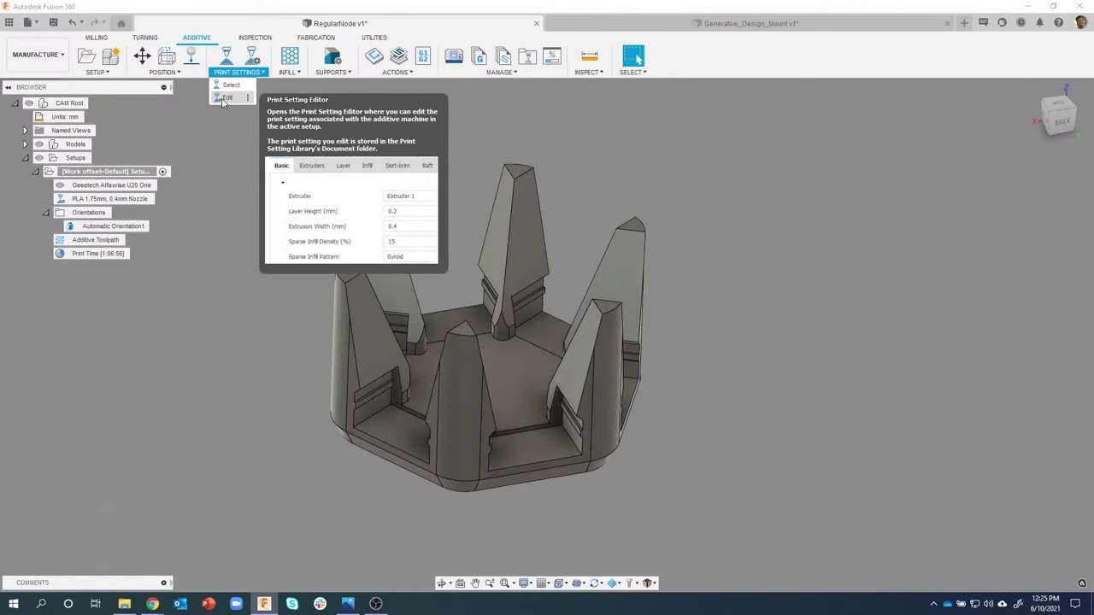
{"action": "left_click", "coordinate": [225, 99]}
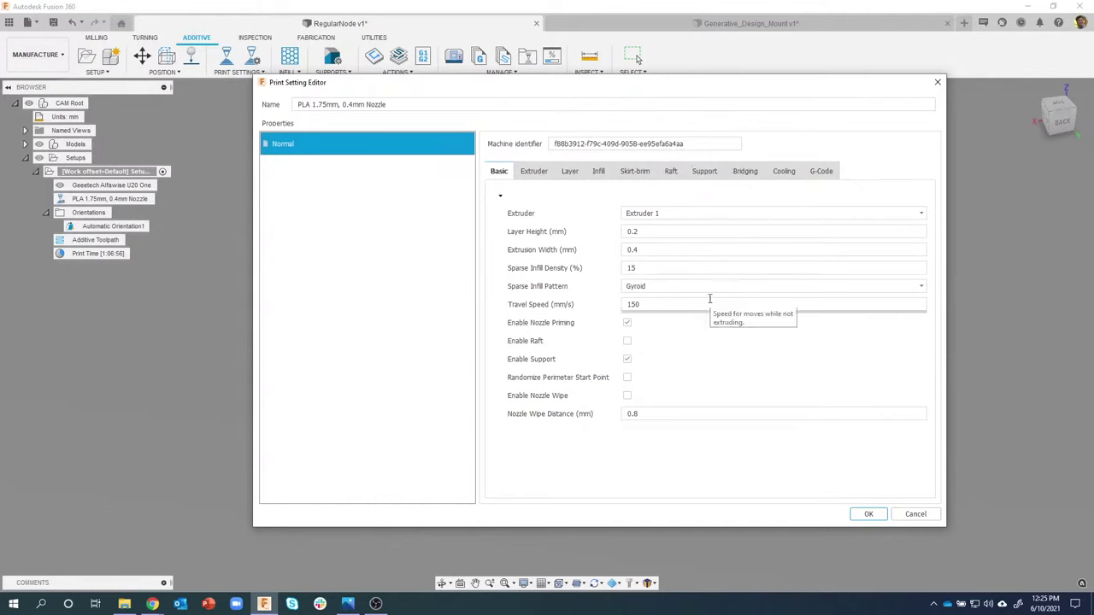
{"action": "double_click", "coordinate": [649, 267]}
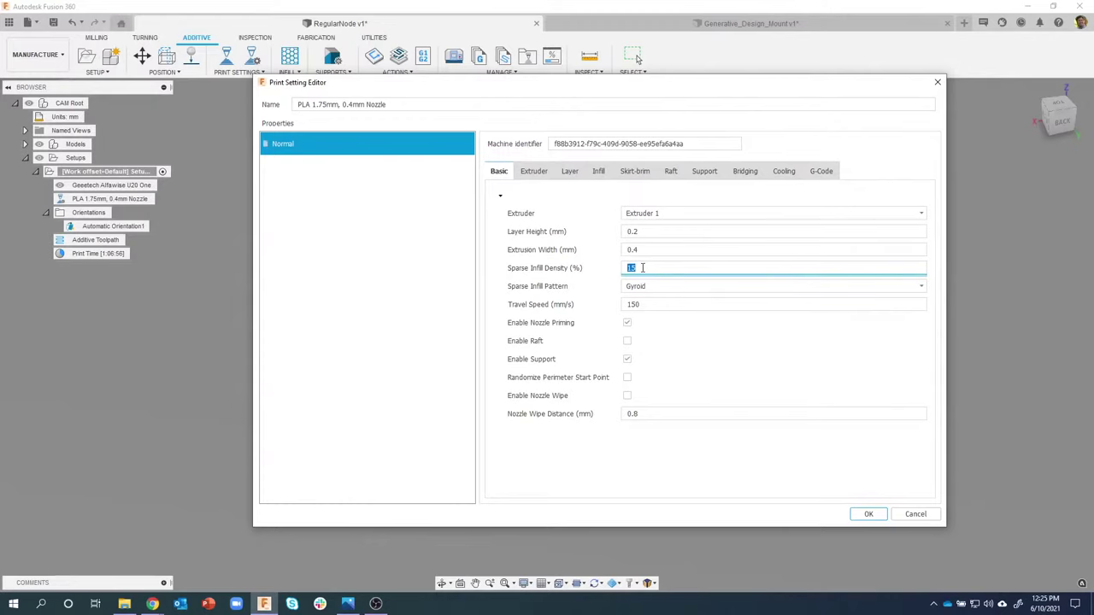
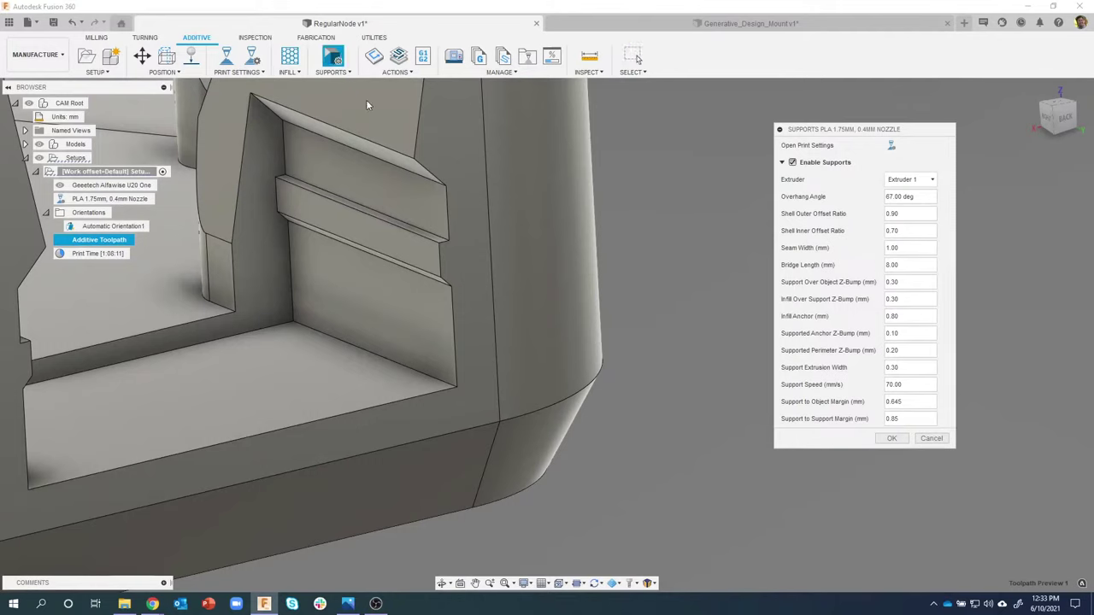
- Disable supports in the PLA 1.75mm, 0.4mm Nozzle support settings and accept the change
{"action": "scroll", "coordinate": [636, 280], "scroll_direction": "down", "scroll_amount": 5}
{"action": "middle_click_drag", "start_coordinate": [620, 283], "coordinate": [799, 165], "text": "shift"}
{"action": "scroll", "coordinate": [637, 214], "scroll_direction": "down", "scroll_amount": 4}
{"action": "left_click", "coordinate": [800, 164]}
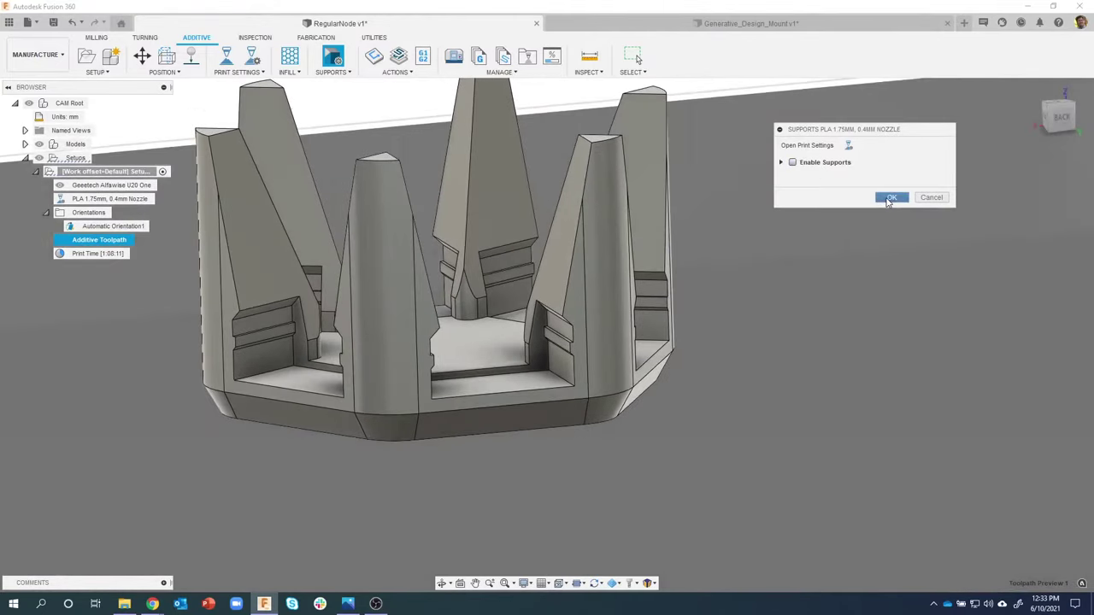
{"action": "left_click", "coordinate": [889, 197]}
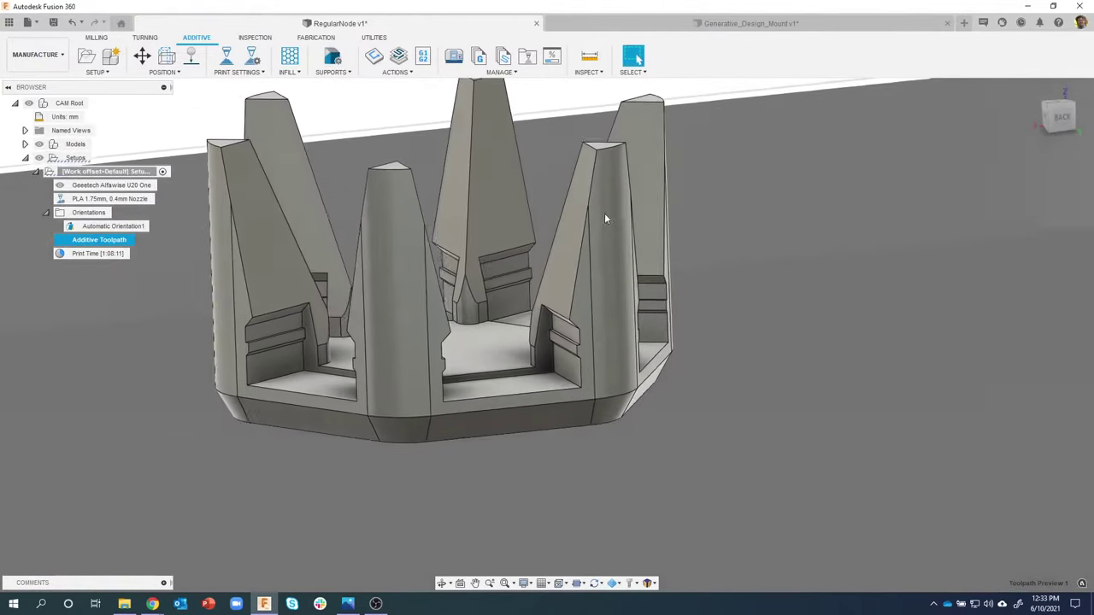
- Regenerate the additive toolpath for the RegularNode setup with supports disabled
{"action": "middle_click_drag", "start_coordinate": [604, 212], "coordinate": [405, 146], "text": "shift"}
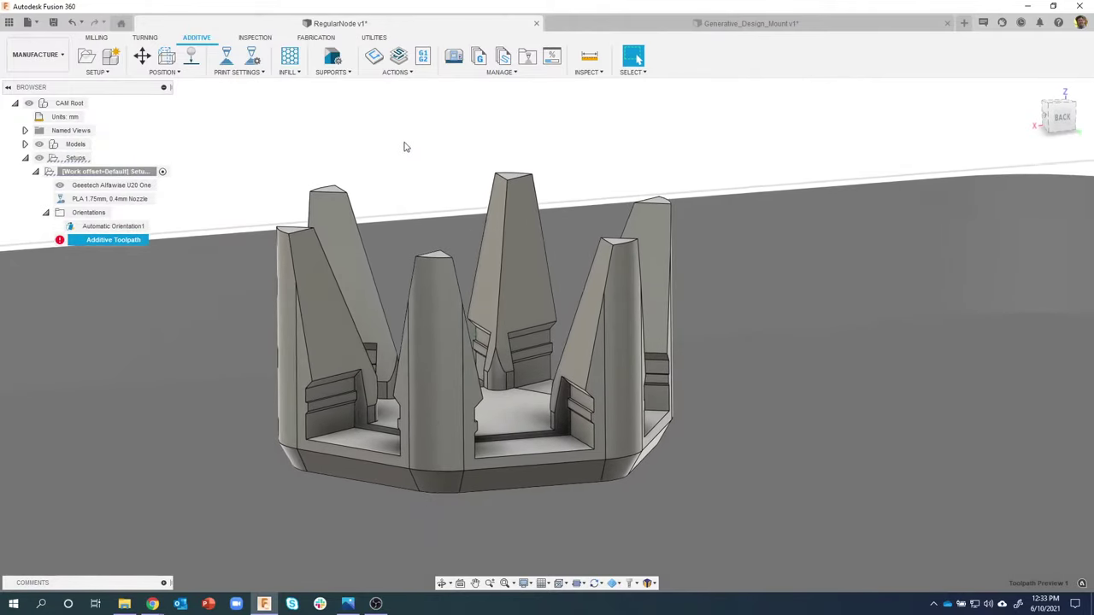
{"action": "scroll", "coordinate": [409, 139], "scroll_direction": "down", "scroll_amount": 5}
{"action": "scroll", "coordinate": [384, 142], "scroll_direction": "down", "scroll_amount": 3}
{"action": "scroll", "coordinate": [359, 146], "scroll_direction": "up", "scroll_amount": 3}
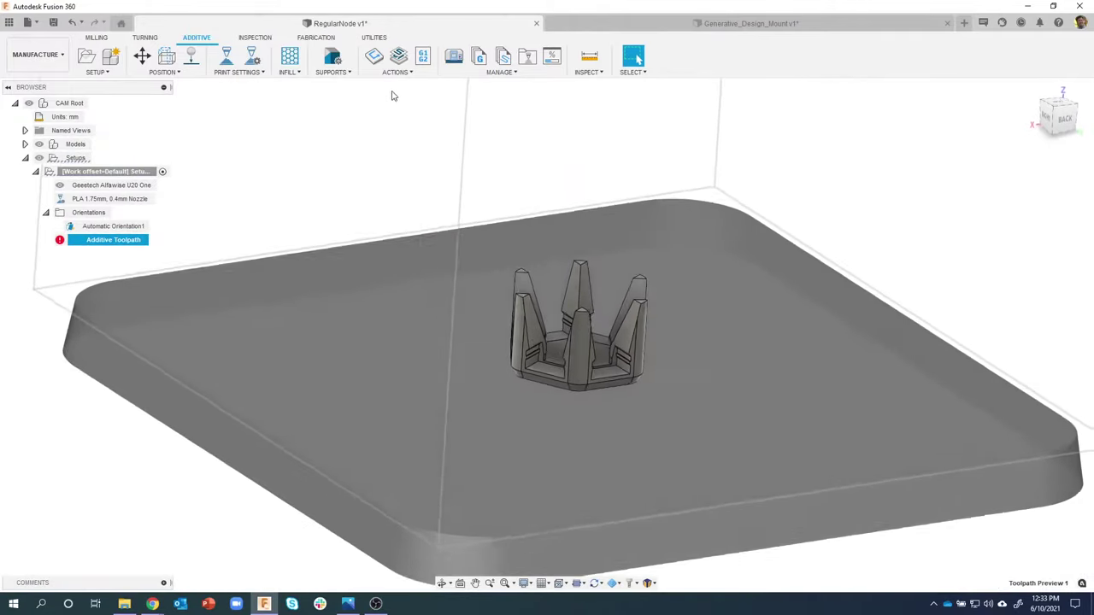
{"action": "scroll", "coordinate": [183, 210], "scroll_direction": "down", "scroll_amount": 3}
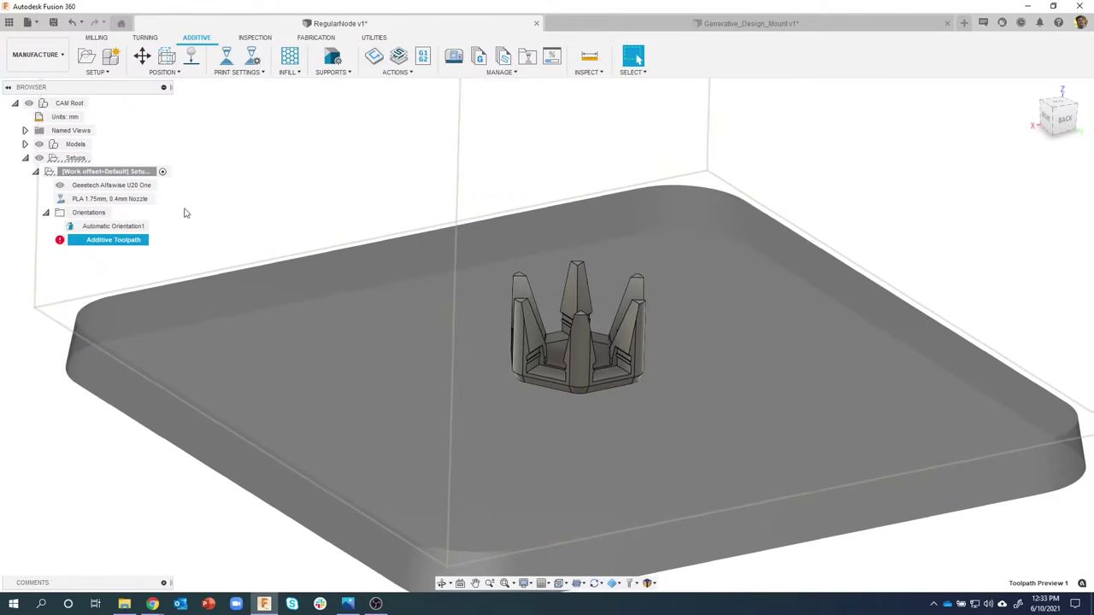
{"action": "scroll", "coordinate": [183, 210], "scroll_direction": "up", "scroll_amount": 3}
{"action": "left_click", "coordinate": [381, 57]}
{"action": "scroll", "coordinate": [208, 210], "scroll_direction": "down", "scroll_amount": 3}
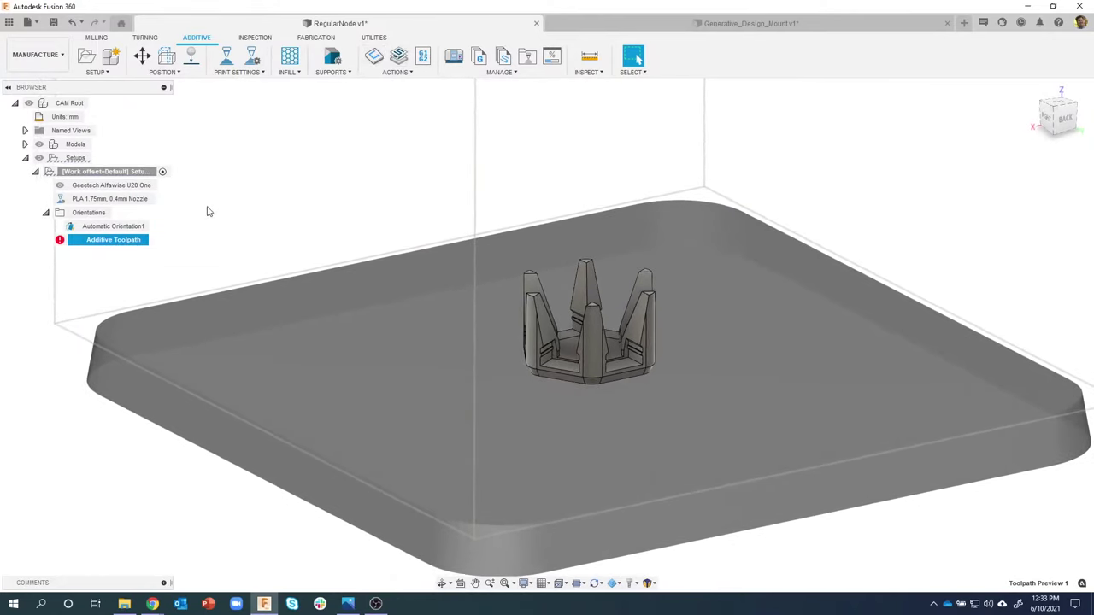
{"action": "scroll", "coordinate": [372, 111], "scroll_direction": "up", "scroll_amount": 3}
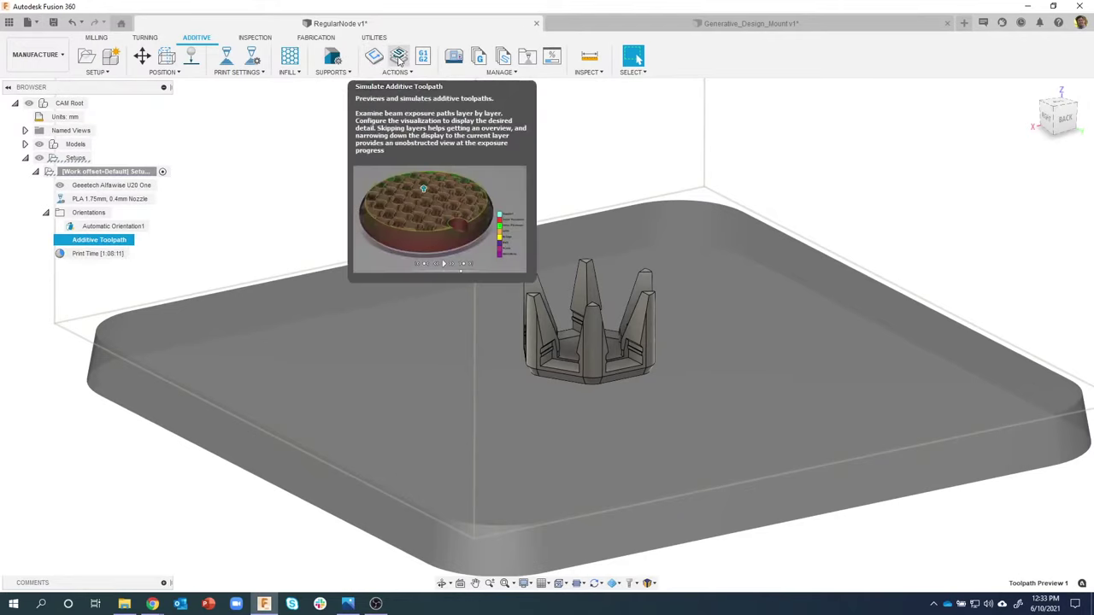
- Simulate the additive toolpath, advance the preview to layer 113 and close the simulation
{"action": "left_click", "coordinate": [399, 58]}
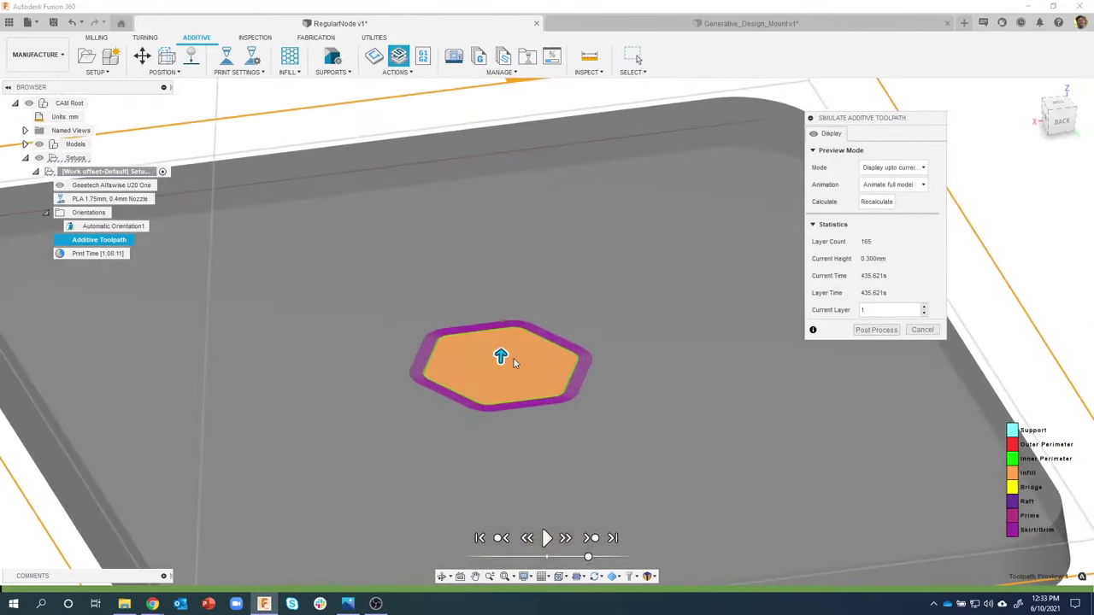
{"action": "left_click_drag", "start_coordinate": [513, 362], "coordinate": [522, 307]}
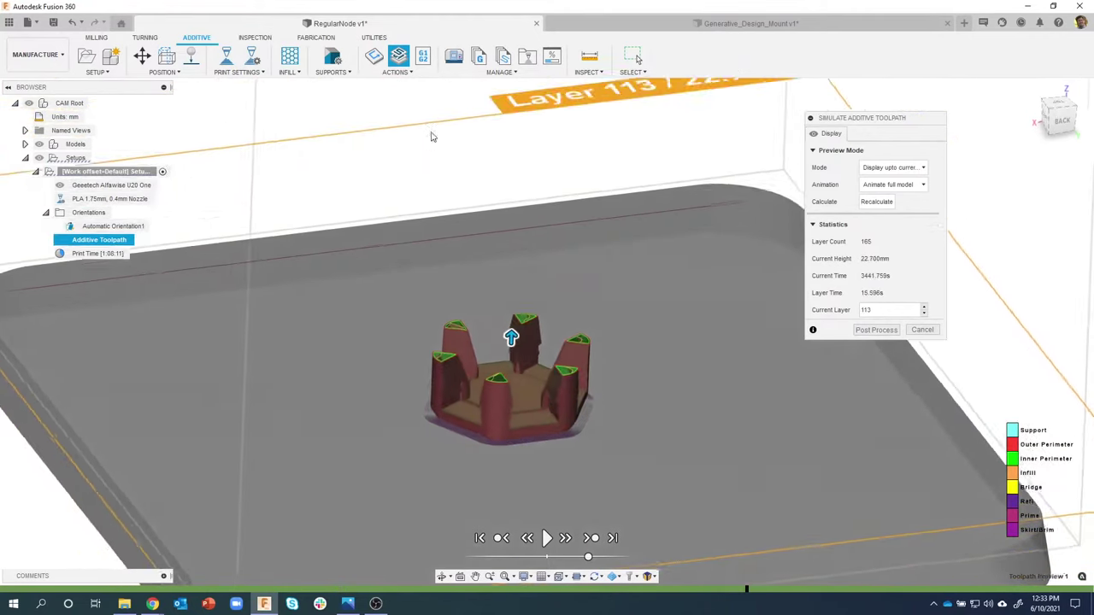
{"action": "middle_click_drag", "start_coordinate": [432, 137], "coordinate": [430, 72], "text": "shift"}
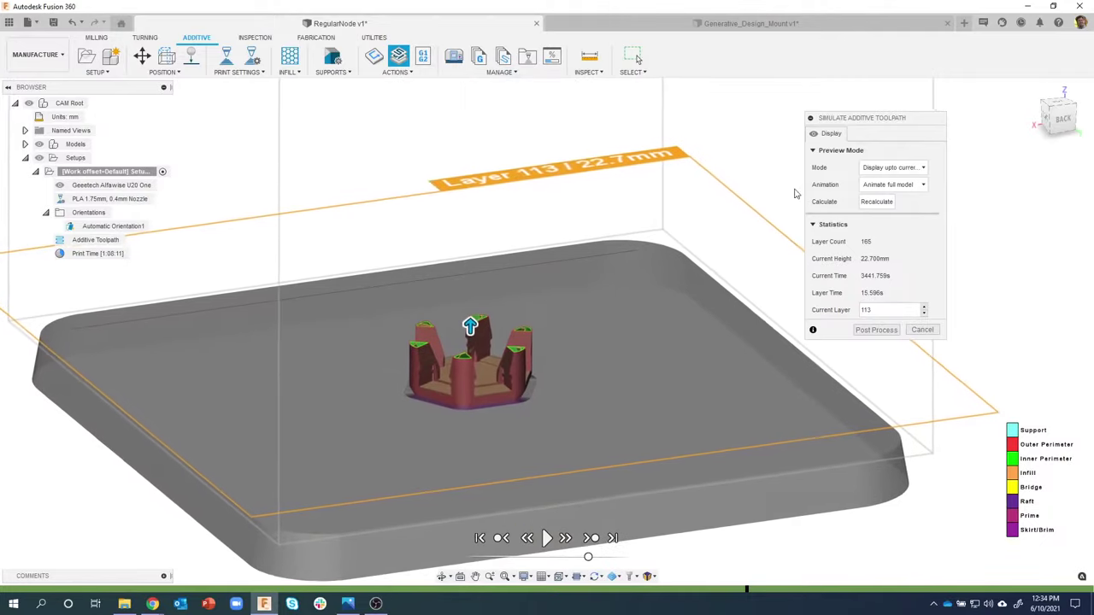
{"action": "left_click", "coordinate": [862, 333]}
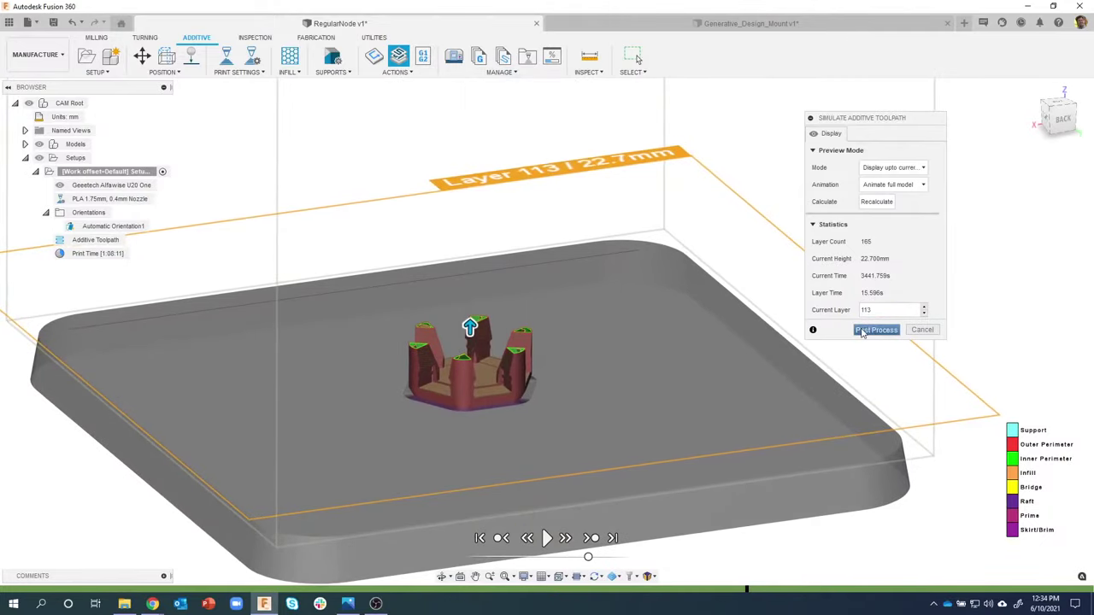
{"action": "left_click", "coordinate": [918, 330]}
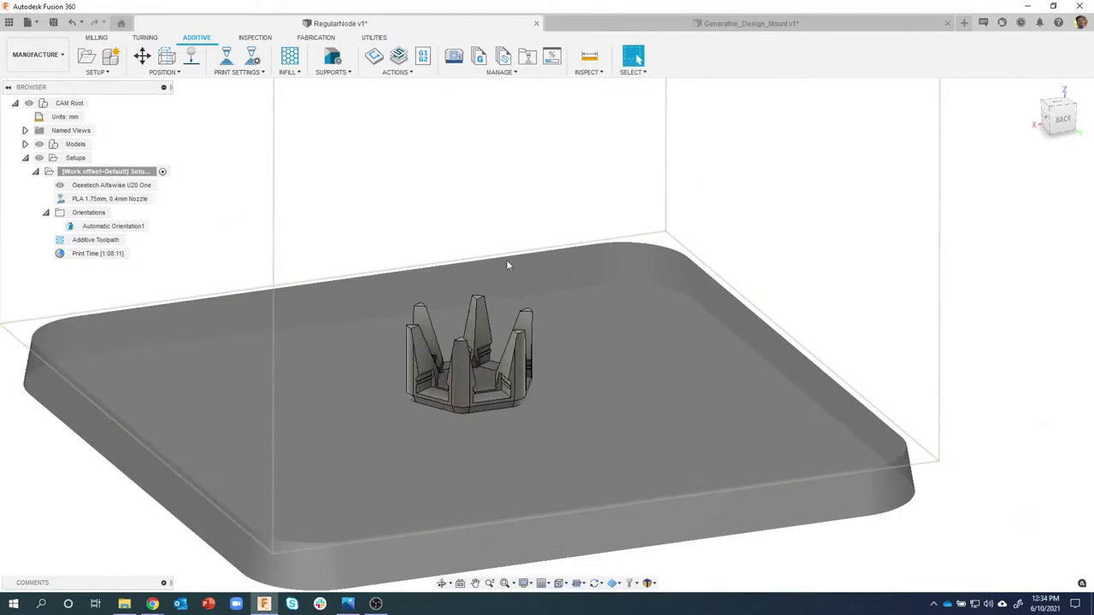
- Post process the toolpath with program name LiveStream and save it as LiveStream.gcode in the nc folder
{"action": "left_click", "coordinate": [419, 61]}
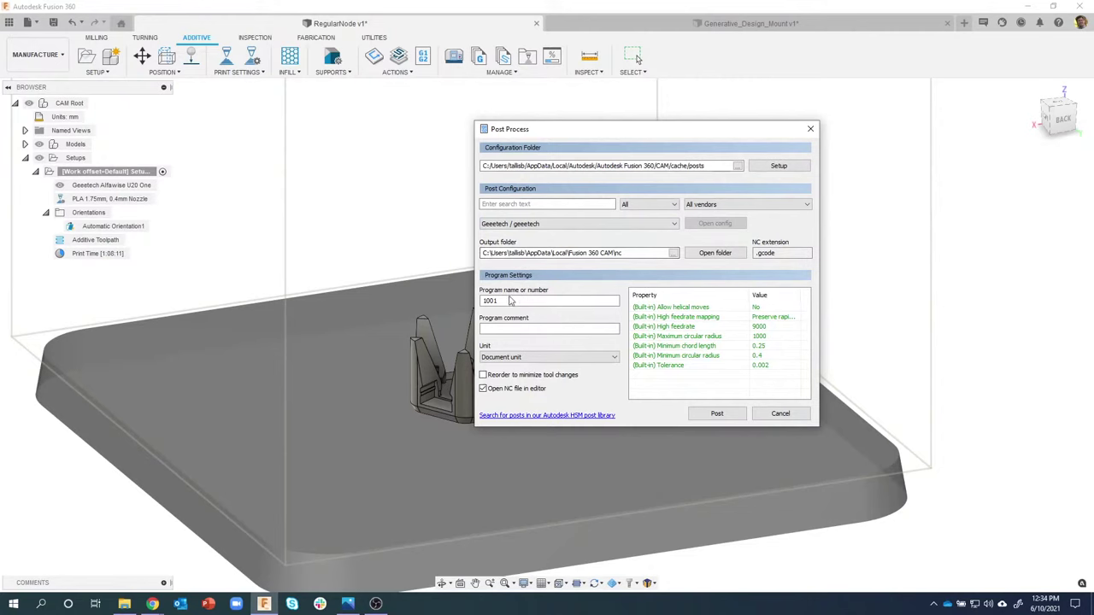
{"action": "left_click_drag", "start_coordinate": [529, 302], "coordinate": [475, 297]}
{"action": "type", "text": "LiveStream"}
{"action": "left_click", "coordinate": [703, 420]}
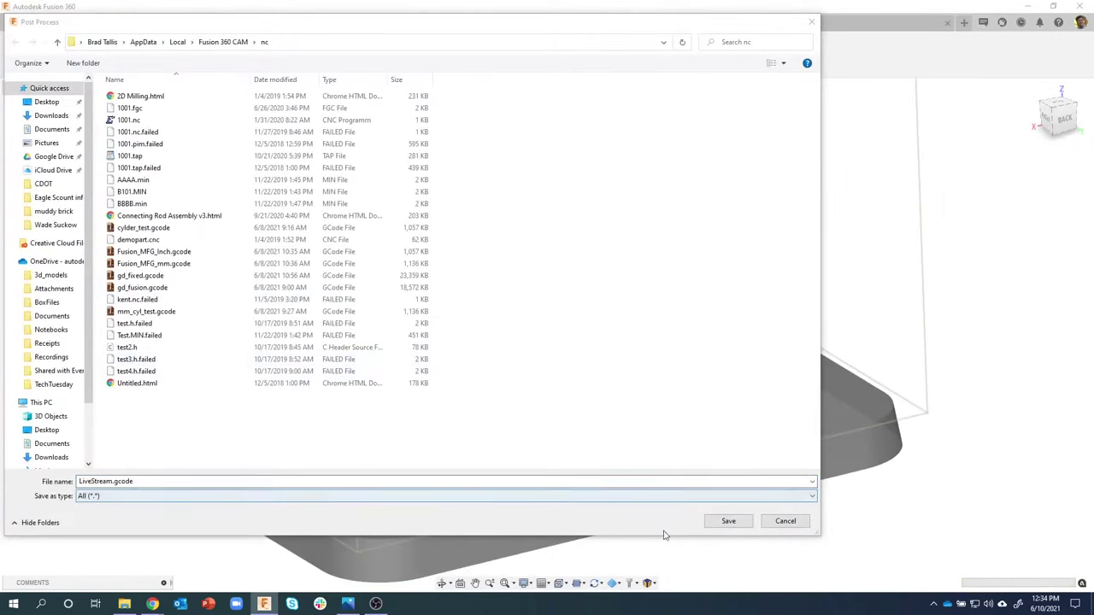
{"action": "left_click", "coordinate": [728, 520]}
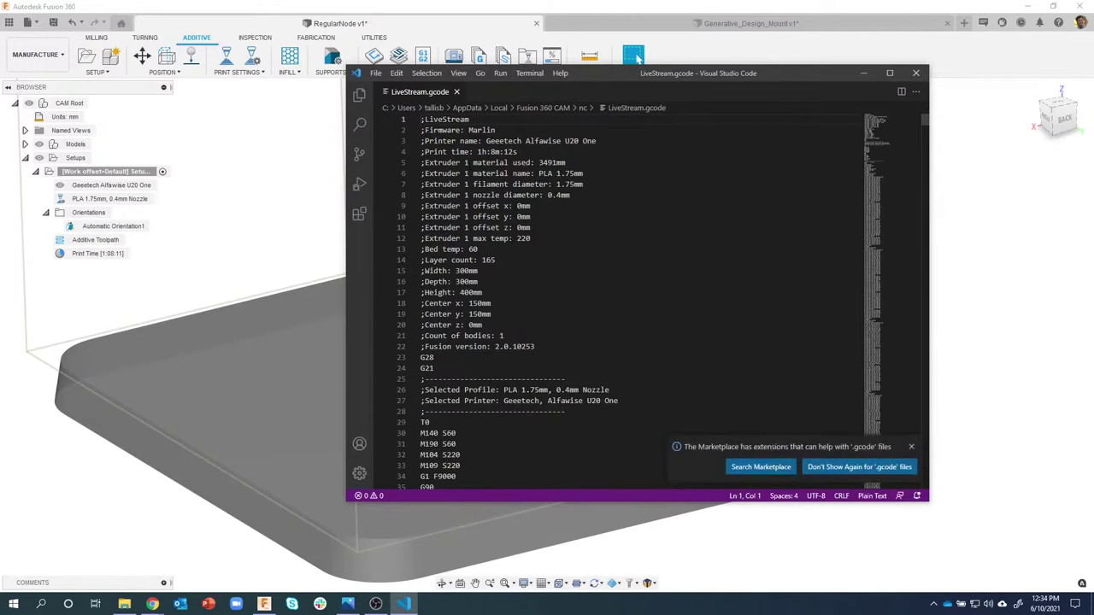
- Examine the header, startup commands and first-layer moves of LiveStream.gcode in Visual Studio Code, and close the editor
{"action": "left_click", "coordinate": [911, 446]}
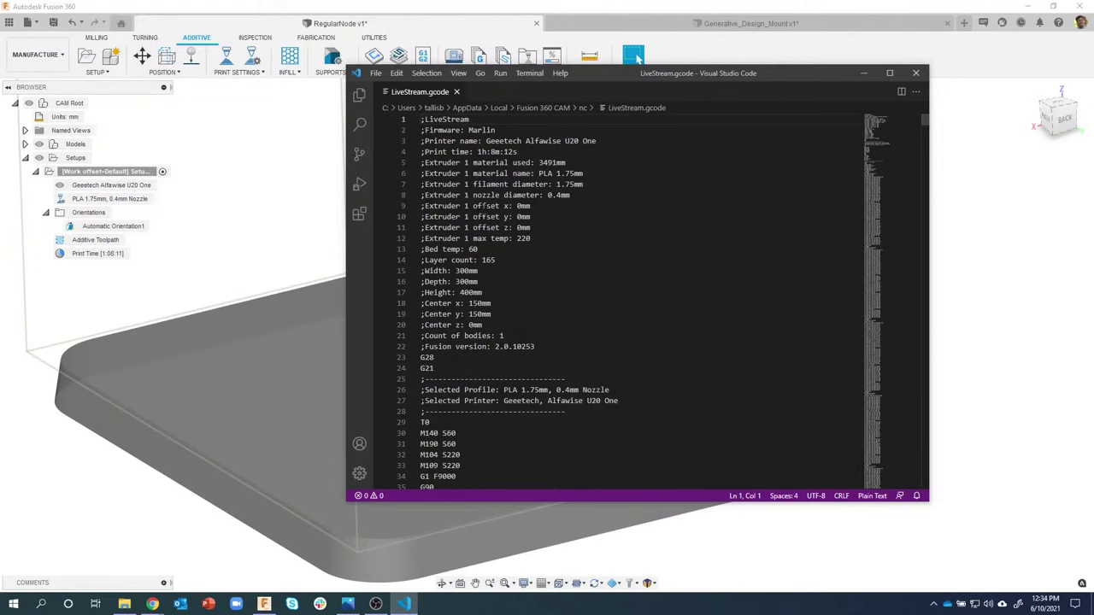
{"action": "scroll", "coordinate": [641, 299], "scroll_direction": "down", "scroll_amount": 2}
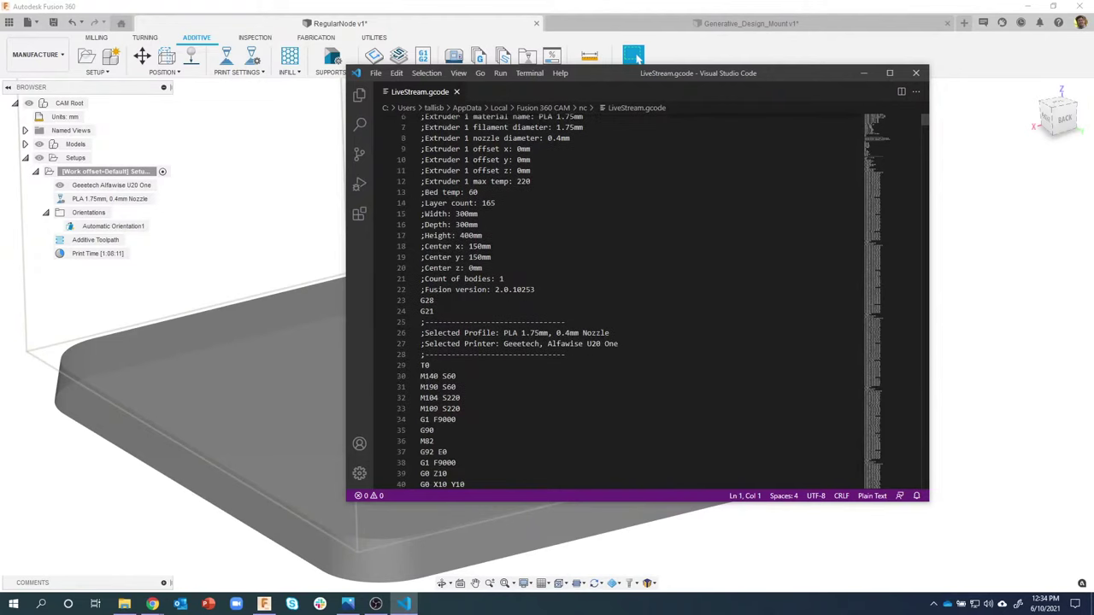
{"action": "scroll", "coordinate": [472, 306], "scroll_direction": "down", "scroll_amount": 1}
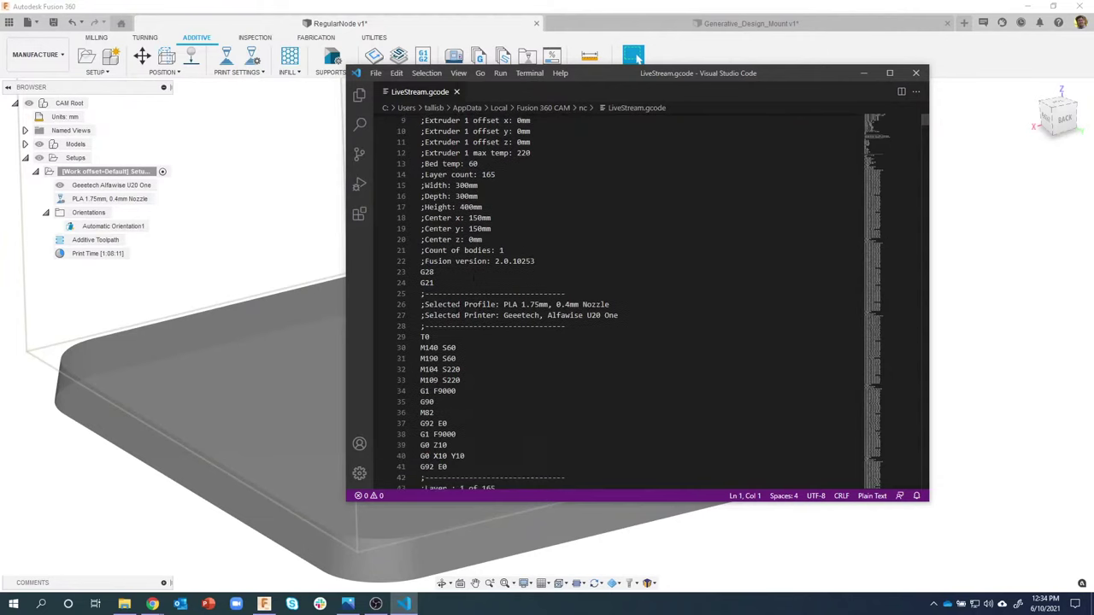
{"action": "scroll", "coordinate": [641, 299], "scroll_direction": "down", "scroll_amount": 2}
{"action": "scroll", "coordinate": [641, 299], "scroll_direction": "down", "scroll_amount": 1}
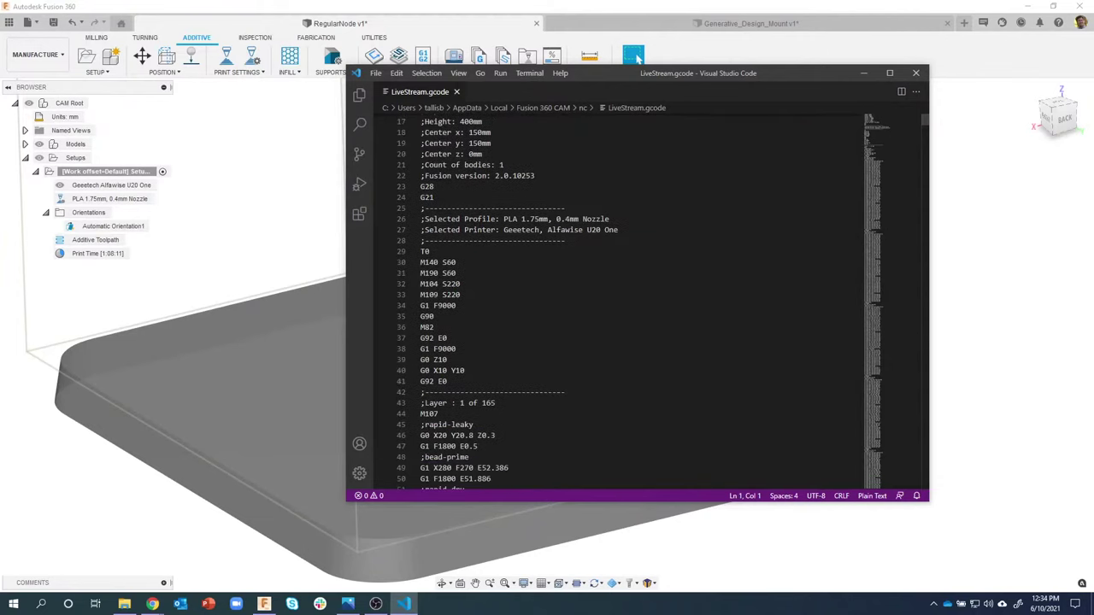
{"action": "scroll", "coordinate": [640, 299], "scroll_direction": "down", "scroll_amount": 4}
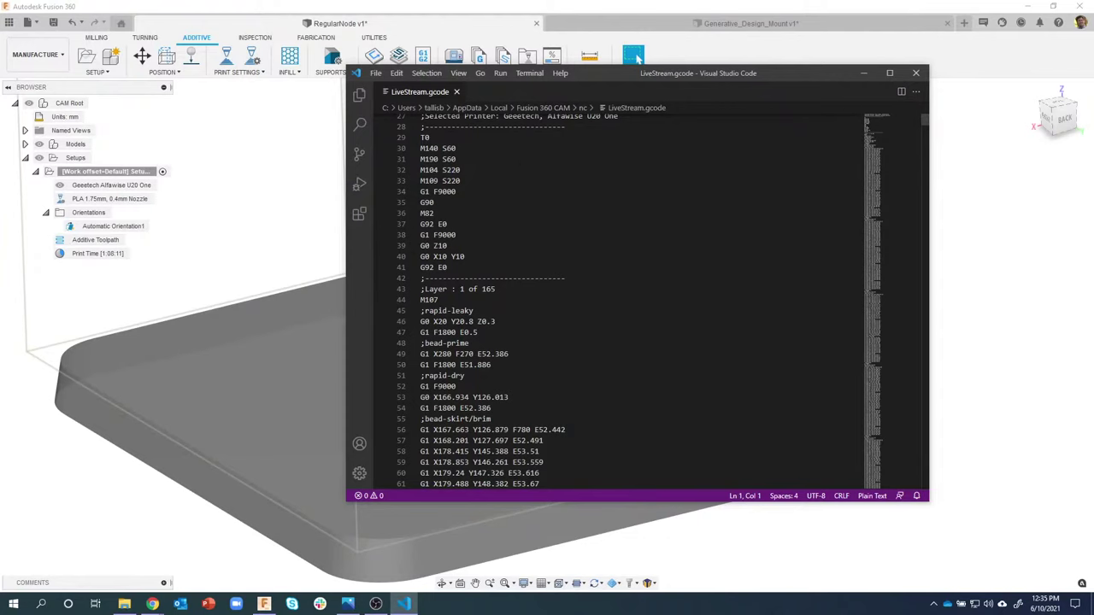
{"action": "left_click_drag", "start_coordinate": [575, 77], "coordinate": [736, 24]}
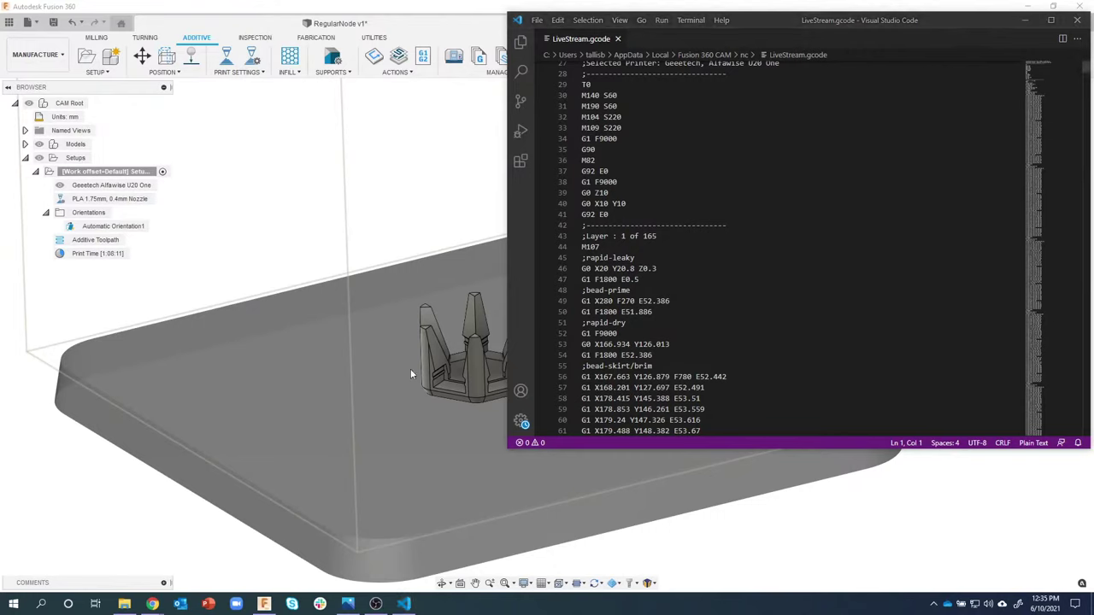
{"action": "scroll", "coordinate": [724, 231], "scroll_direction": "down", "scroll_amount": 11}
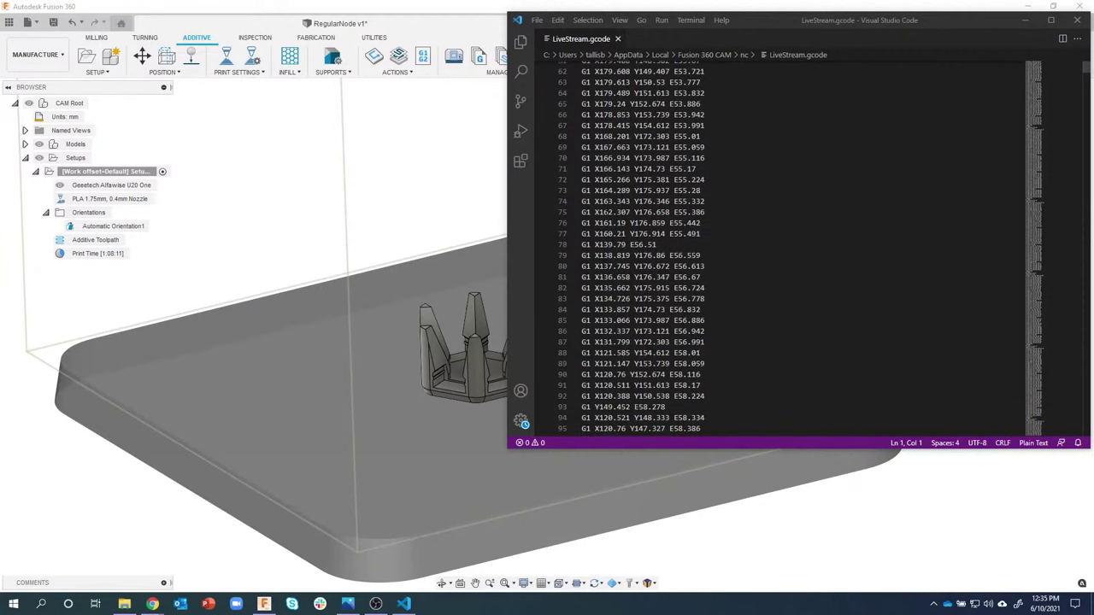
{"action": "left_click", "coordinate": [1077, 20]}
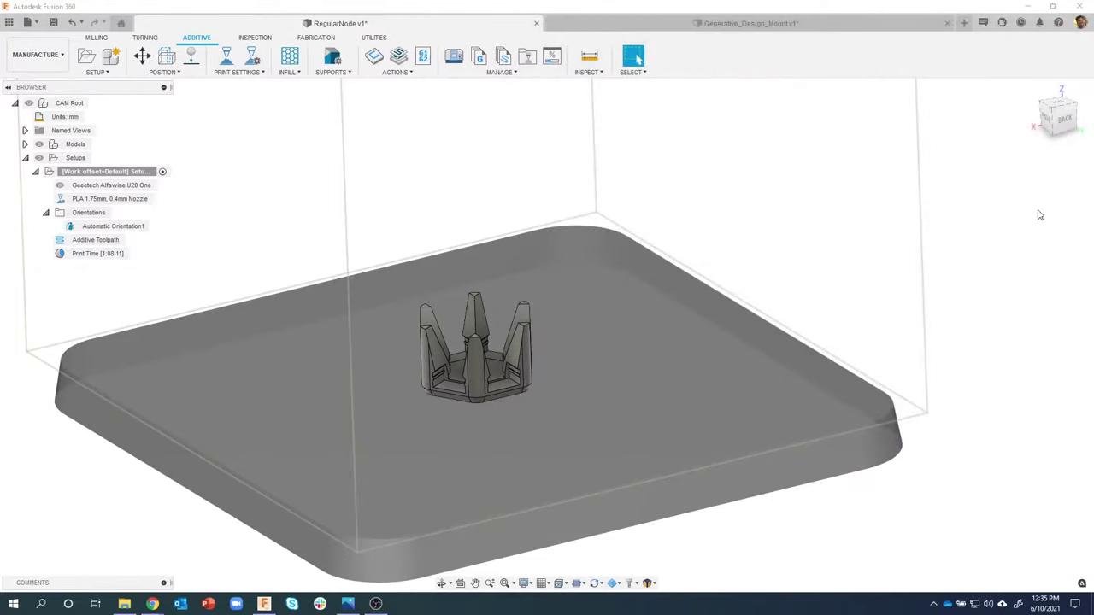
- Switch to the Generative_Design_Mount document and enter its Manufacture workspace
{"action": "left_click", "coordinate": [658, 26]}
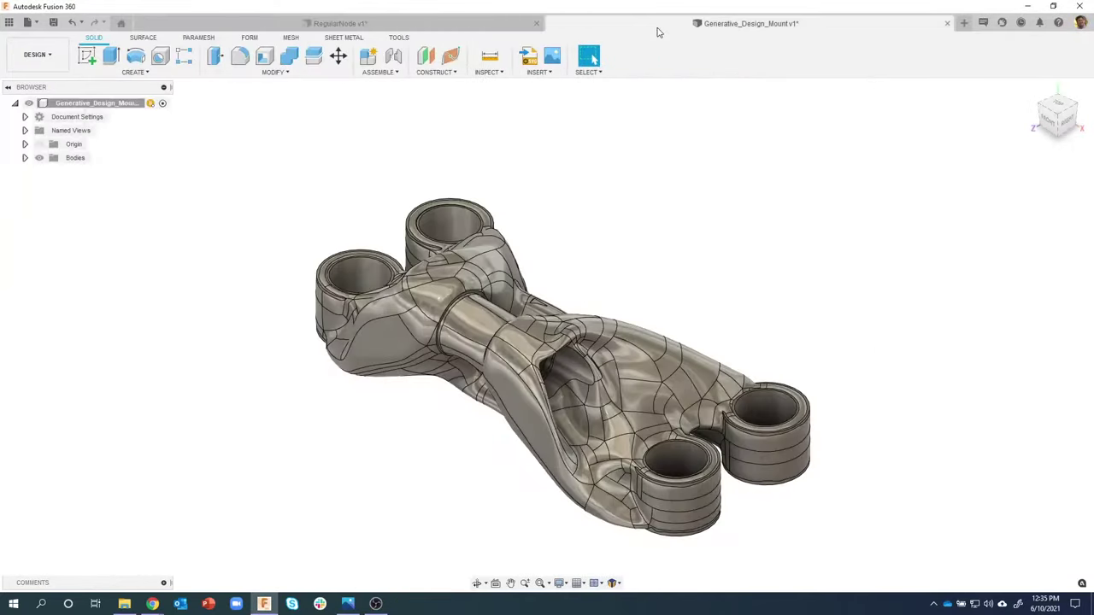
{"action": "middle_click_drag", "start_coordinate": [537, 137], "coordinate": [69, 77], "text": "shift"}
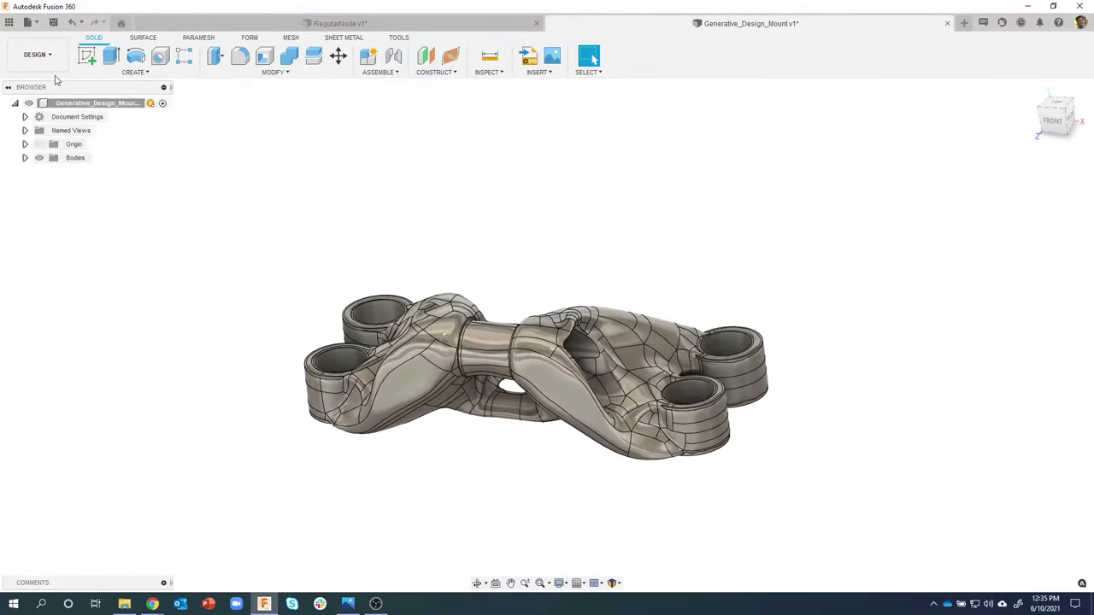
{"action": "left_click", "coordinate": [36, 54]}
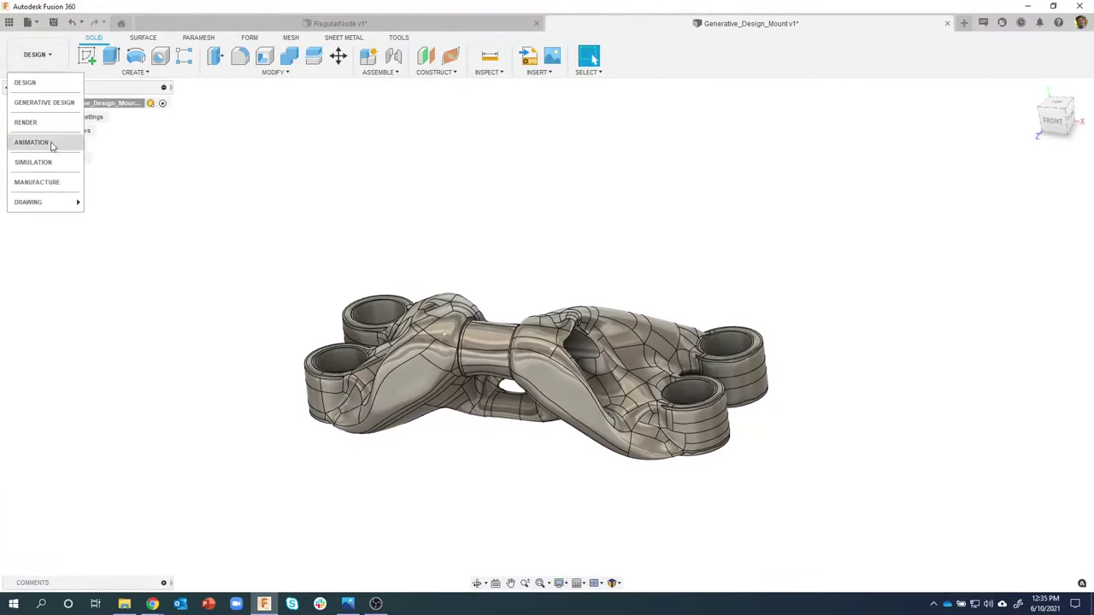
{"action": "left_click", "coordinate": [51, 182]}
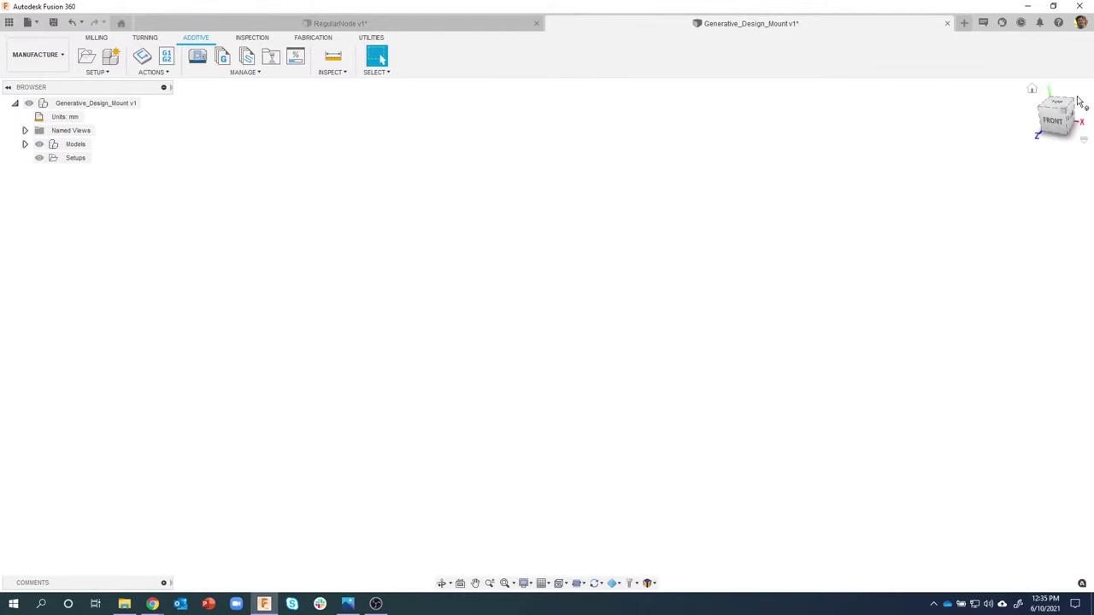
- Start an additive setup for the generative mount body and assign the Geeetech Alfawise U20 One from the cloud machine library
{"action": "left_click", "coordinate": [1032, 90]}
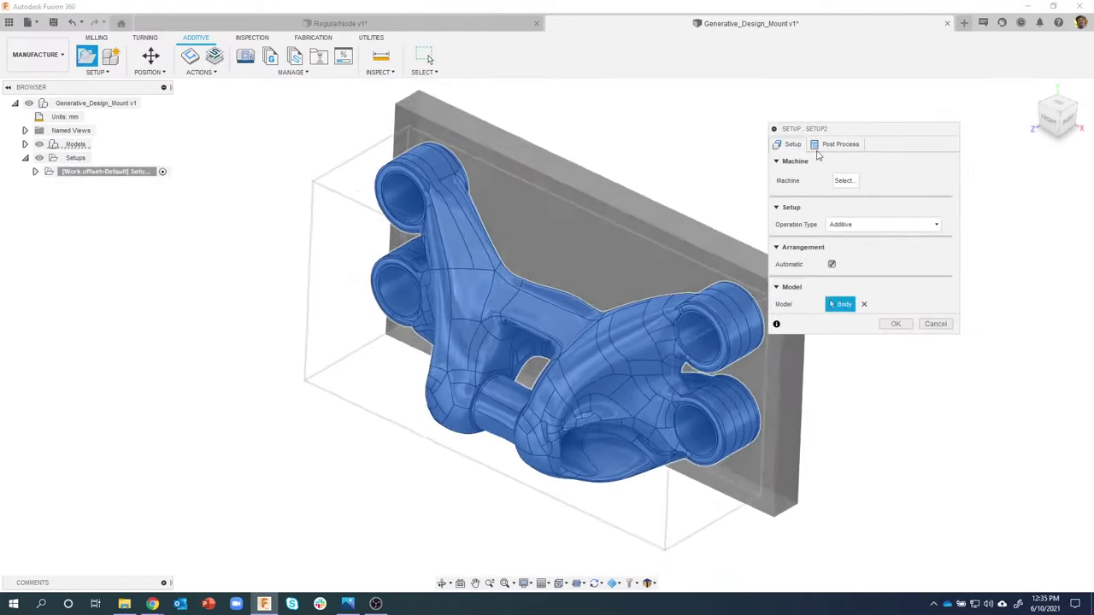
{"action": "middle_click_drag", "start_coordinate": [671, 169], "coordinate": [795, 178], "text": "shift"}
{"action": "left_click", "coordinate": [841, 181]}
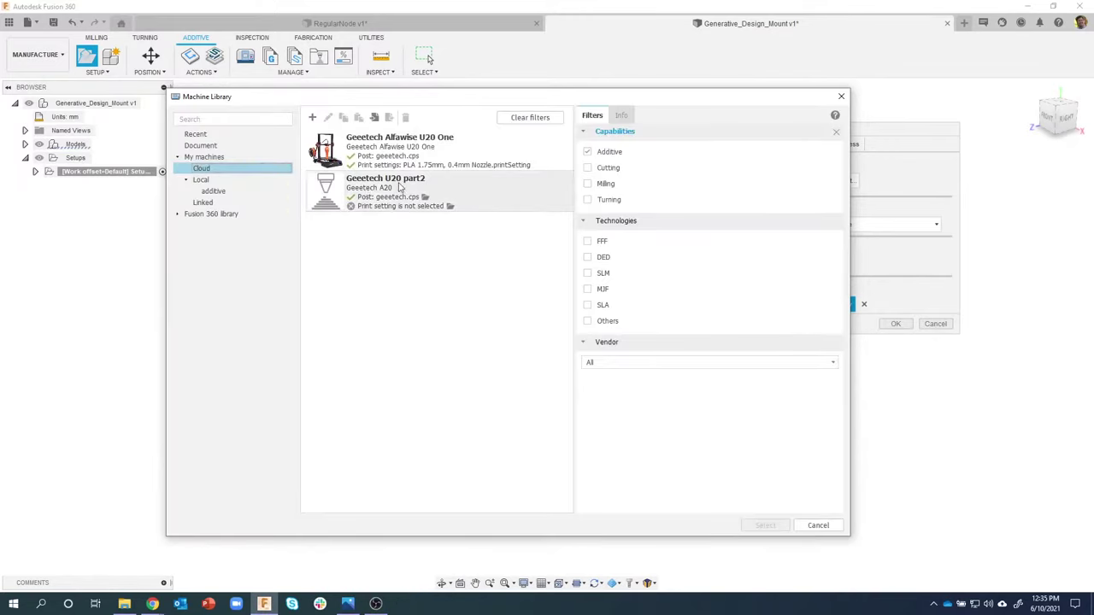
{"action": "left_click", "coordinate": [364, 155]}
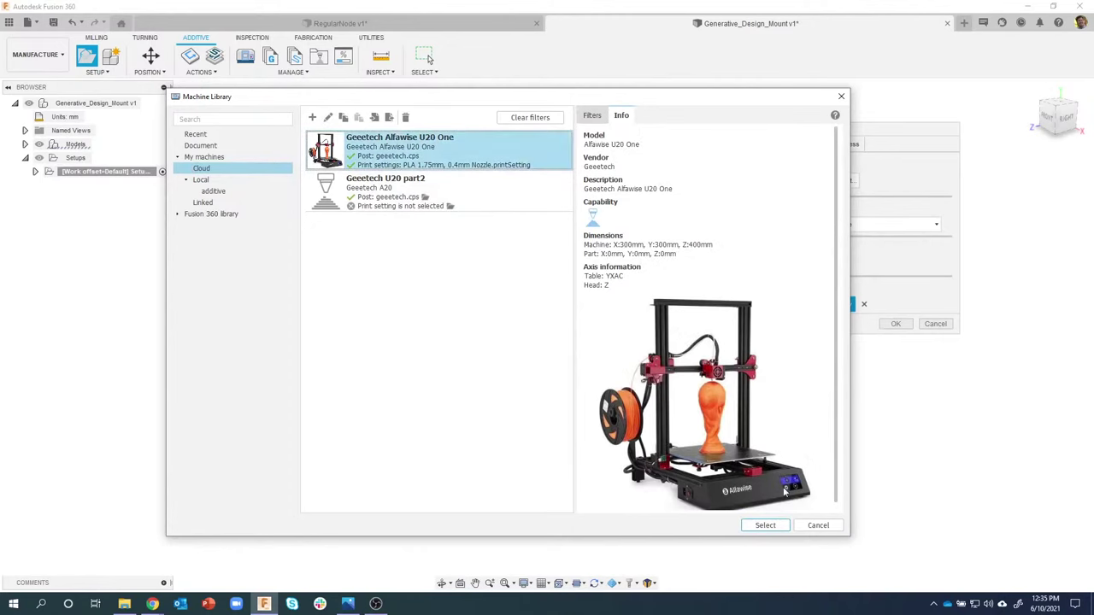
{"action": "left_click", "coordinate": [765, 525]}
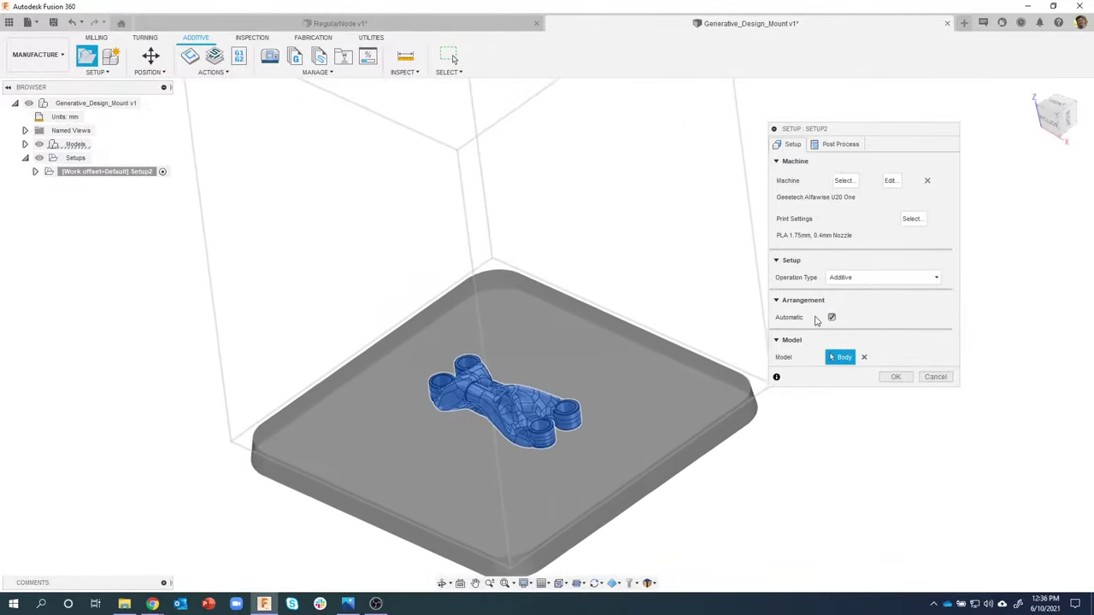
- Confirm the additive setup with automatic arrangement and inspect the mount's underside from below the build plate
{"action": "left_click", "coordinate": [896, 377]}
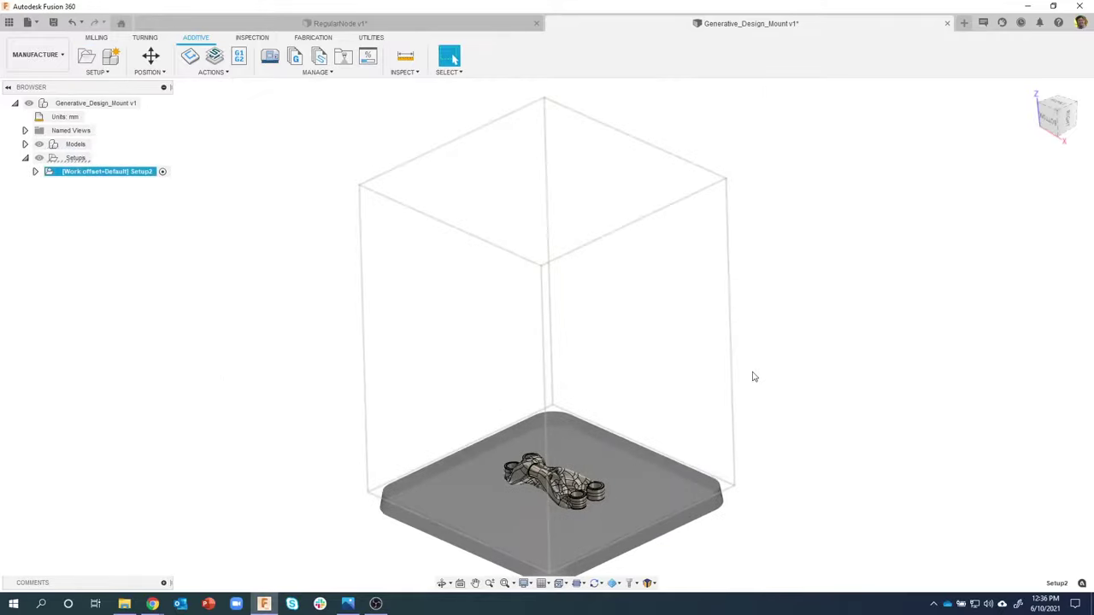
{"action": "scroll", "coordinate": [556, 442], "scroll_direction": "up", "scroll_amount": 5}
{"action": "middle_click_drag", "start_coordinate": [601, 468], "coordinate": [561, 437], "text": "shift"}
{"action": "scroll", "coordinate": [690, 346], "scroll_direction": "down", "scroll_amount": 5}
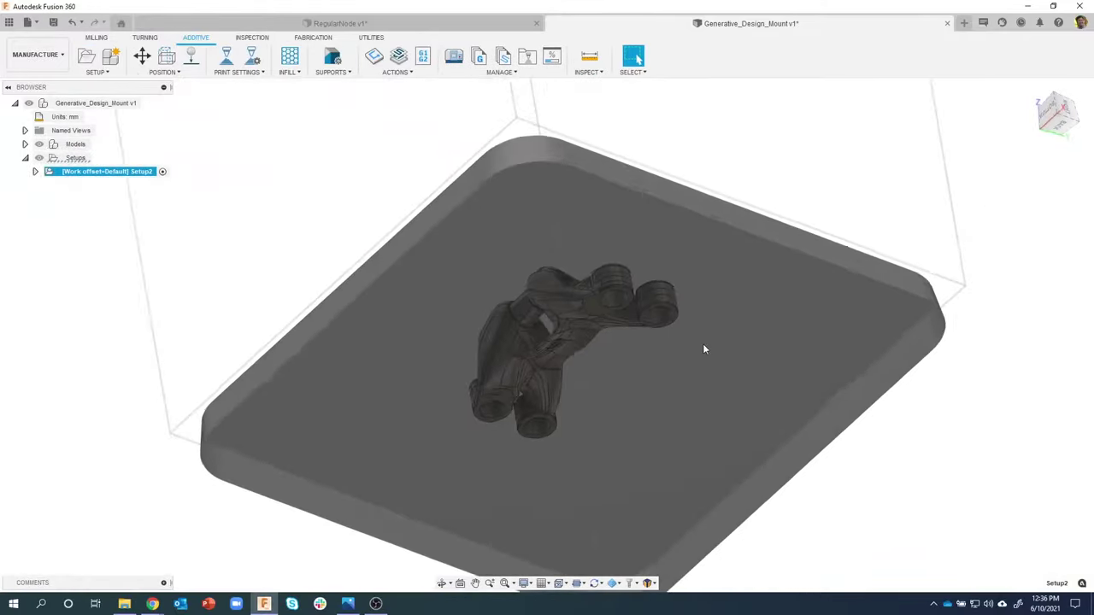
{"action": "middle_click_drag", "start_coordinate": [702, 343], "coordinate": [611, 360], "text": "shift"}
{"action": "scroll", "coordinate": [685, 340], "scroll_direction": "up", "scroll_amount": 4}
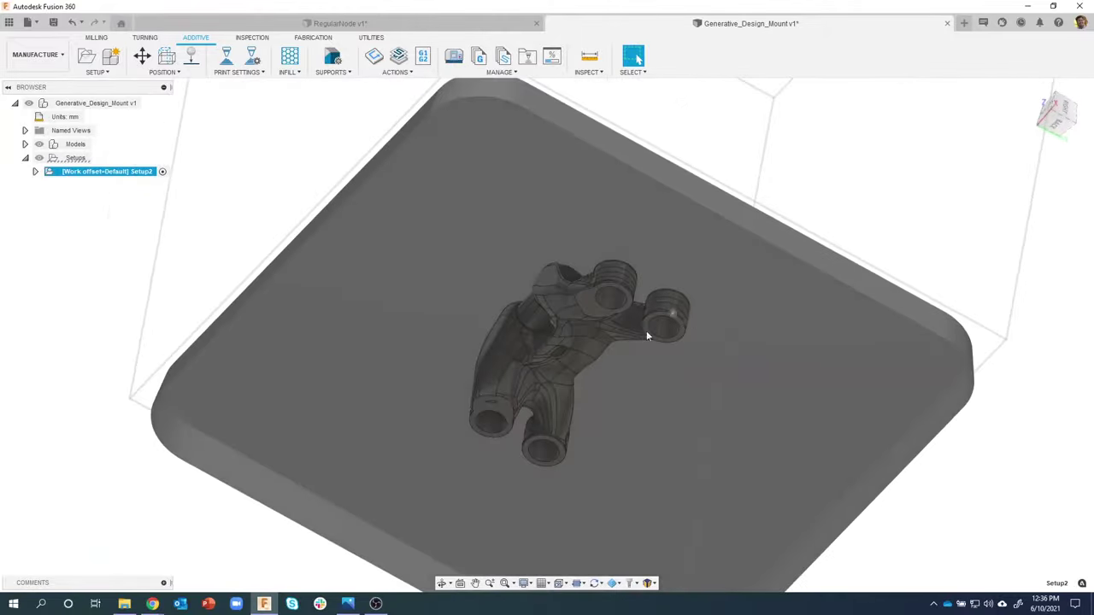
{"action": "scroll", "coordinate": [647, 335], "scroll_direction": "up", "scroll_amount": 5}
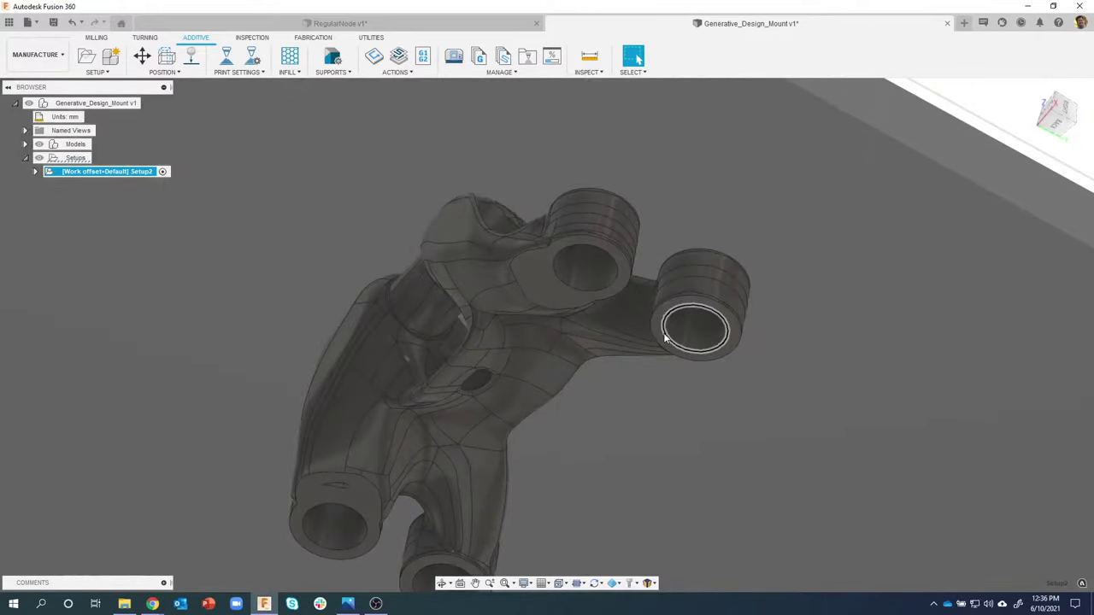
{"action": "scroll", "coordinate": [437, 411], "scroll_direction": "down", "scroll_amount": 3}
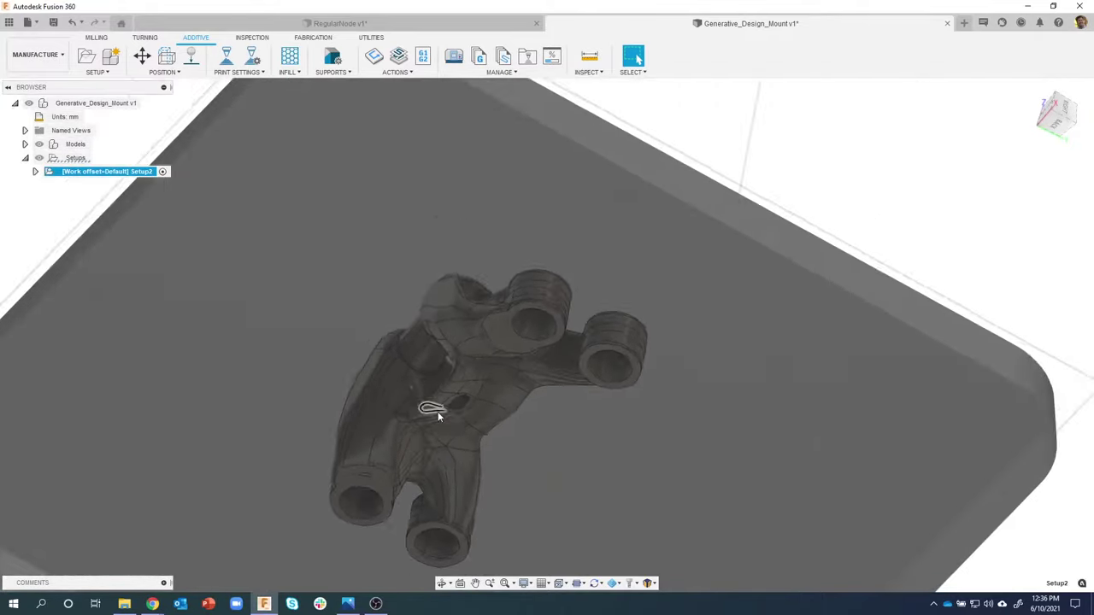
{"action": "scroll", "coordinate": [450, 369], "scroll_direction": "down", "scroll_amount": 5}
{"action": "middle_click_drag", "start_coordinate": [451, 369], "coordinate": [234, 138], "text": "shift"}
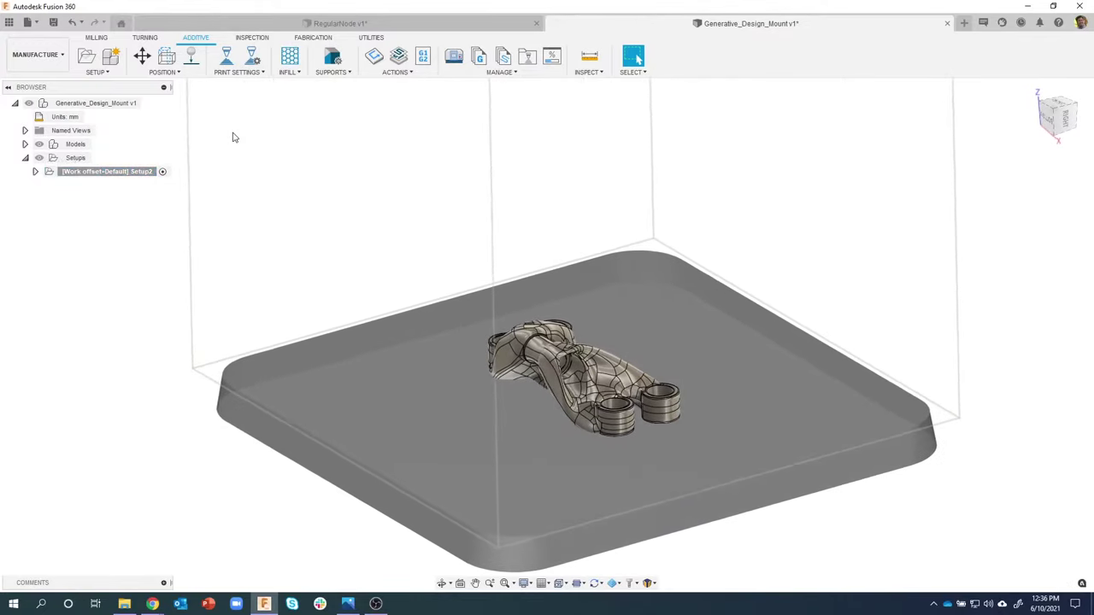
- Review the support parameters in the setup's PLA 1.75mm, 0.4mm Nozzle print settings and in the Supports settings, keeping supports enabled
{"action": "left_click", "coordinate": [35, 171]}
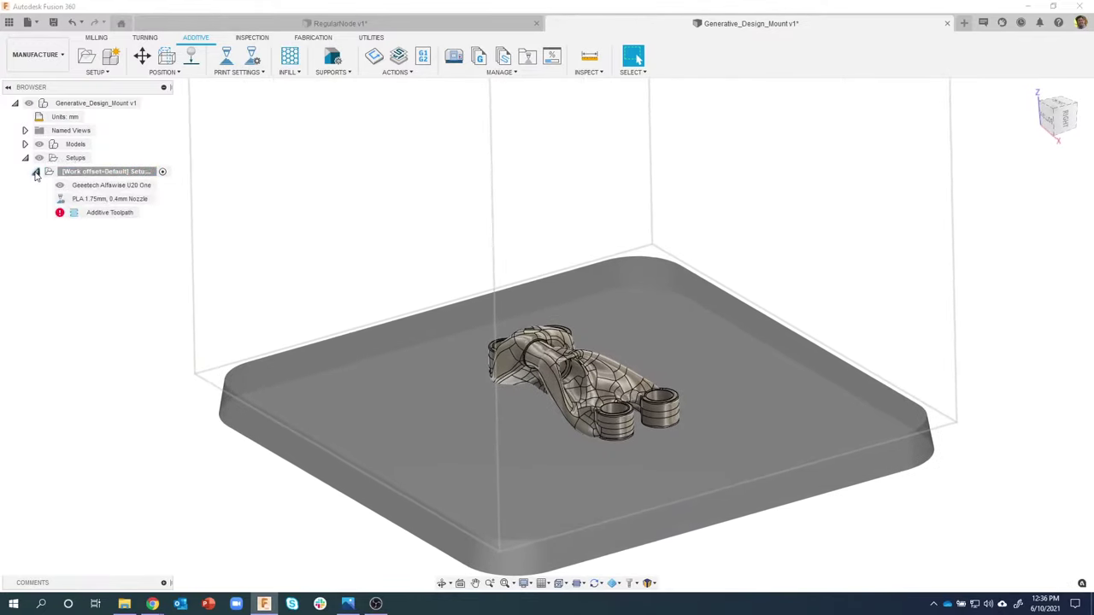
{"action": "left_click", "coordinate": [253, 58]}
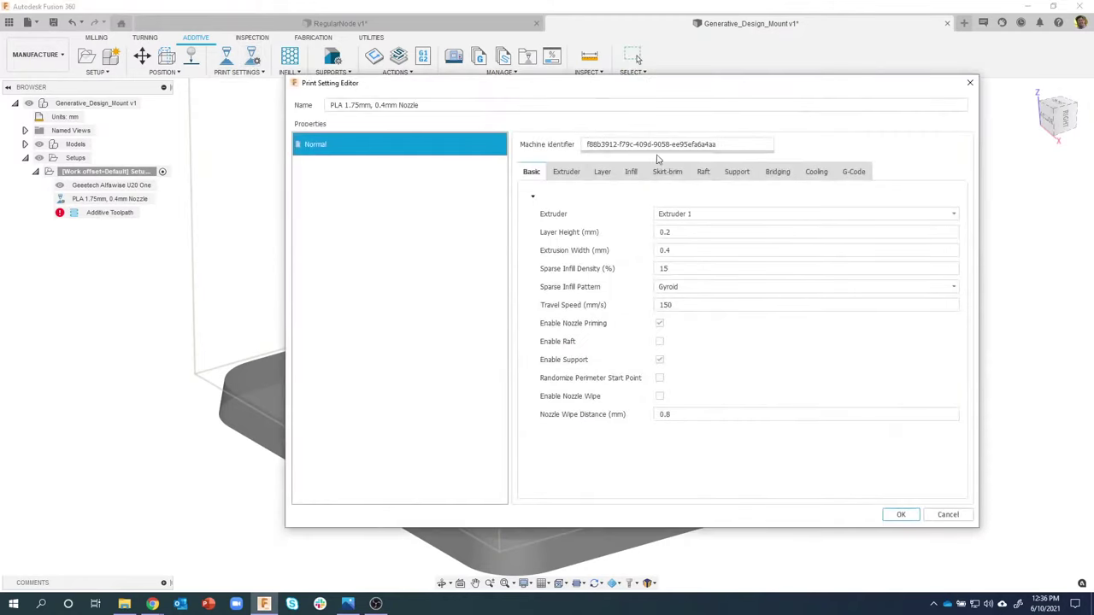
{"action": "left_click", "coordinate": [738, 173]}
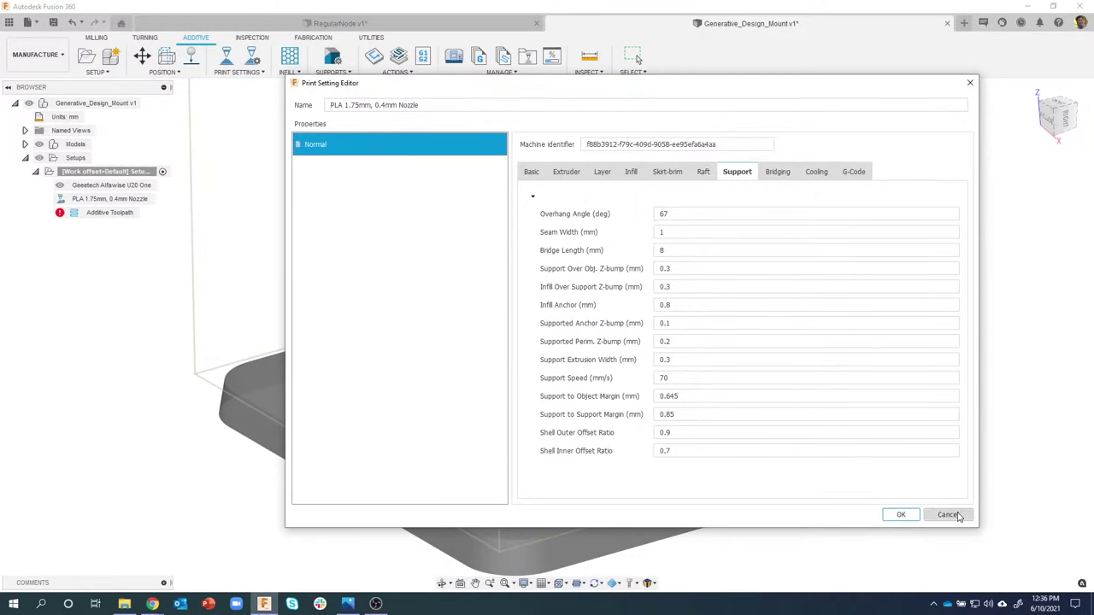
{"action": "left_click", "coordinate": [902, 515]}
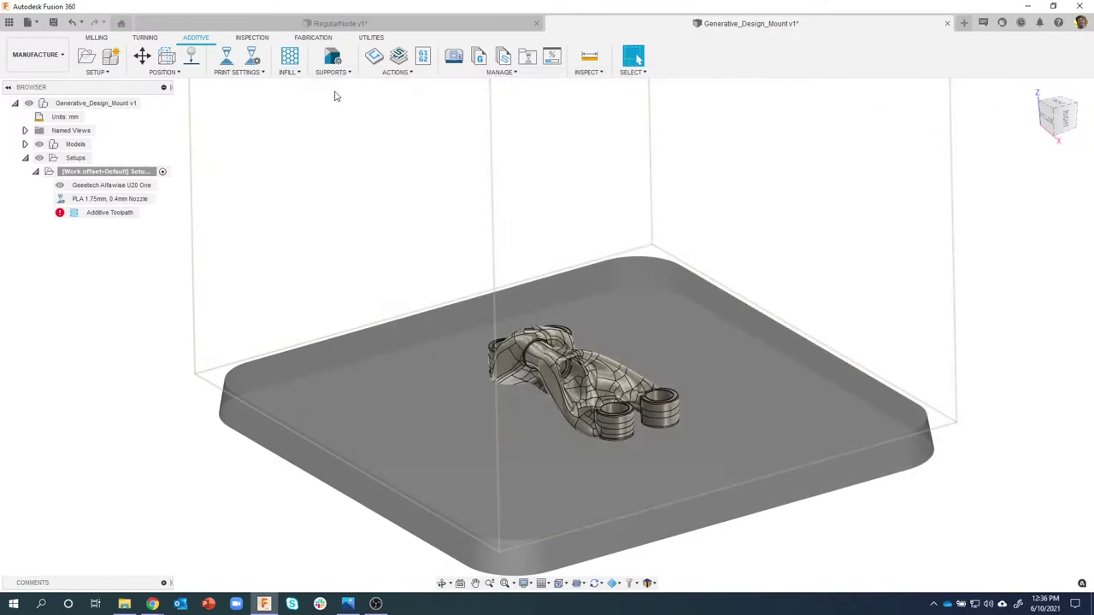
{"action": "left_click", "coordinate": [336, 59]}
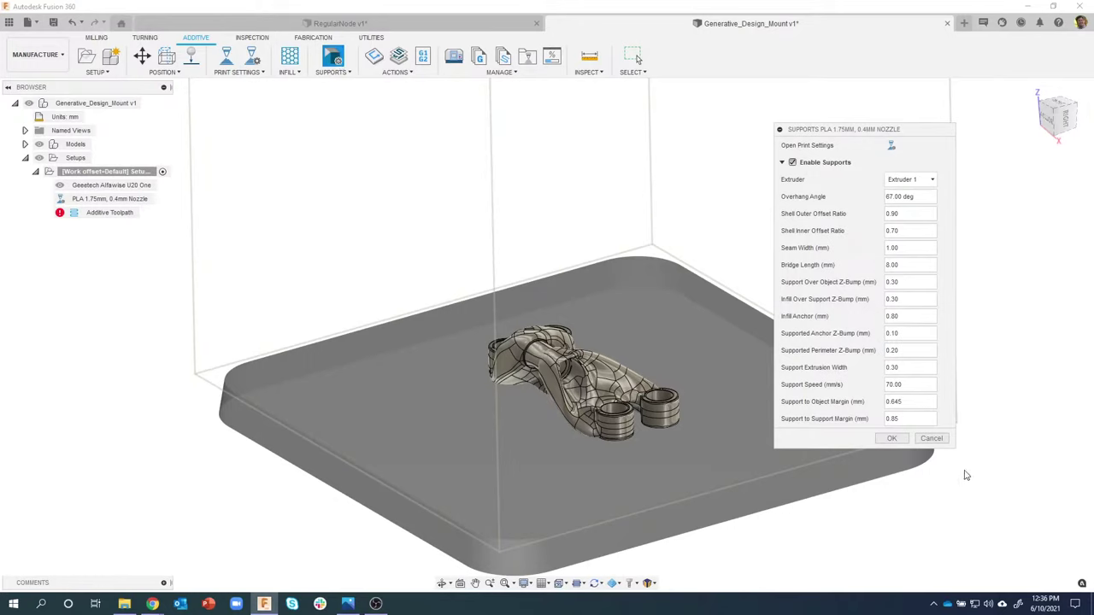
{"action": "left_click", "coordinate": [891, 439]}
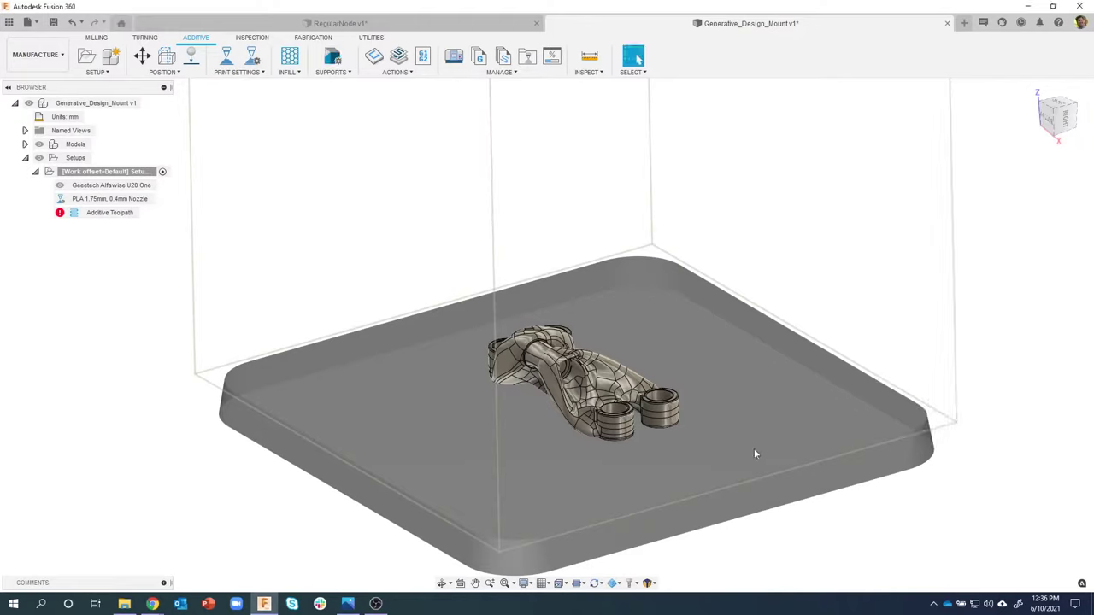
- Generate the additive toolpath for the generative mount's setup
{"action": "right_click", "coordinate": [96, 215]}
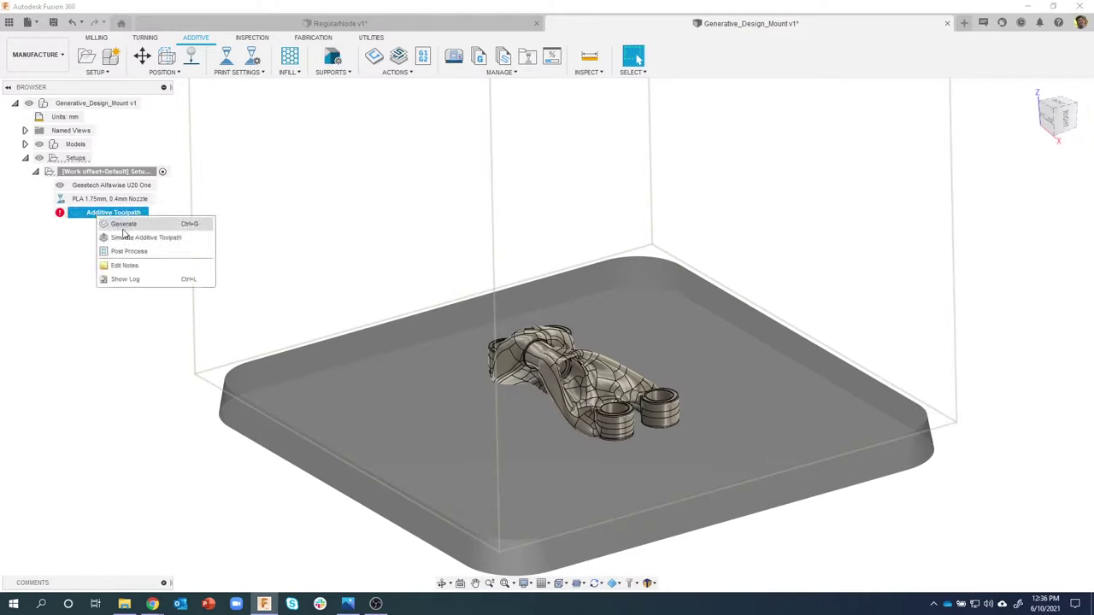
{"action": "left_click", "coordinate": [124, 224]}
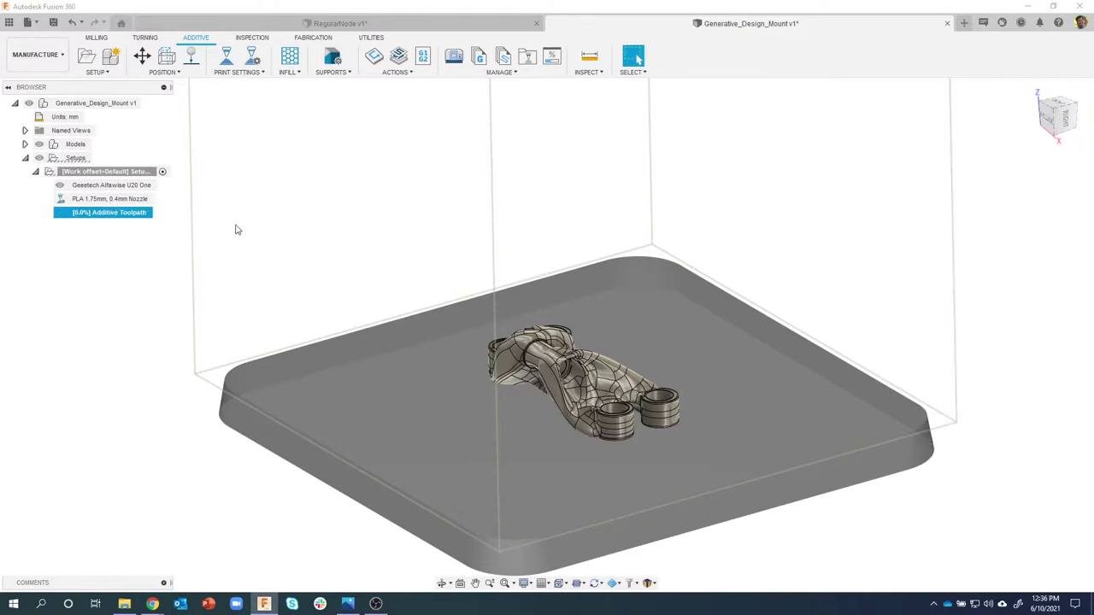
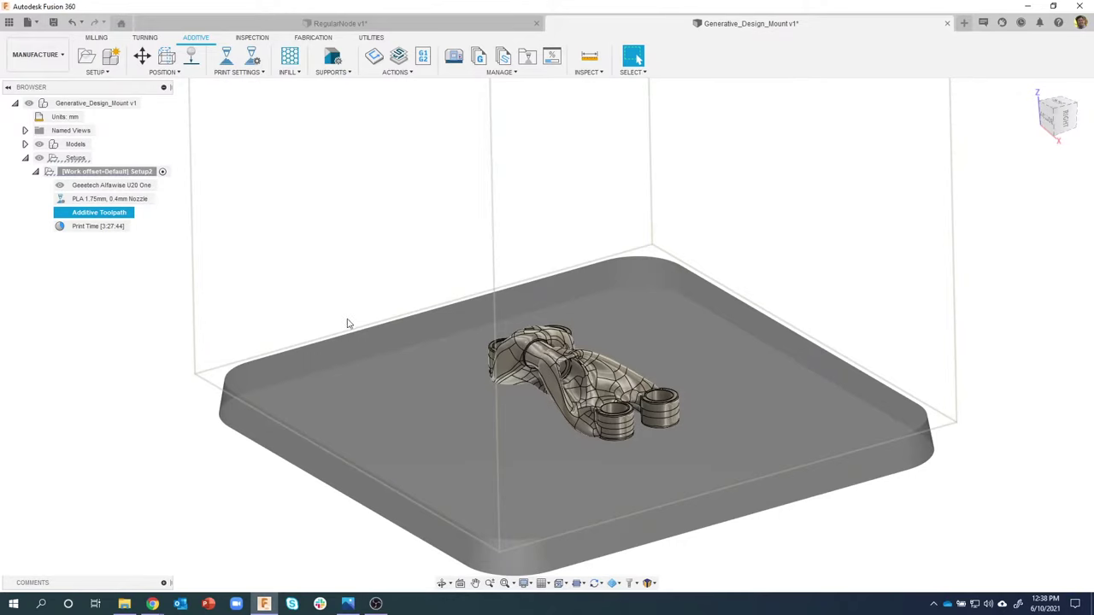
{"action": "left_click", "coordinate": [153, 312]}
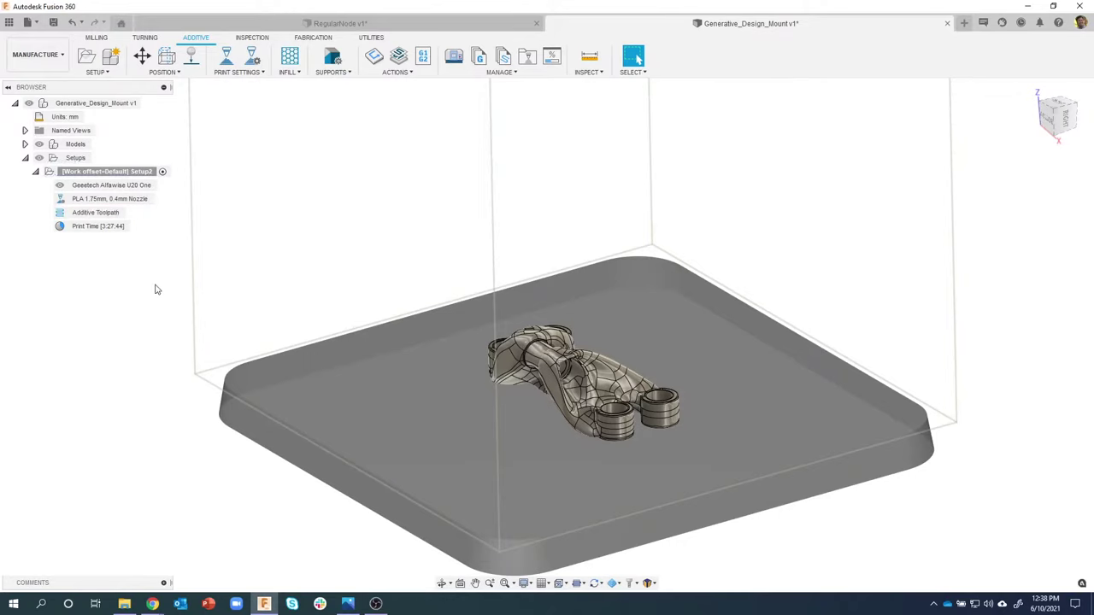
- Start the additive toolpath simulation from the print time entry and examine the first layer's brim and support patterns
{"action": "right_click", "coordinate": [116, 229]}
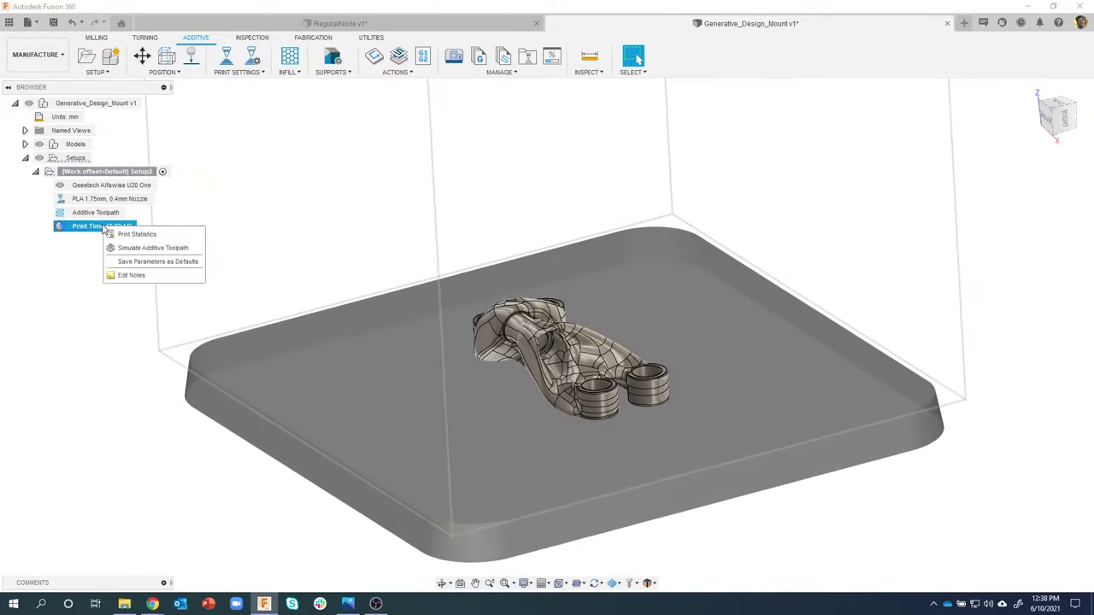
{"action": "left_click", "coordinate": [137, 248]}
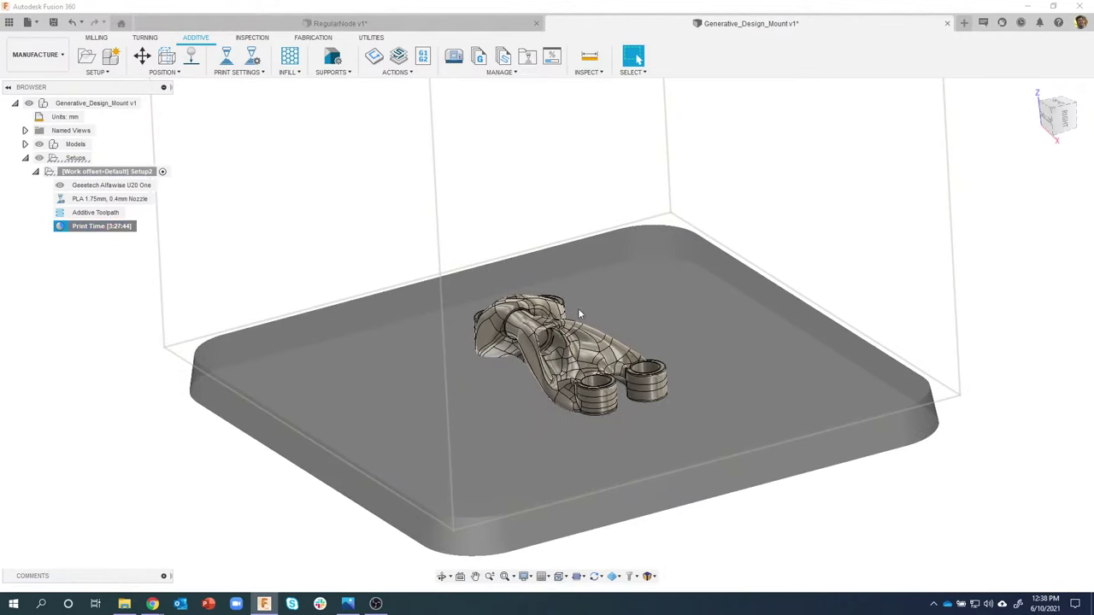
{"action": "scroll", "coordinate": [590, 329], "scroll_direction": "up", "scroll_amount": 5}
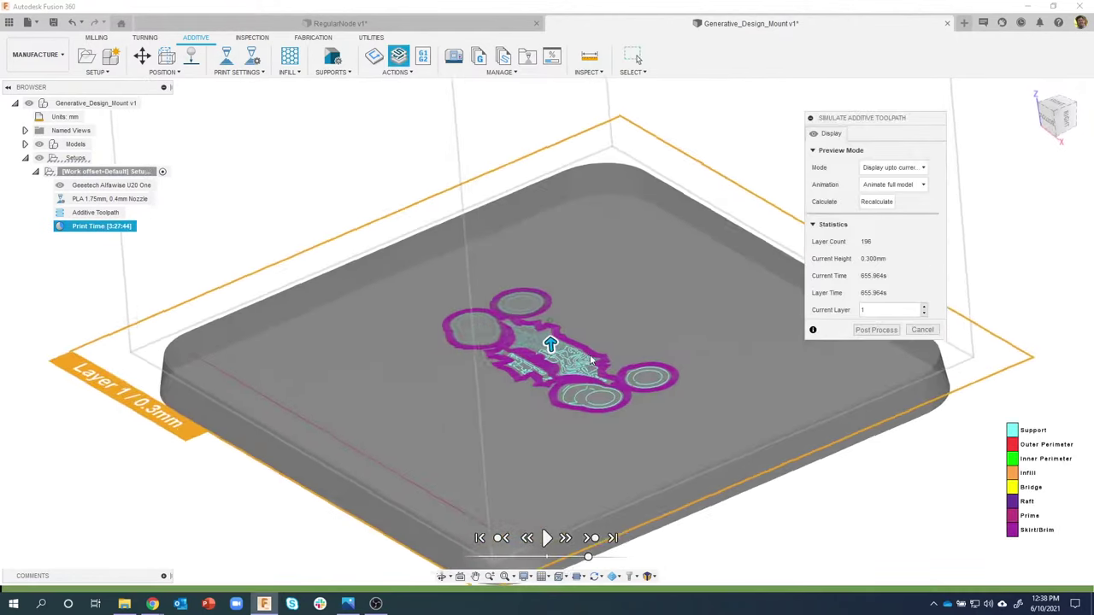
{"action": "scroll", "coordinate": [578, 341], "scroll_direction": "up", "scroll_amount": 8}
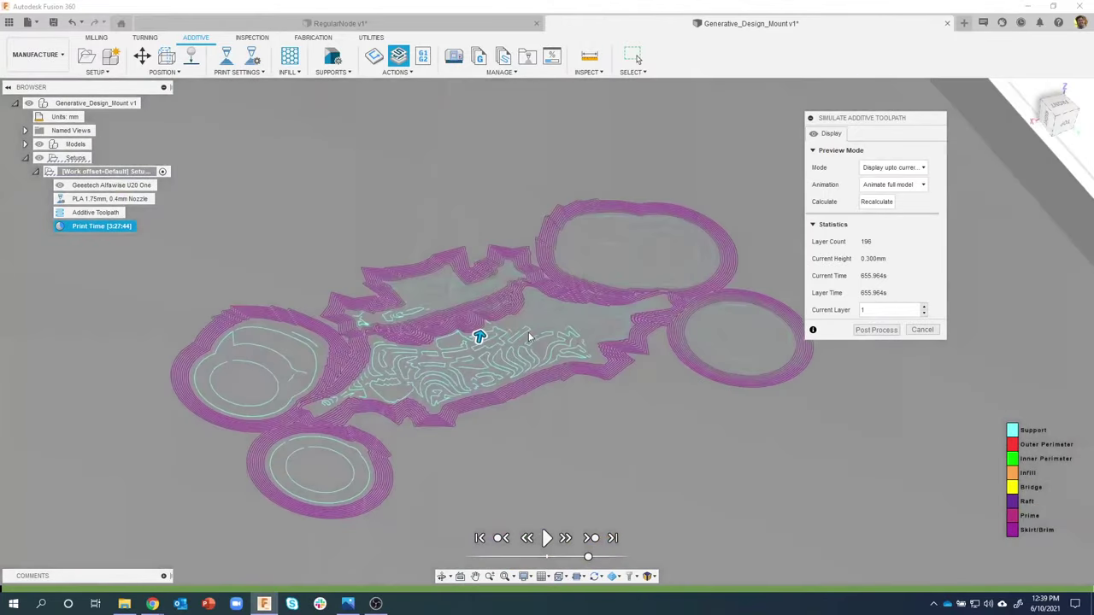
{"action": "middle_click_drag", "start_coordinate": [447, 331], "coordinate": [470, 333], "text": "shift"}
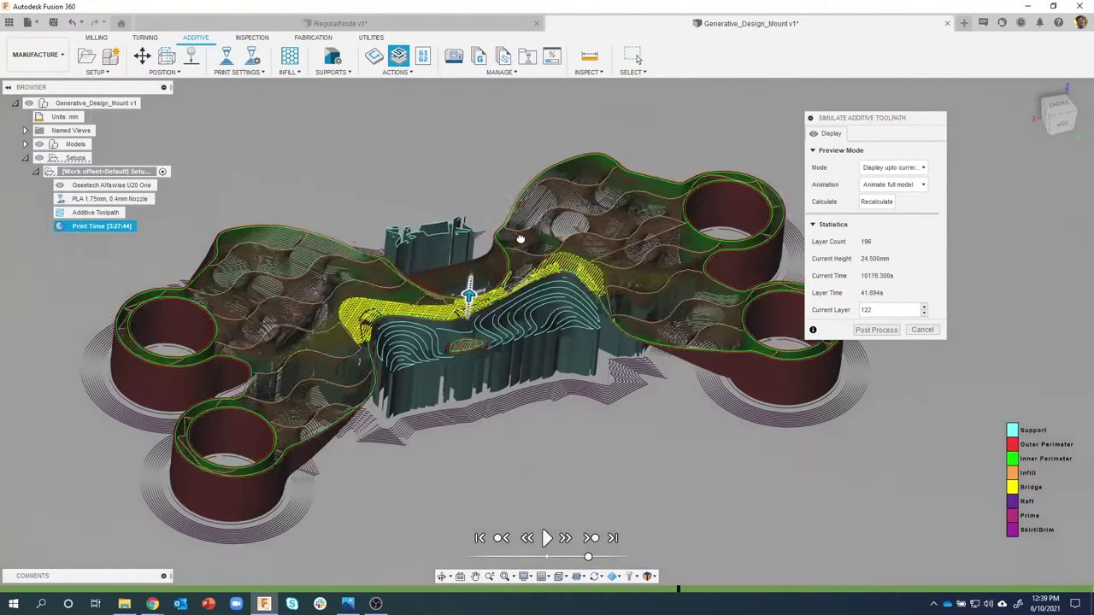
- Step the simulation through layers 83 and 110 up to layer 196, examining the infill, supports and bridging
{"action": "left_click_drag", "start_coordinate": [466, 299], "coordinate": [464, 276]}
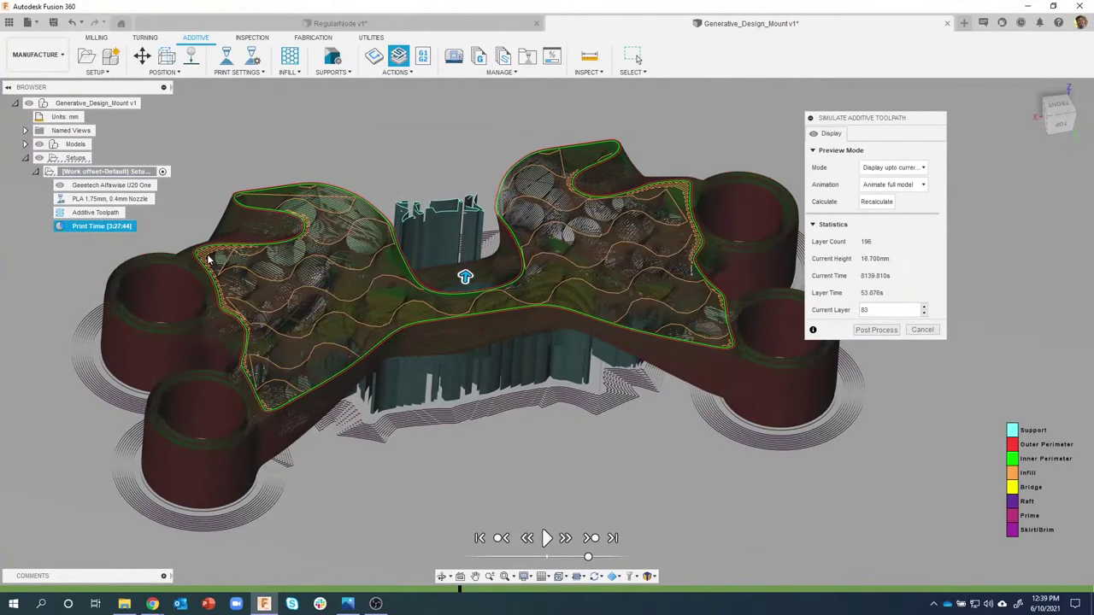
{"action": "scroll", "coordinate": [208, 259], "scroll_direction": "up", "scroll_amount": 2}
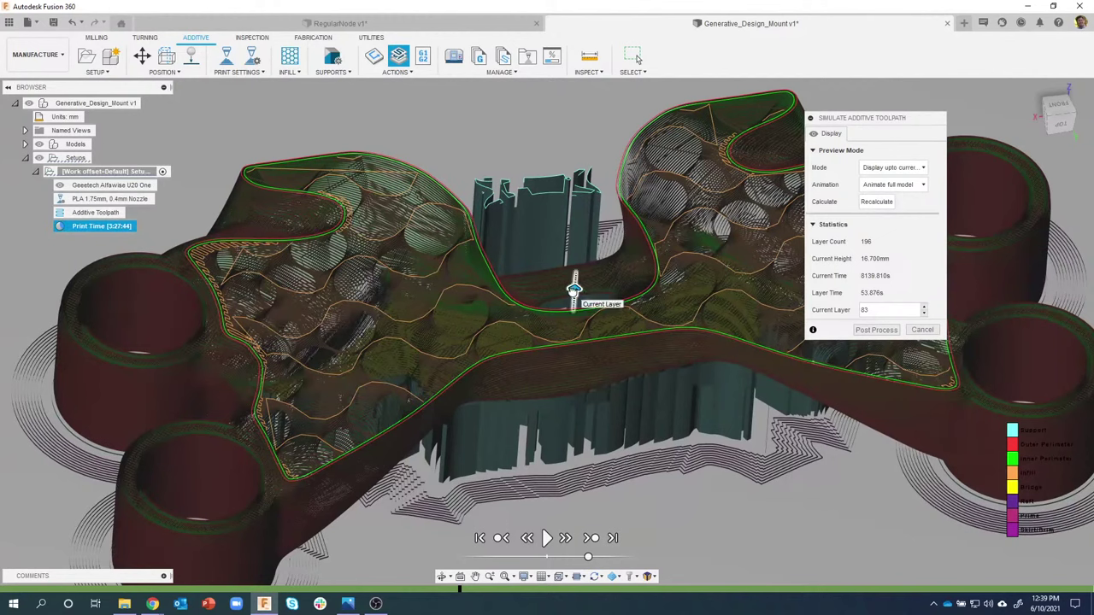
{"action": "left_click_drag", "start_coordinate": [573, 289], "coordinate": [577, 256]}
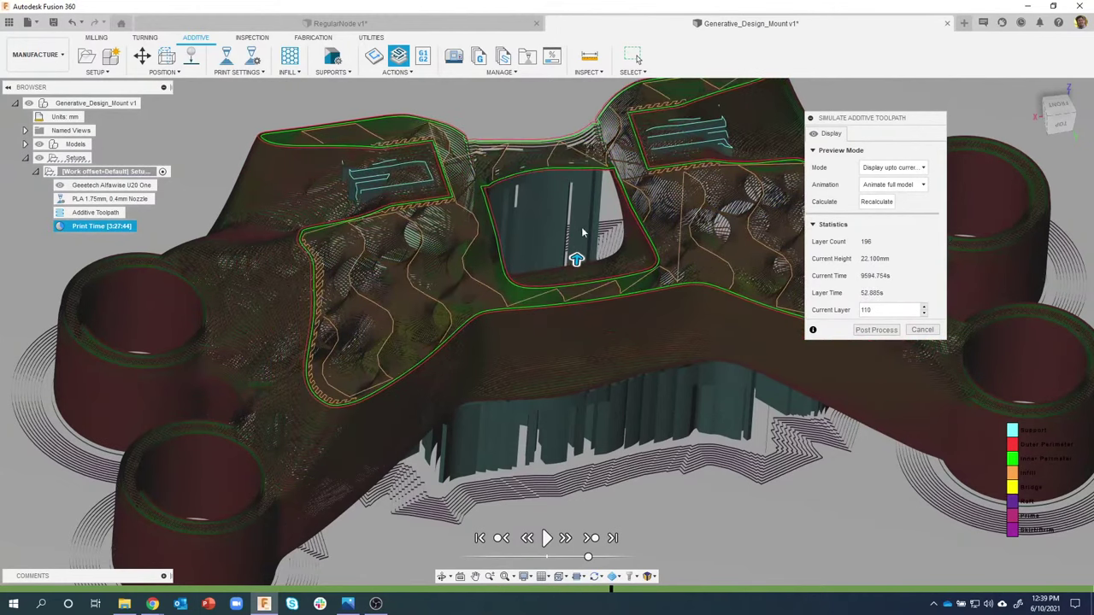
{"action": "left_click_drag", "start_coordinate": [574, 263], "coordinate": [596, 166]}
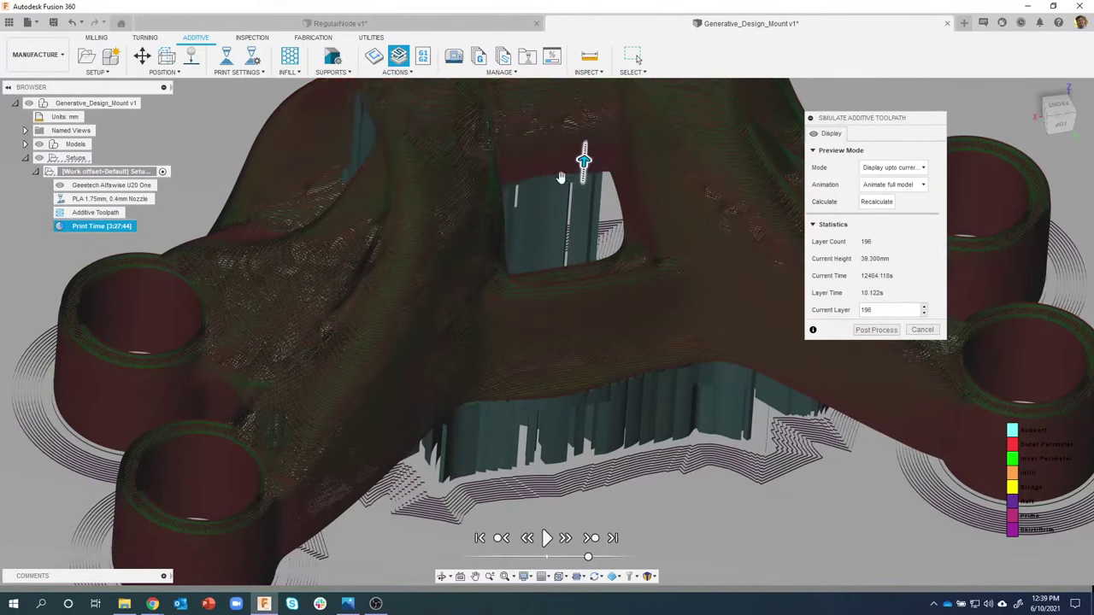
{"action": "middle_click_drag", "start_coordinate": [597, 165], "coordinate": [496, 224], "text": "shift"}
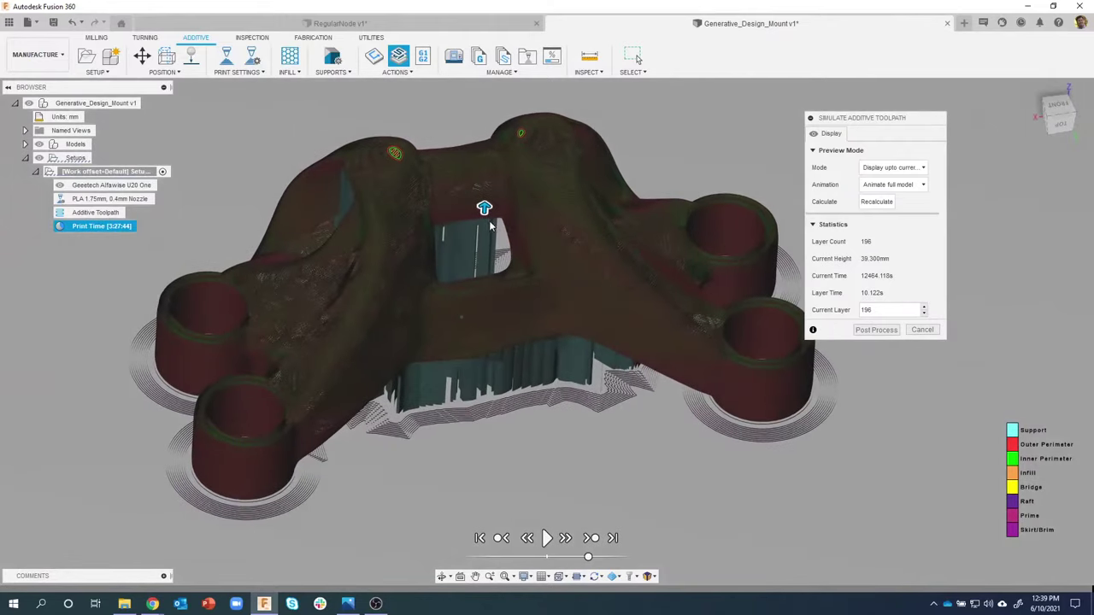
- Move the simulation back to layer 25 and up to layer 46 to examine the supports, and close the simulation
{"action": "left_click_drag", "start_coordinate": [493, 212], "coordinate": [520, 338]}
{"action": "middle_click_drag", "start_coordinate": [520, 338], "coordinate": [621, 303], "text": "shift"}
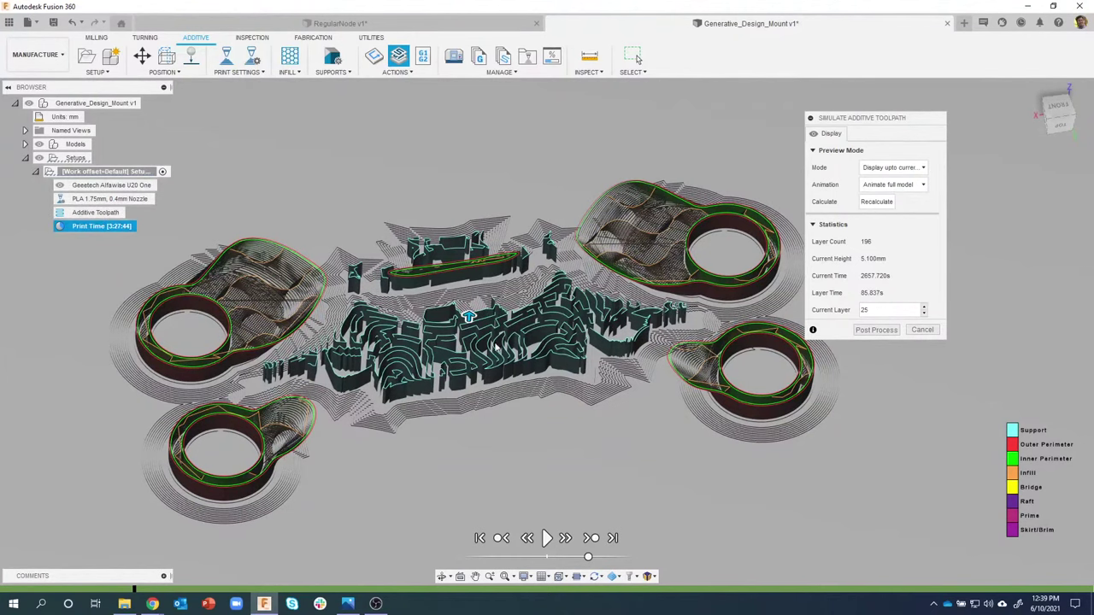
{"action": "middle_click_drag", "start_coordinate": [519, 323], "coordinate": [523, 331], "text": "shift"}
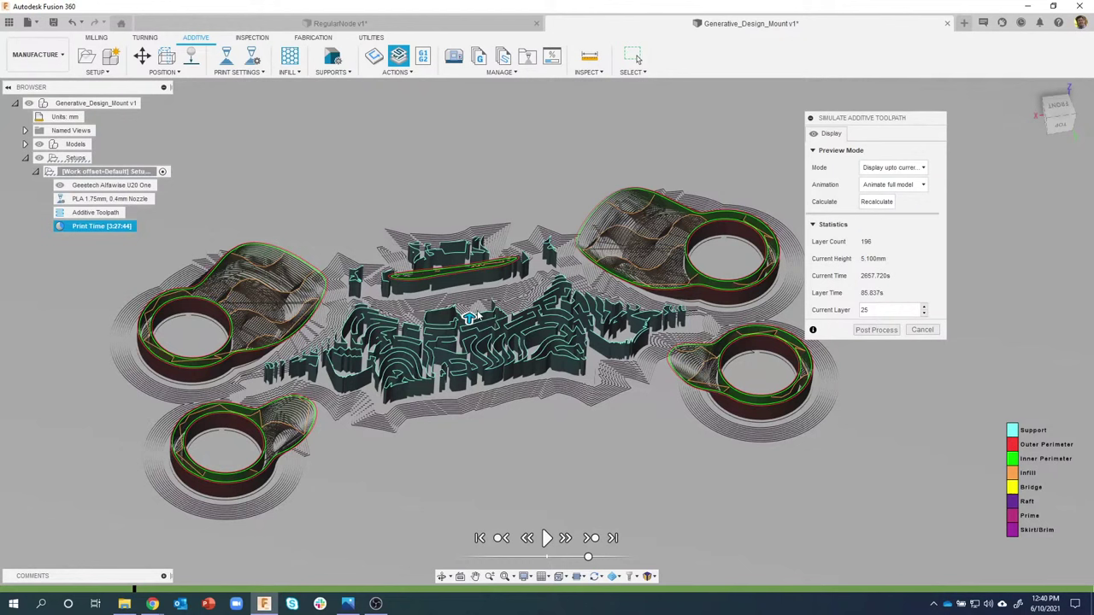
{"action": "left_click_drag", "start_coordinate": [468, 316], "coordinate": [470, 305]}
{"action": "mouse_move", "coordinate": [522, 412]}
{"action": "middle_mouse_down", "text": "shift"}
{"action": "mouse_move", "coordinate": [464, 419]}
{"action": "mouse_move", "coordinate": [598, 384]}
{"action": "mouse_move", "coordinate": [735, 369]}
{"action": "mouse_move", "coordinate": [324, 309]}
{"action": "mouse_move", "coordinate": [570, 315]}
{"action": "mouse_move", "coordinate": [627, 293]}
{"action": "middle_mouse_up", "text": "shift"}
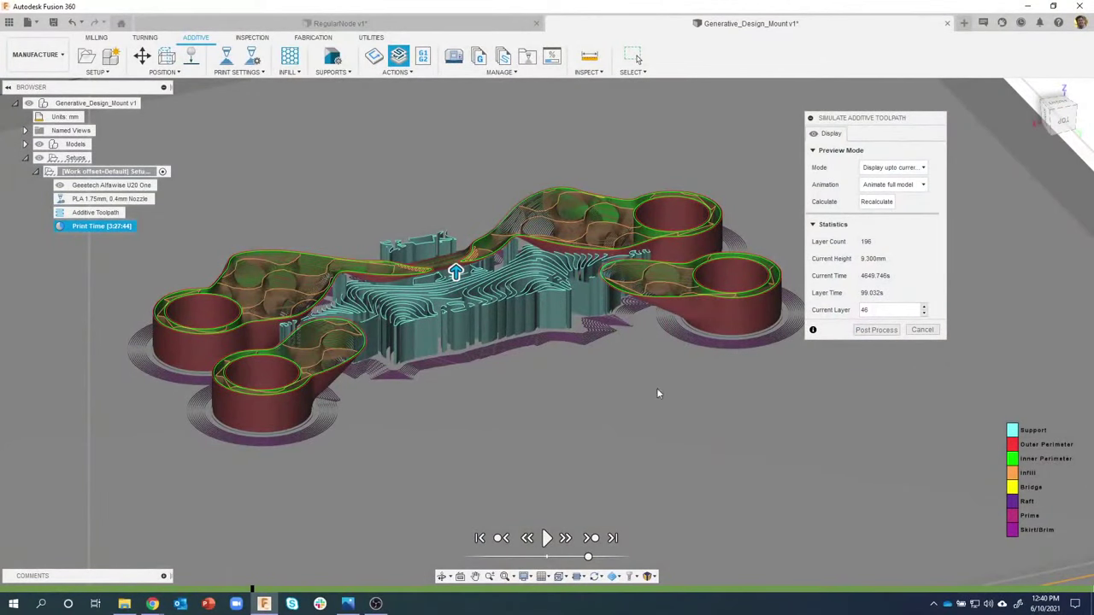
{"action": "left_click", "coordinate": [922, 330]}
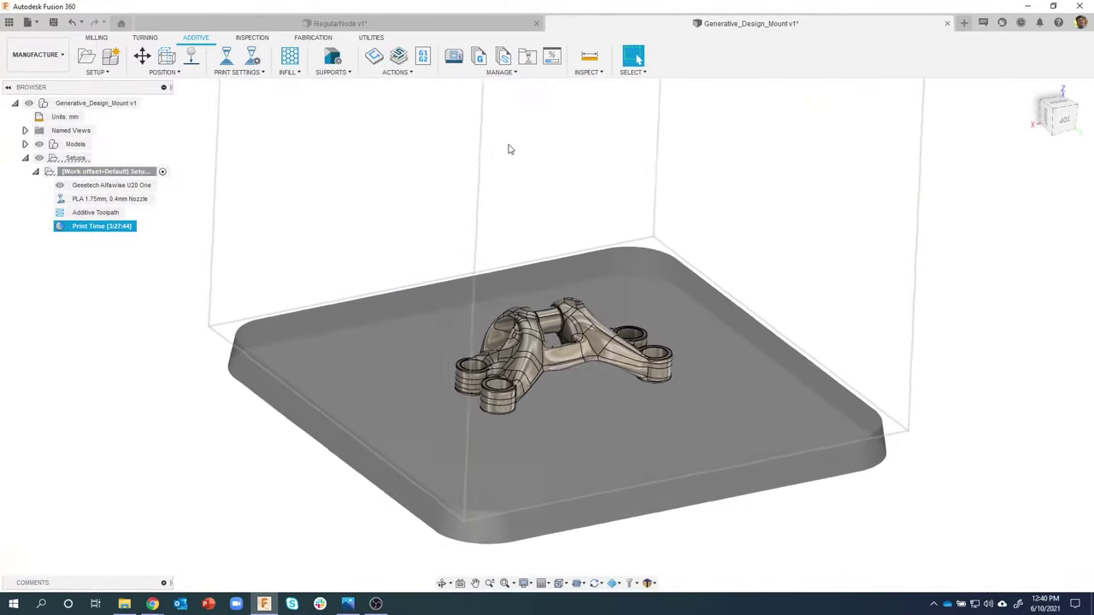
- Review the cloud machines and the Fusion 360 library machines in the Machine Library, and close it
{"action": "left_click", "coordinate": [497, 77]}
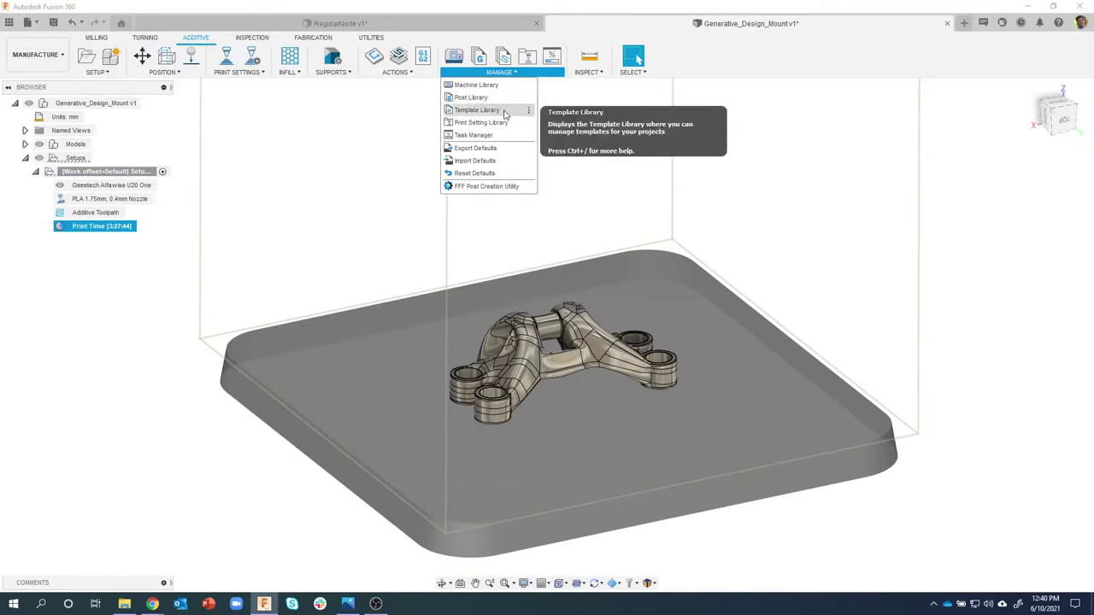
{"action": "left_click", "coordinate": [483, 96]}
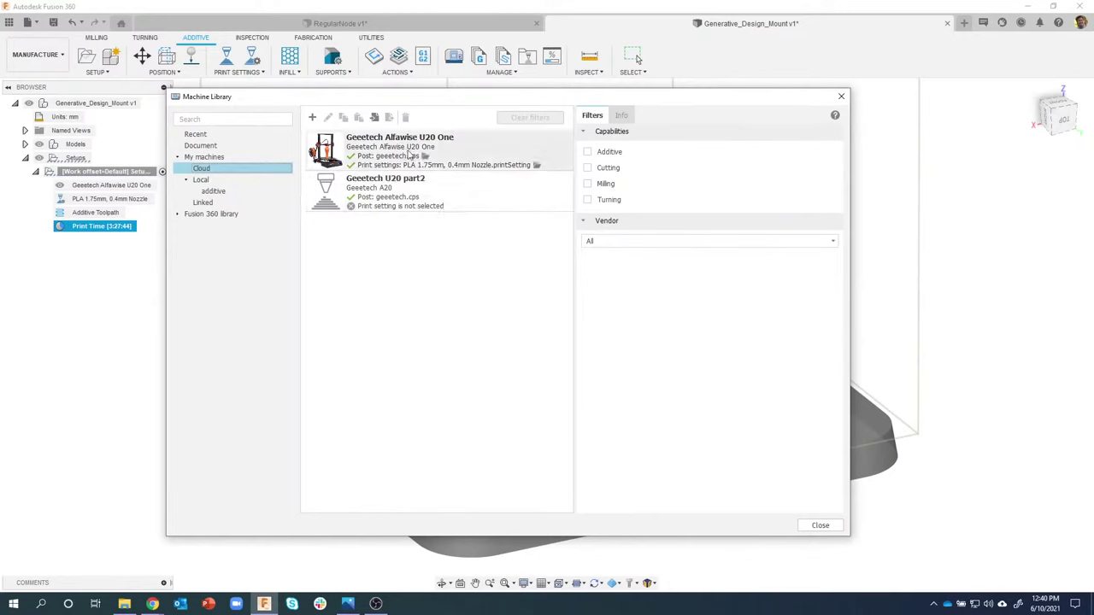
{"action": "left_click", "coordinate": [226, 217]}
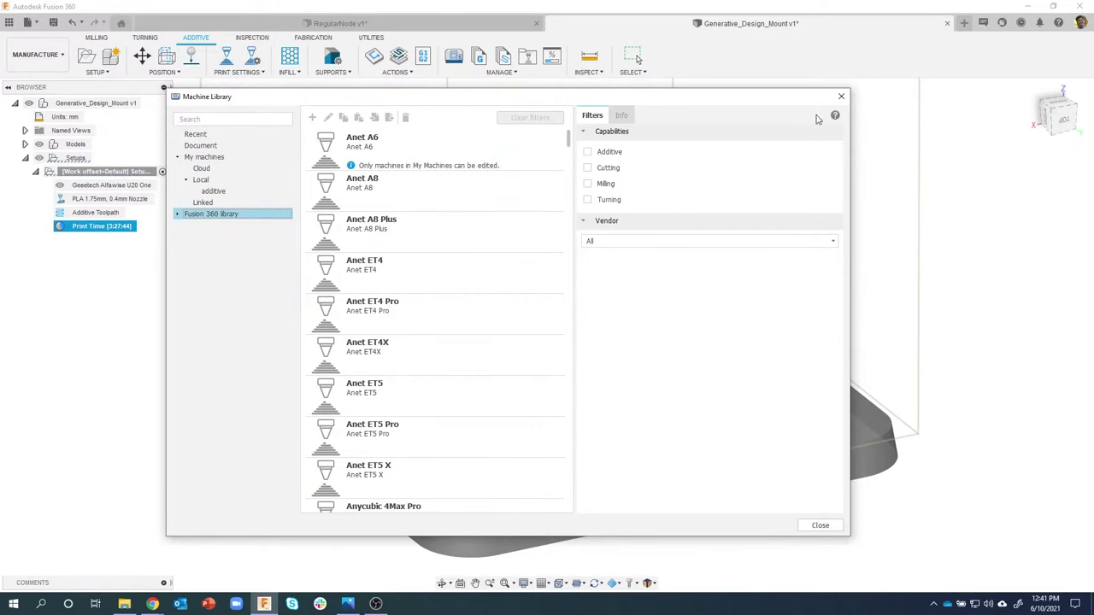
{"action": "left_click", "coordinate": [841, 96]}
- Open the Post Library and browse the post processors in the Fusion 360 library
{"action": "left_click", "coordinate": [479, 75]}
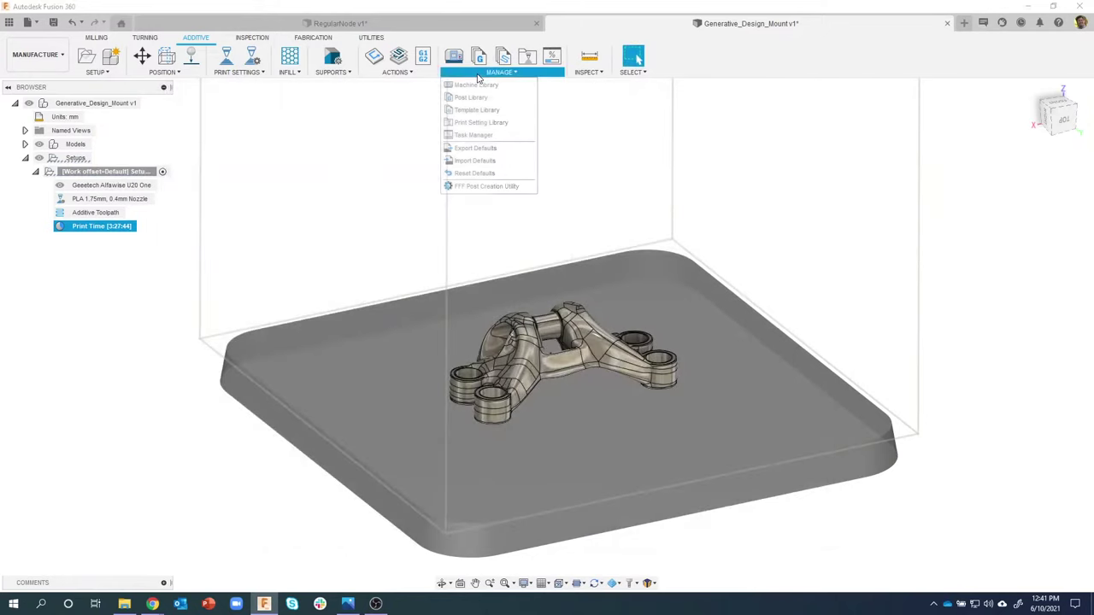
{"action": "left_click", "coordinate": [484, 98]}
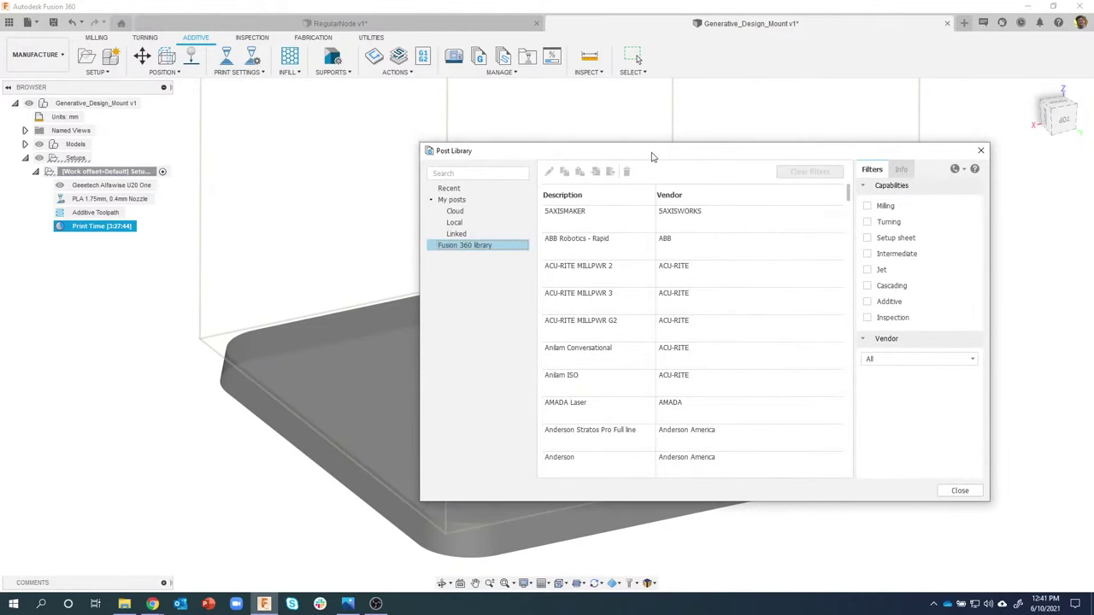
{"action": "left_click_drag", "start_coordinate": [651, 157], "coordinate": [542, 124]}
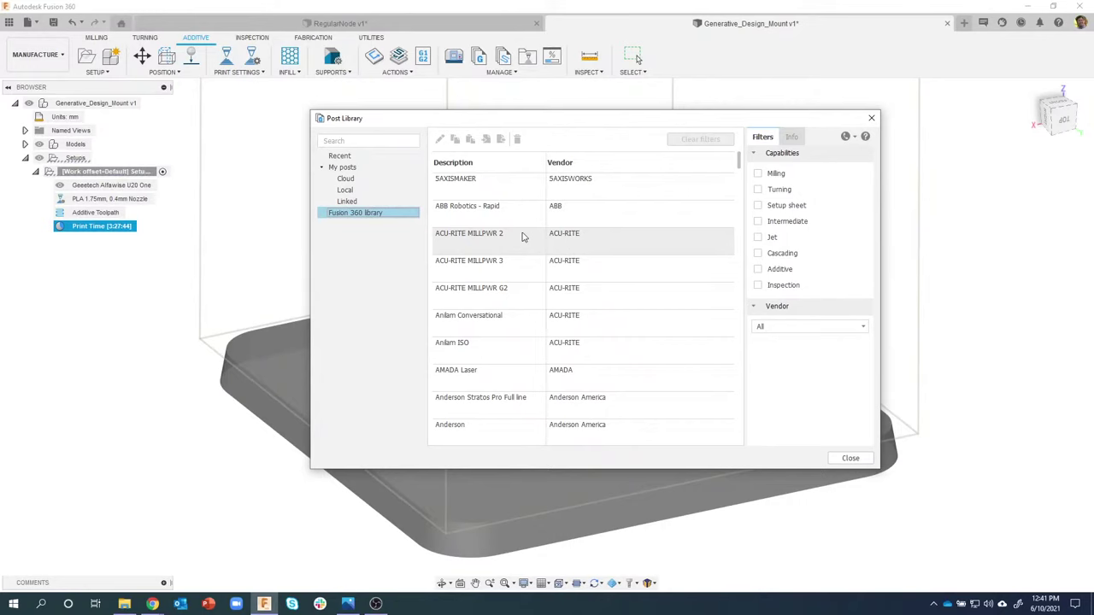
{"action": "scroll", "coordinate": [528, 244], "scroll_direction": "down", "scroll_amount": 2}
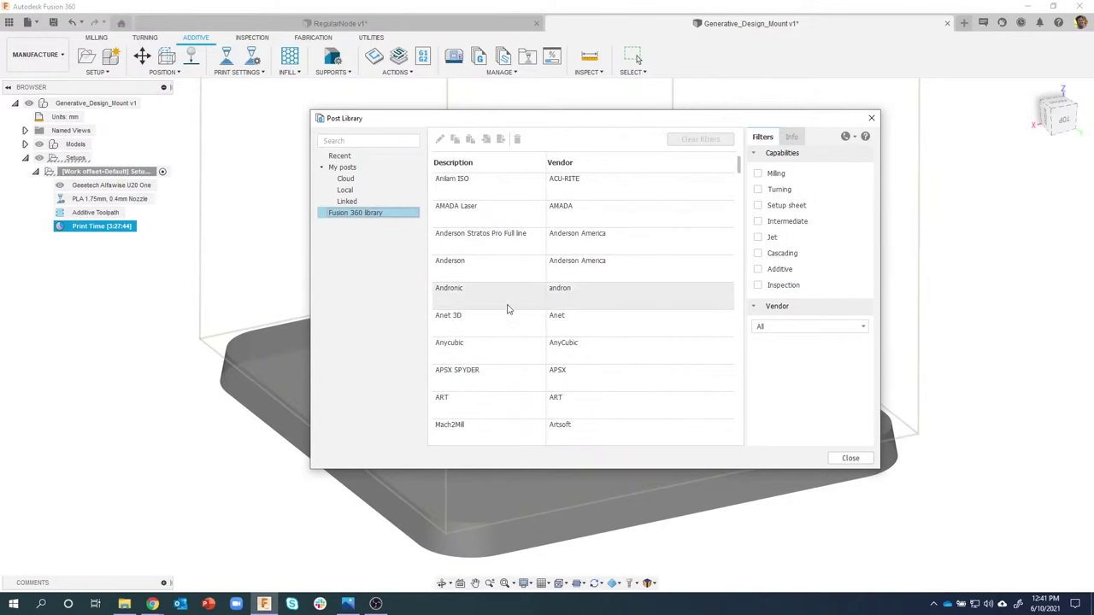
{"action": "scroll", "coordinate": [504, 318], "scroll_direction": "down", "scroll_amount": 2}
{"action": "scroll", "coordinate": [504, 318], "scroll_direction": "down", "scroll_amount": 12}
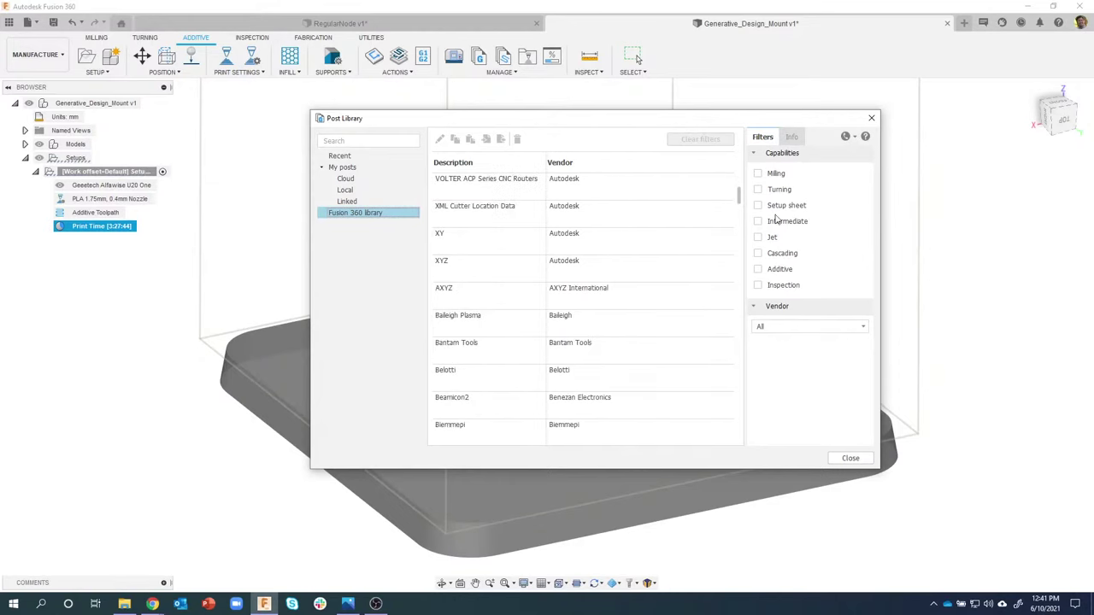
- Filter the Fusion 360 library posts by the Additive capability, review the listed vendors, and close the Post Library
{"action": "left_click", "coordinate": [758, 270]}
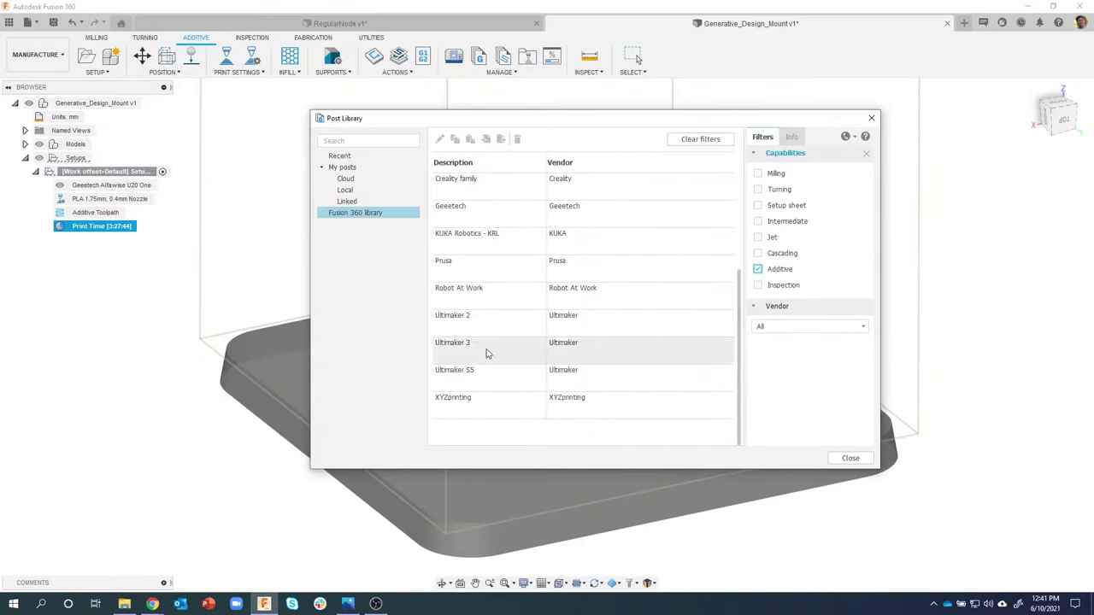
{"action": "scroll", "coordinate": [513, 350], "scroll_direction": "up", "scroll_amount": 1}
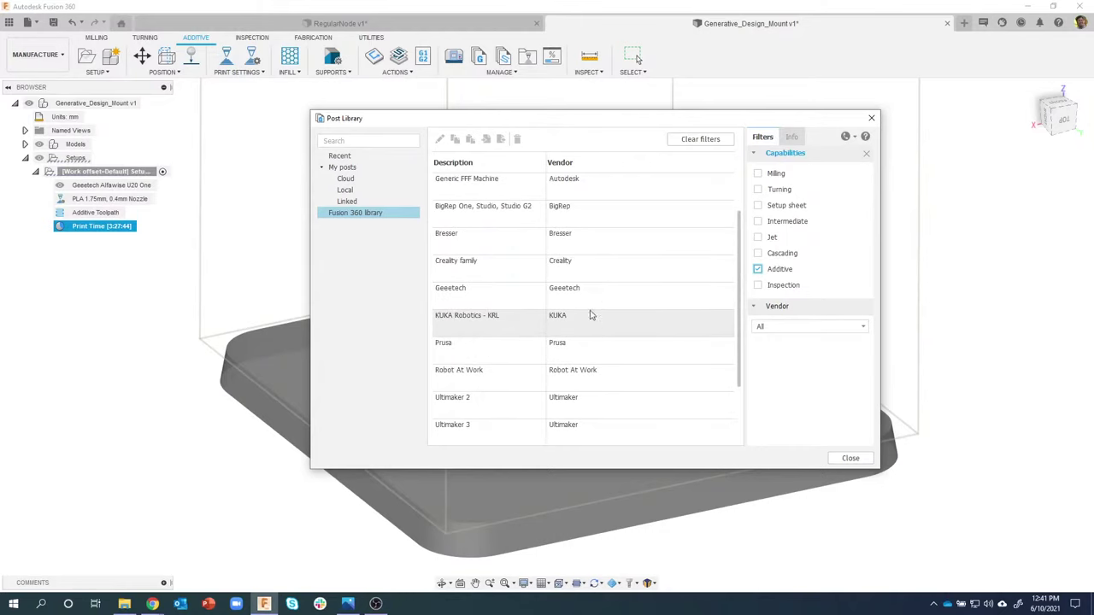
{"action": "scroll", "coordinate": [573, 314], "scroll_direction": "up", "scroll_amount": 1}
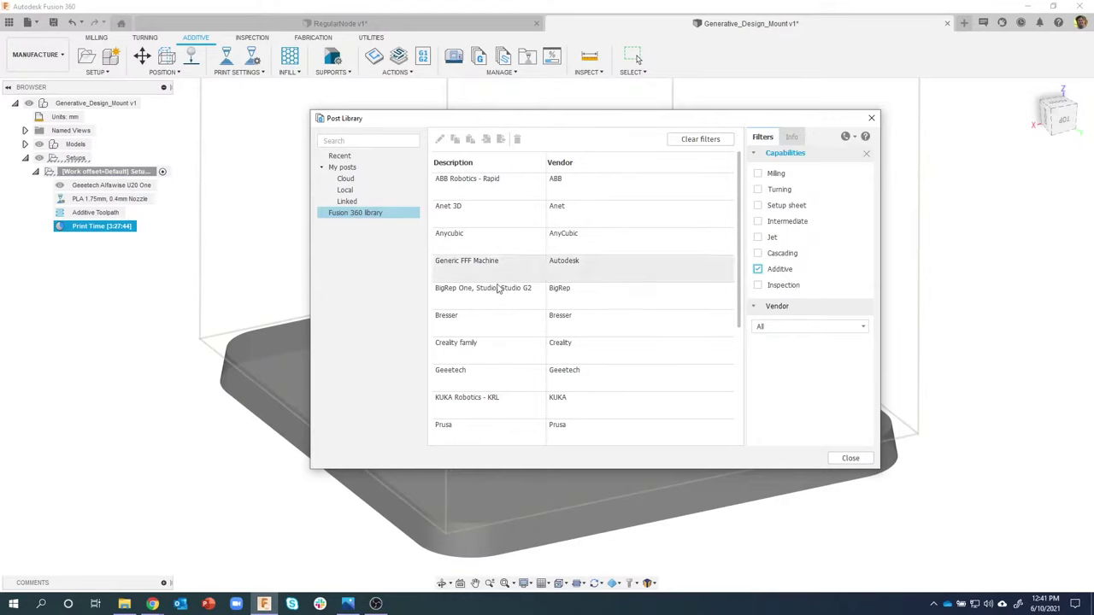
{"action": "left_click", "coordinate": [849, 457]}
- Open the Template Library, review the Fusion 360 library's hole-making templates, and close it
{"action": "left_click", "coordinate": [466, 74]}
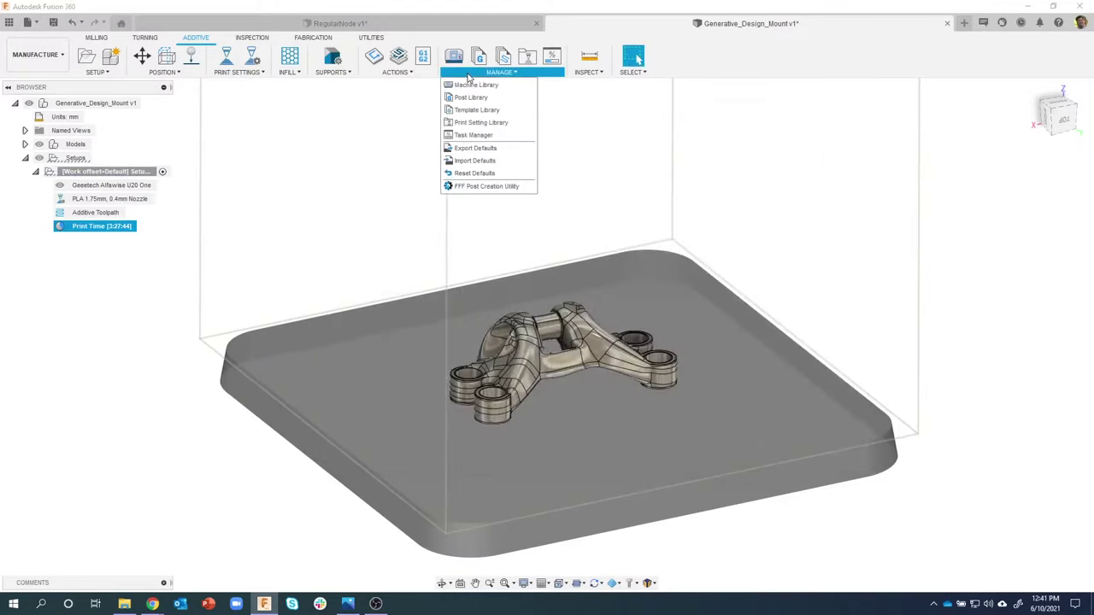
{"action": "left_click", "coordinate": [466, 110]}
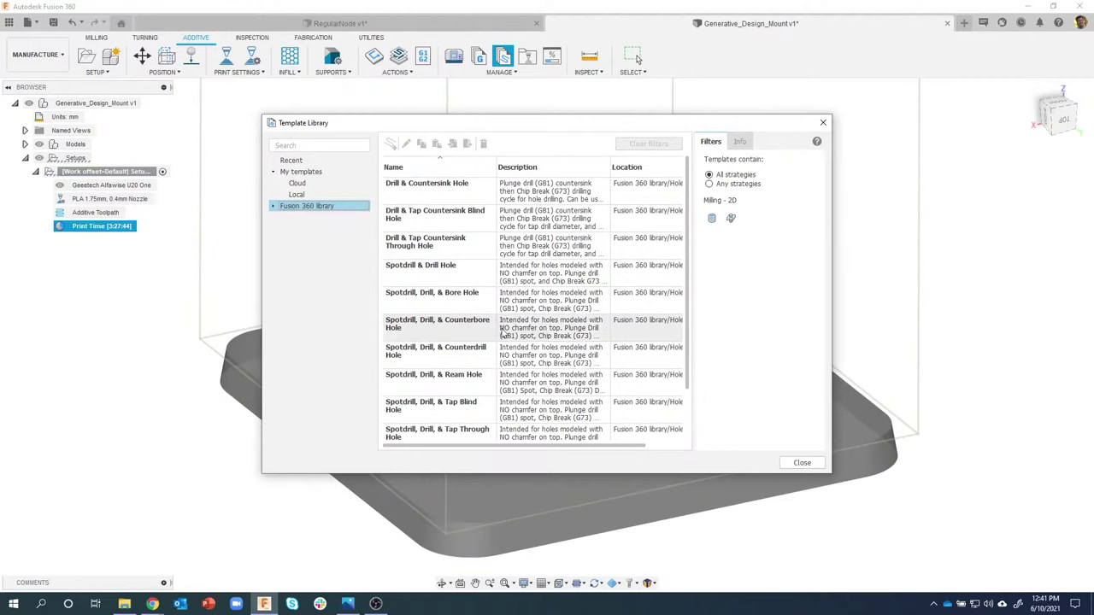
{"action": "left_click", "coordinate": [800, 463]}
- Open the FFF Post Creation Utility and expand its basic settings to examine the start program, start layer and end program code
{"action": "left_click", "coordinate": [500, 71]}
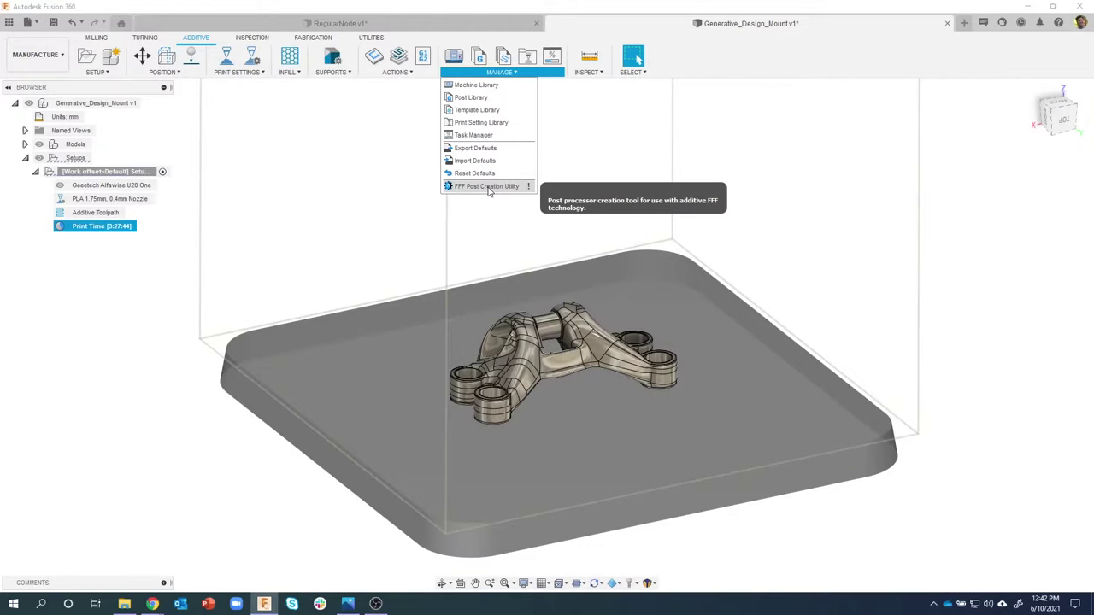
{"action": "left_click", "coordinate": [487, 186]}
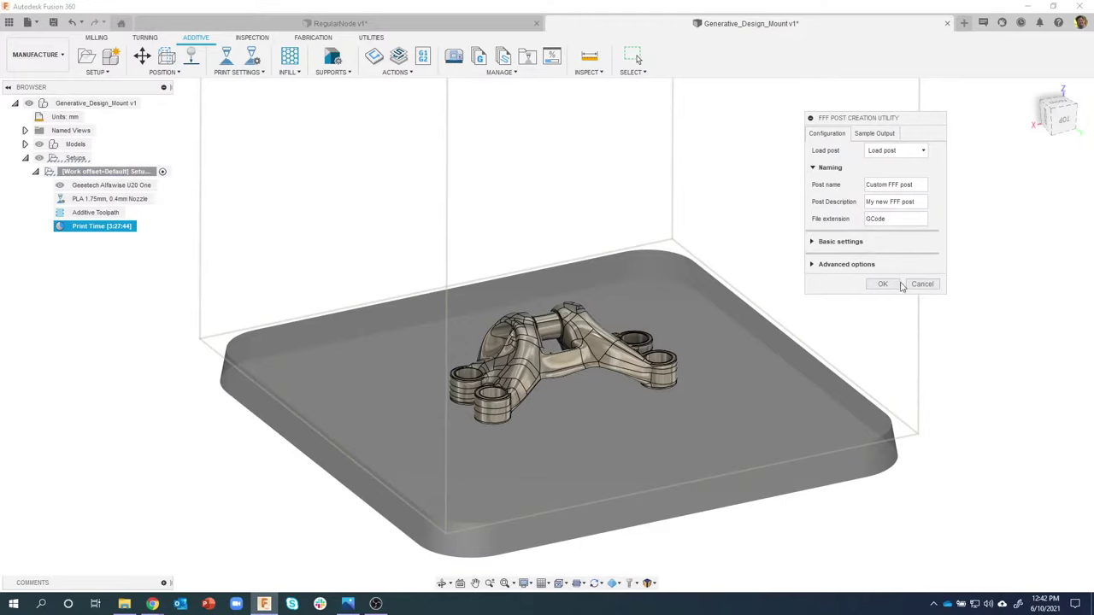
{"action": "left_click", "coordinate": [813, 242]}
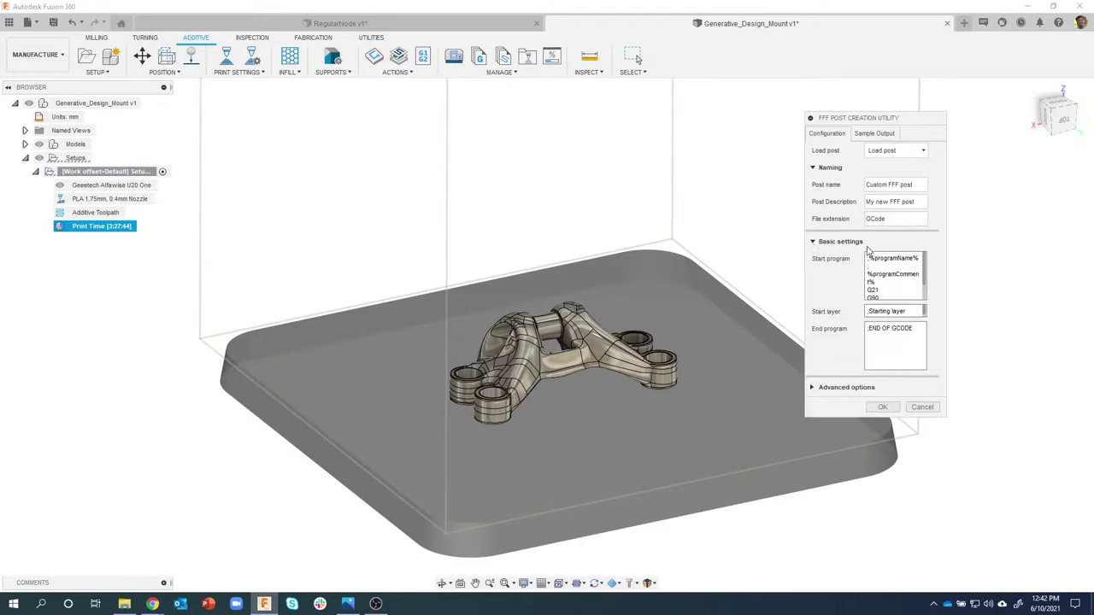